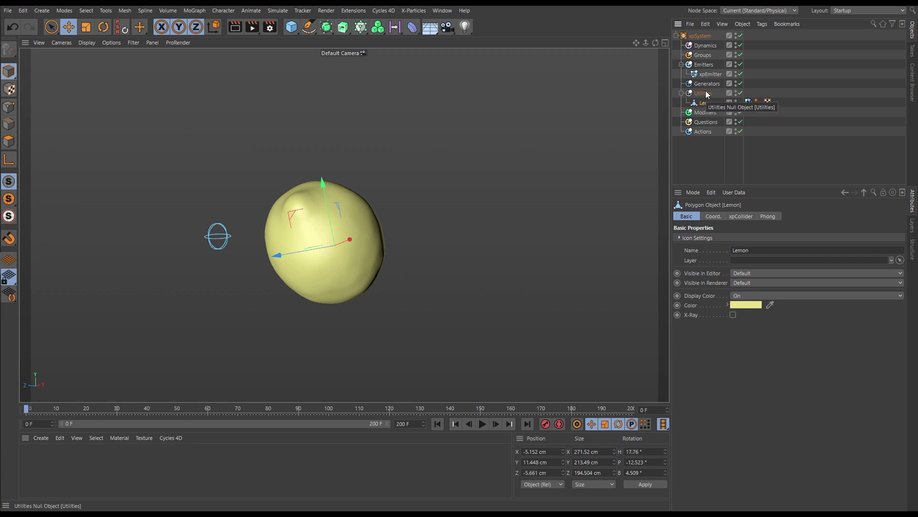
# Review the Lemon's xpCollider tag settings and the xpEmitter's shape and direction properties.
pyautogui.click(749, 104)
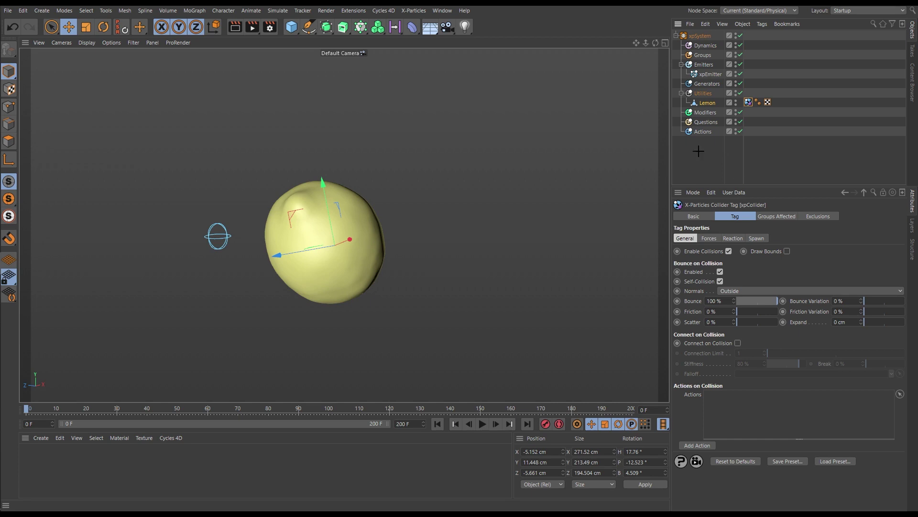
pyautogui.click(721, 144)
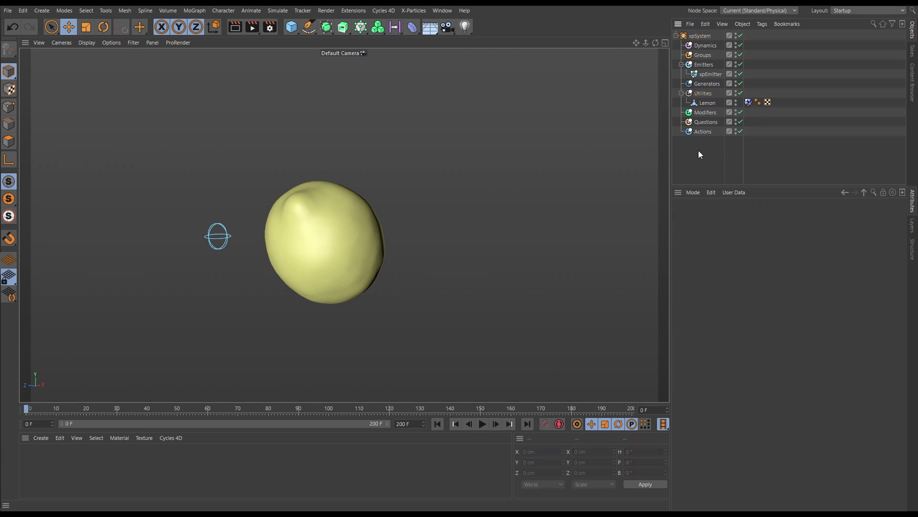
pyautogui.click(712, 73)
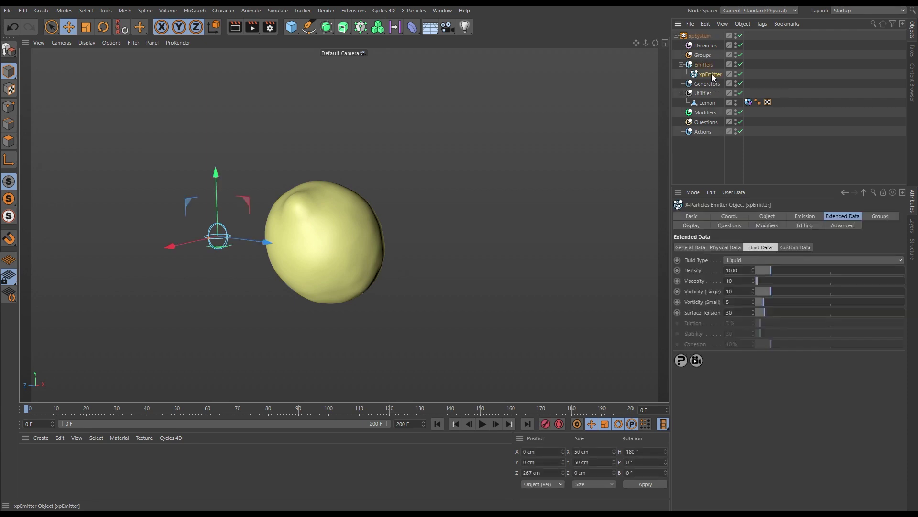
pyautogui.keyDown('alt'); pyautogui.moveTo(215, 240); pyautogui.dragTo(279, 236, button='right'); pyautogui.keyUp('alt')
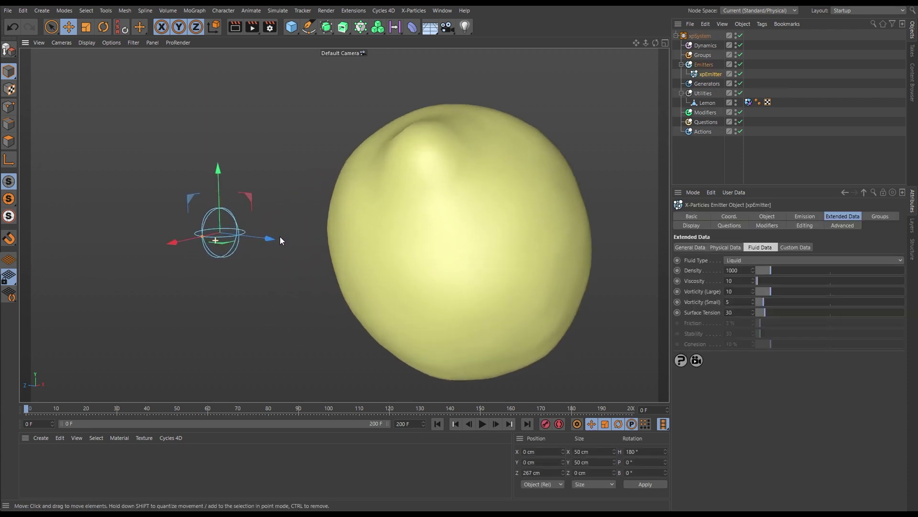
pyautogui.keyDown('alt'); pyautogui.moveTo(218, 235); pyautogui.dragTo(266, 245); pyautogui.keyUp('alt')
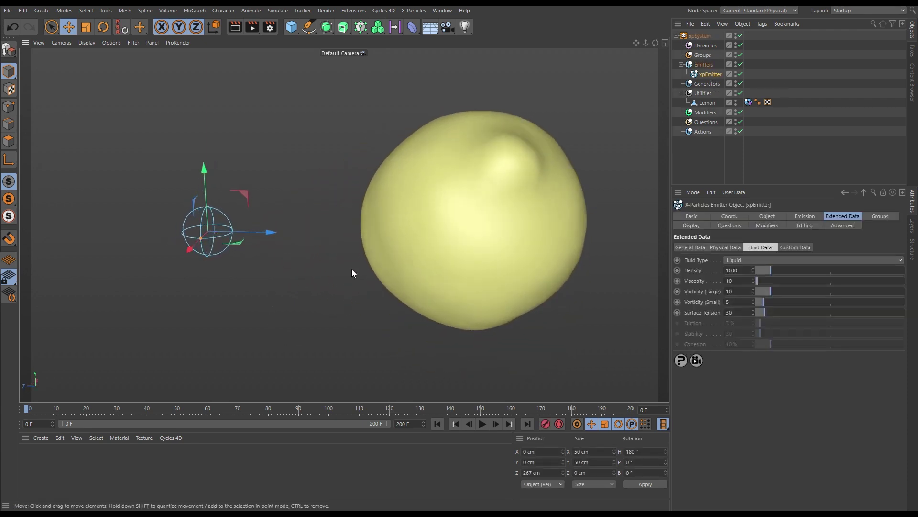
pyautogui.click(764, 216)
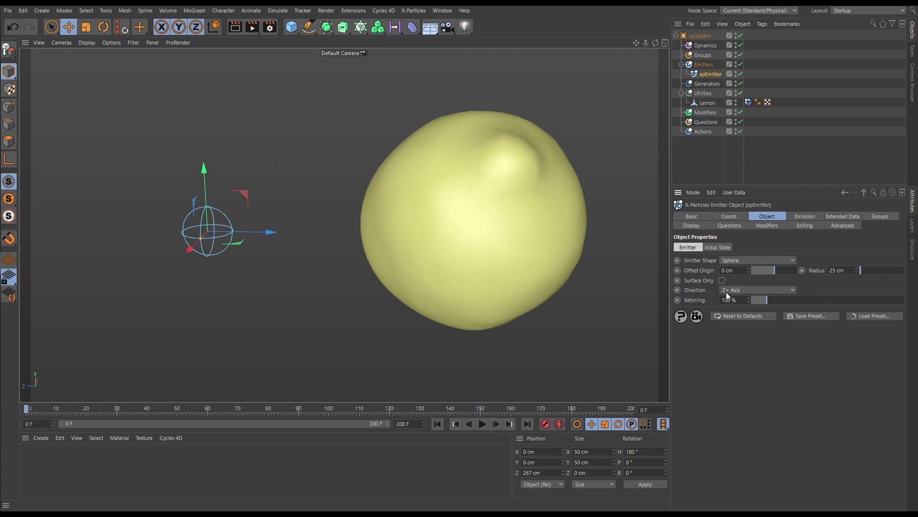
pyautogui.scroll(-3, 225, 246)
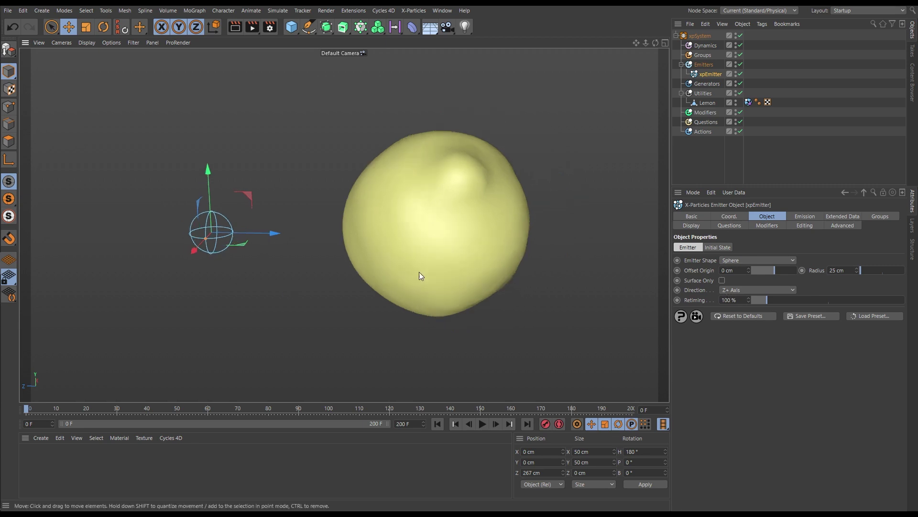
# Preview the particle shot, check the emitter's emission settings, and step to the first frame before rewinding to the start.
pyautogui.click(482, 423)
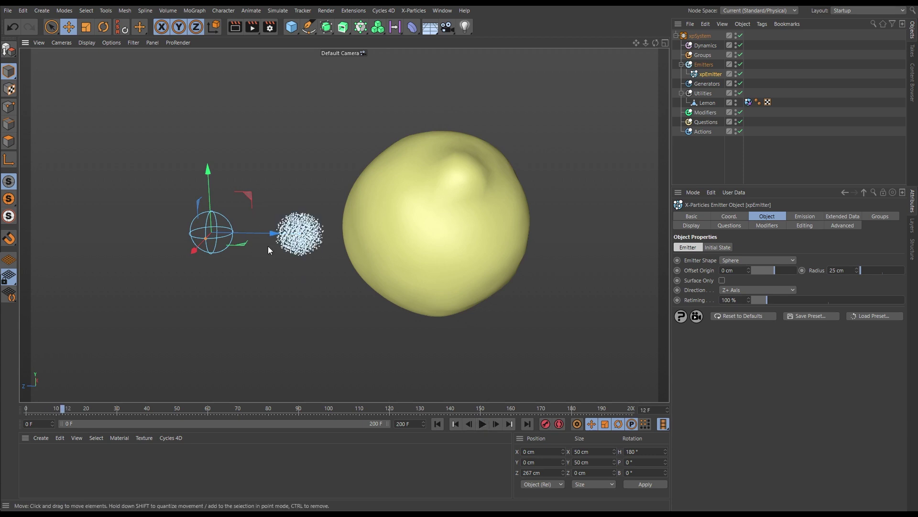
pyautogui.click(805, 216)
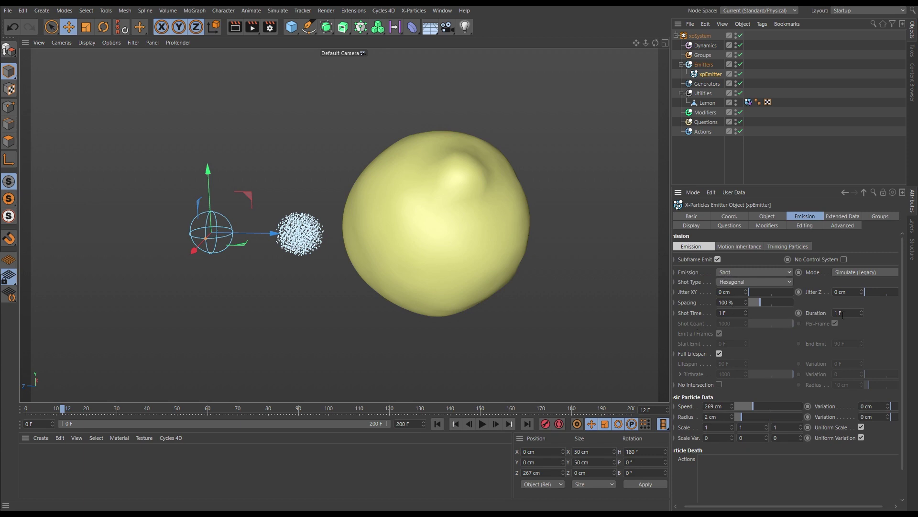
pyautogui.click(437, 424)
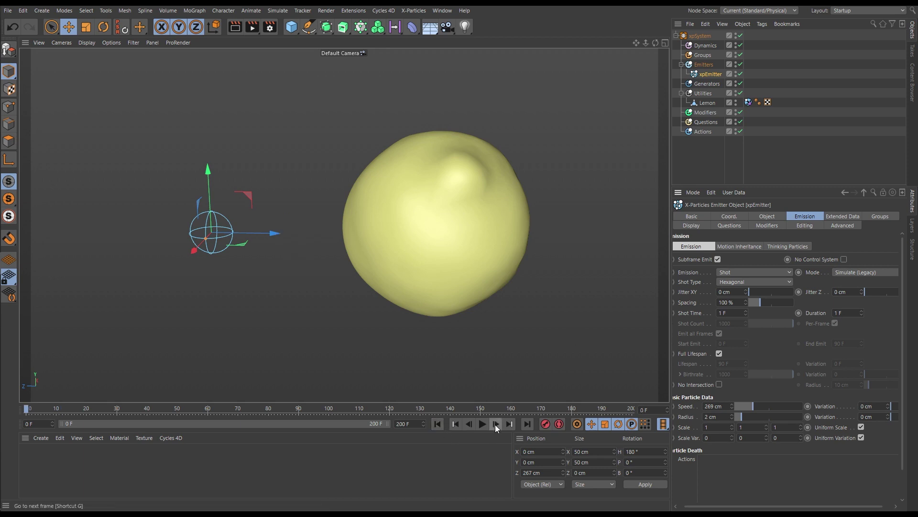
pyautogui.click(496, 424)
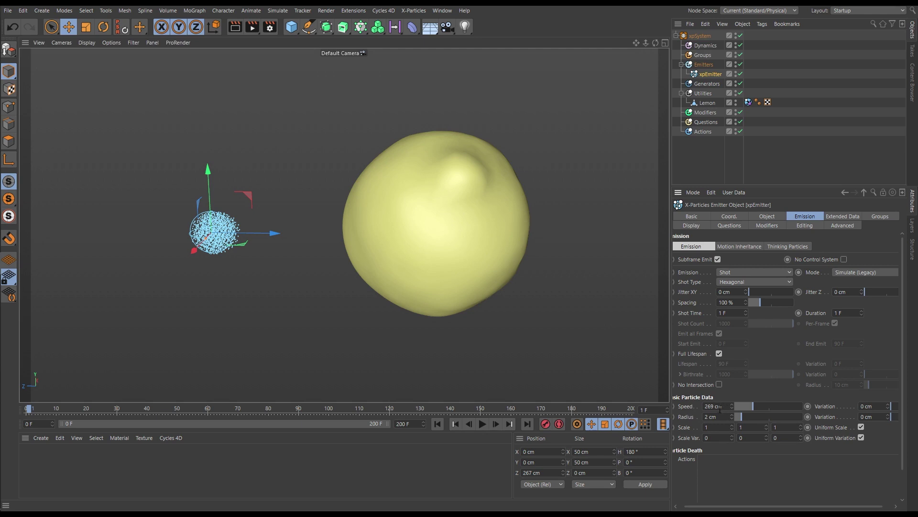
pyautogui.click(437, 425)
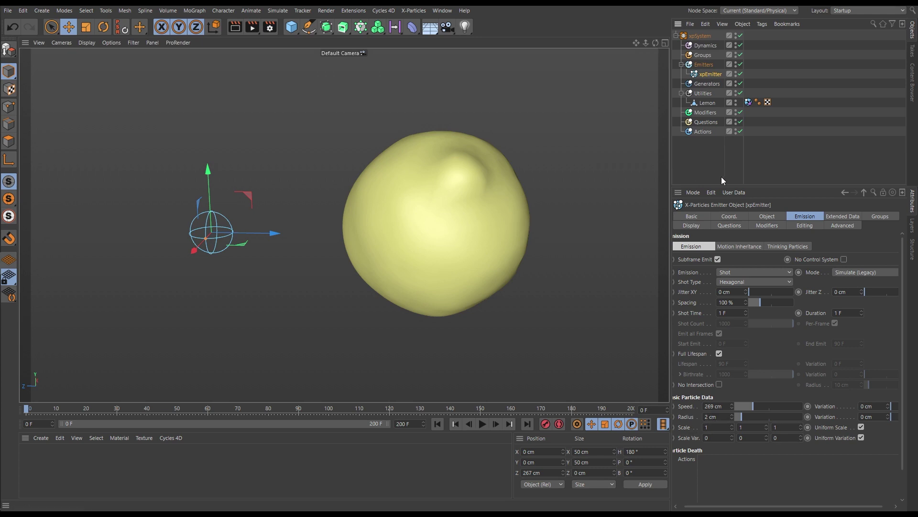
# Temporarily show the emitter's HUD and advance to frame 1 to check the live particle count.
pyautogui.click(699, 226)
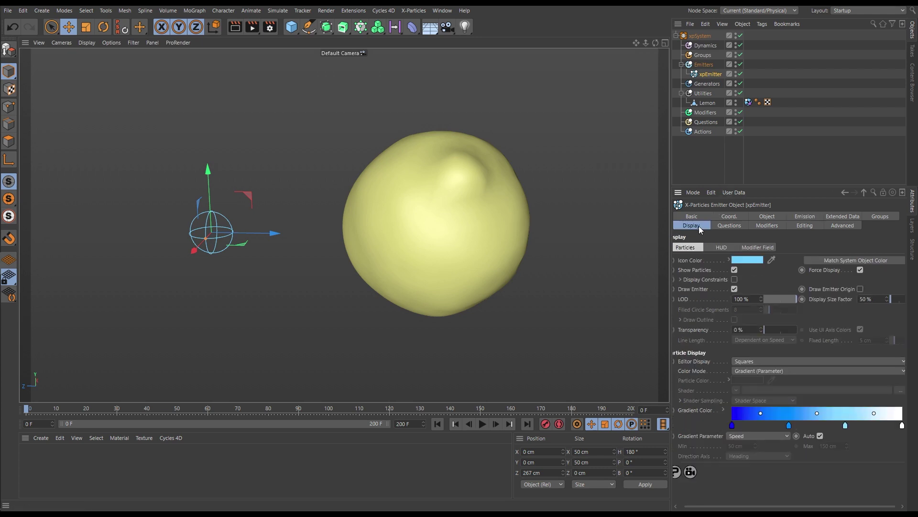
pyautogui.click(724, 248)
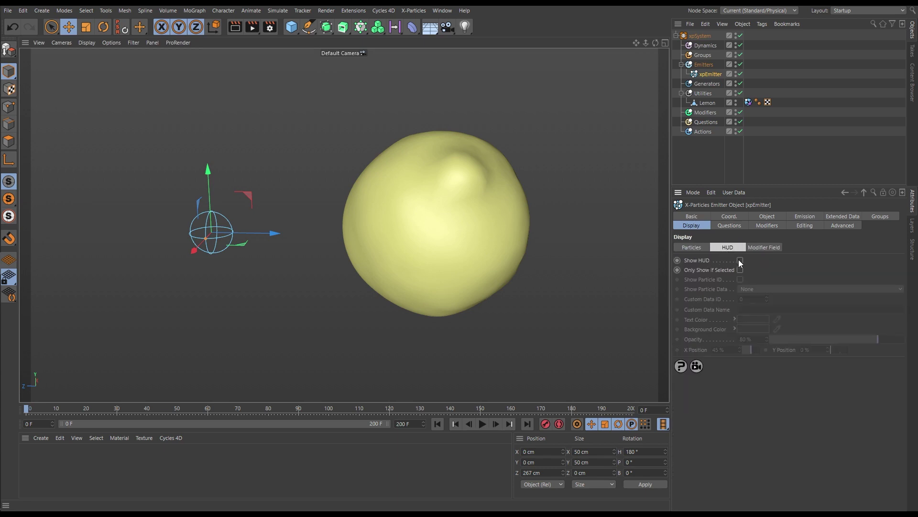
pyautogui.click(739, 260)
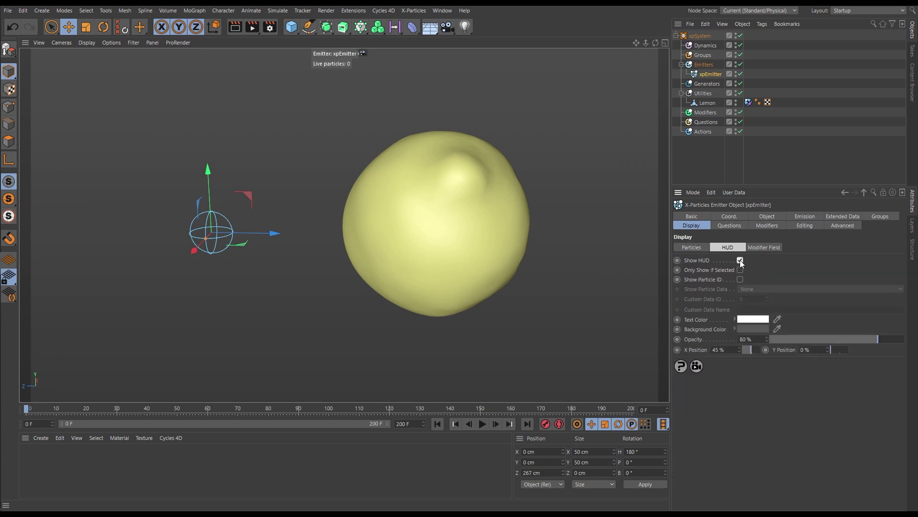
pyautogui.click(496, 424)
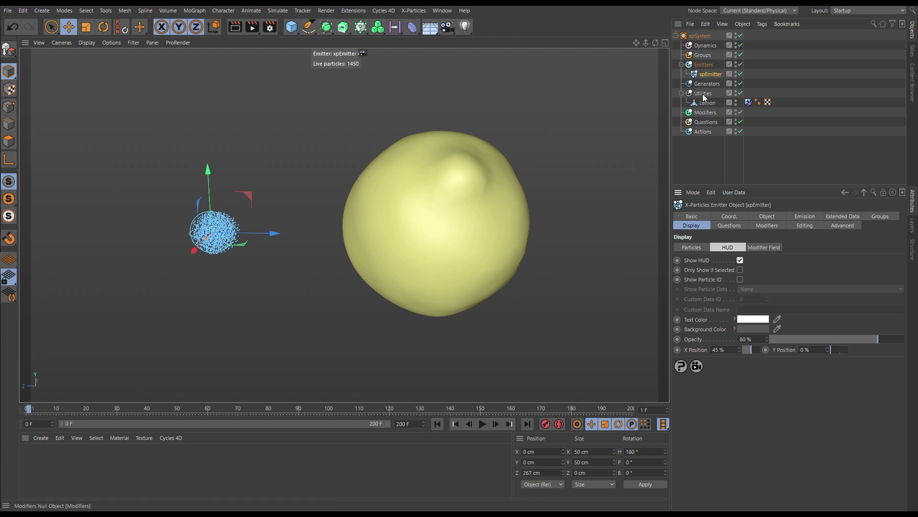
pyautogui.click(740, 260)
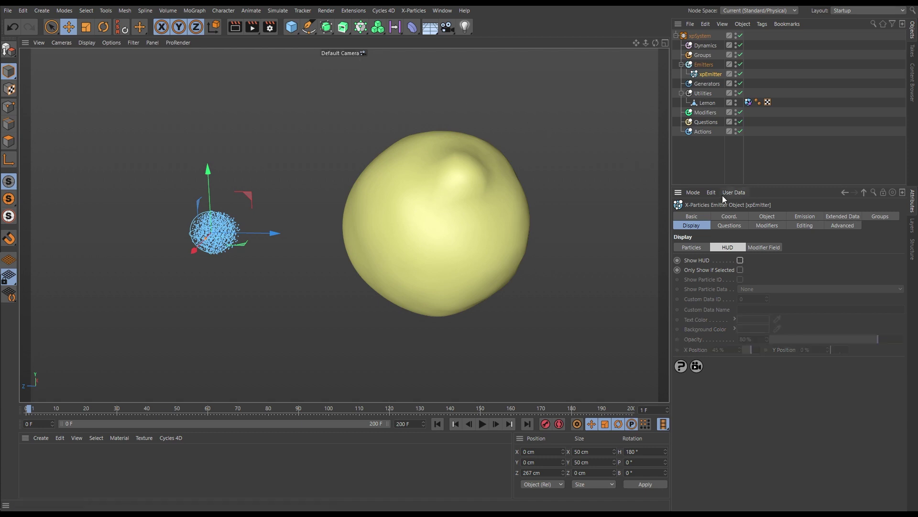
# Play the simulation from frame 0 to examine the particles' collision with the lemon, pausing at frame 43.
pyautogui.click(704, 156)
pyautogui.scroll(-4, 438, 216)
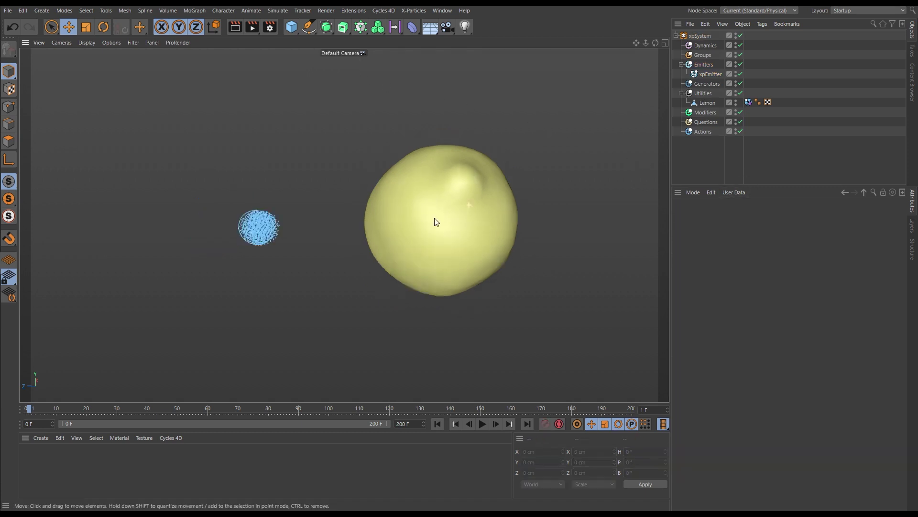
pyautogui.keyDown('alt'); pyautogui.moveTo(466, 213); pyautogui.dragTo(316, 226, button='middle'); pyautogui.keyUp('alt')
pyautogui.click(438, 423)
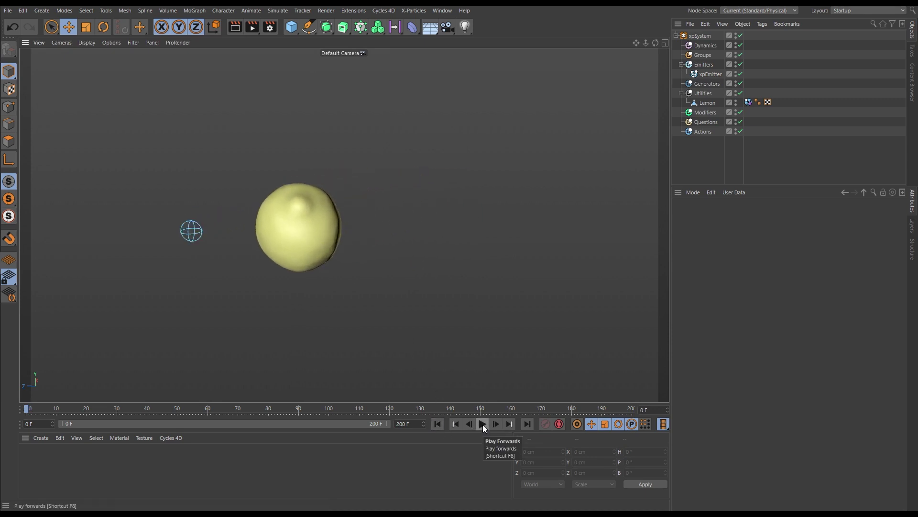
pyautogui.click(483, 424)
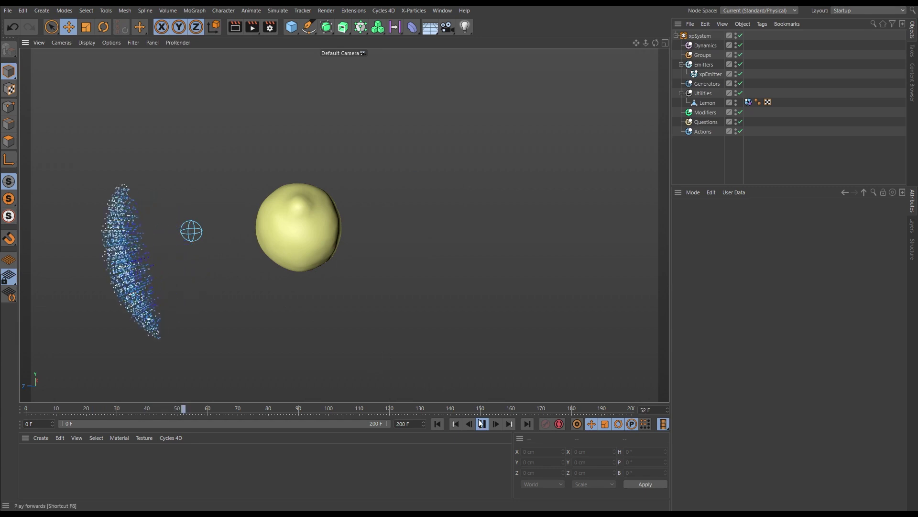
pyautogui.click(437, 424)
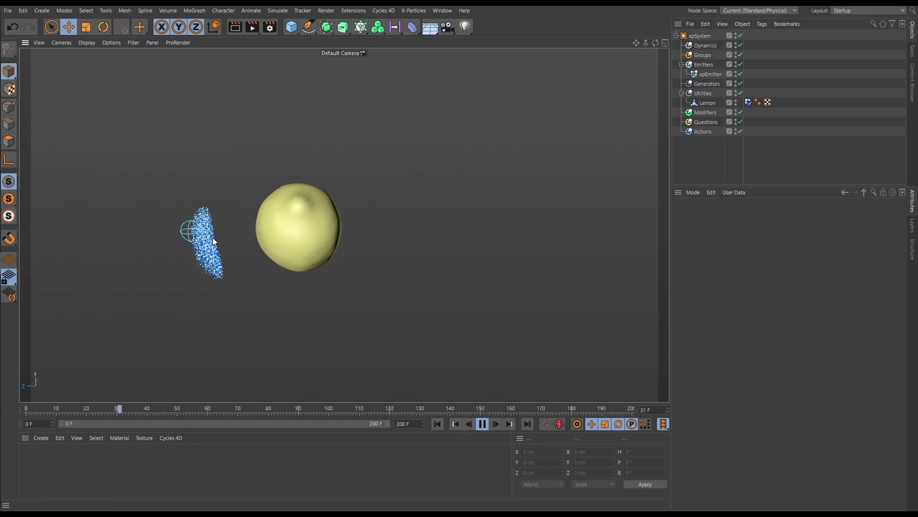
pyautogui.click(483, 423)
pyautogui.moveTo(271, 240)
pyautogui.keyDown('alt'); pyautogui.mouseDown()
pyautogui.moveTo(303, 243)
pyautogui.moveTo(408, 208)
pyautogui.moveTo(269, 240)
pyautogui.mouseUp(); pyautogui.keyUp('alt')
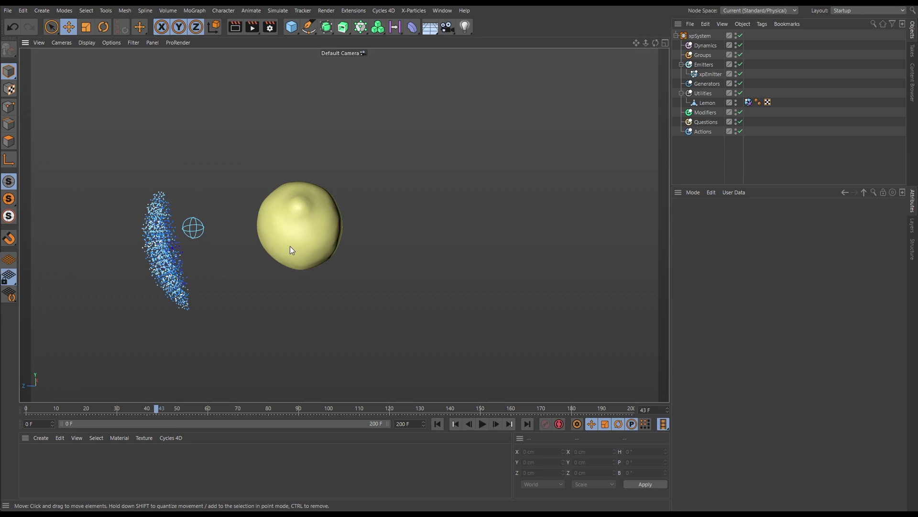
# Add an xpFluidFX object to the X-Particles system's Dynamics folder.
pyautogui.click(705, 45)
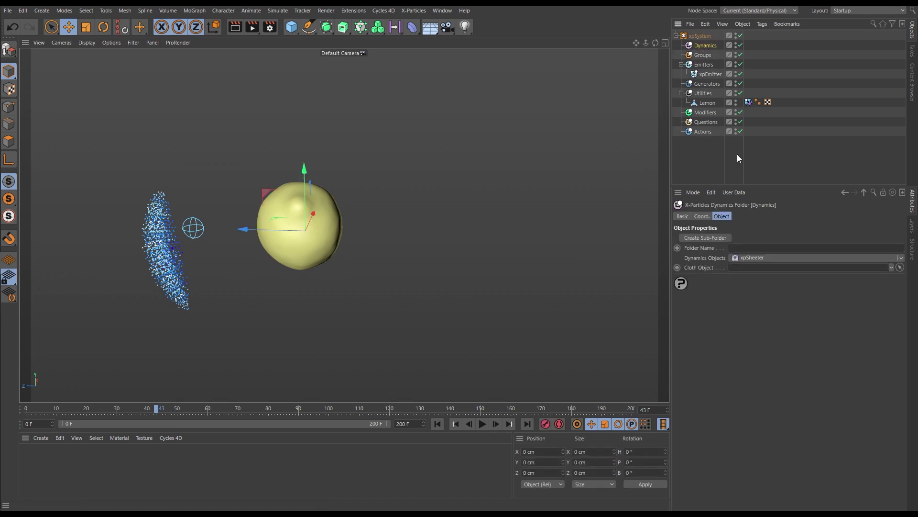
pyautogui.click(901, 258)
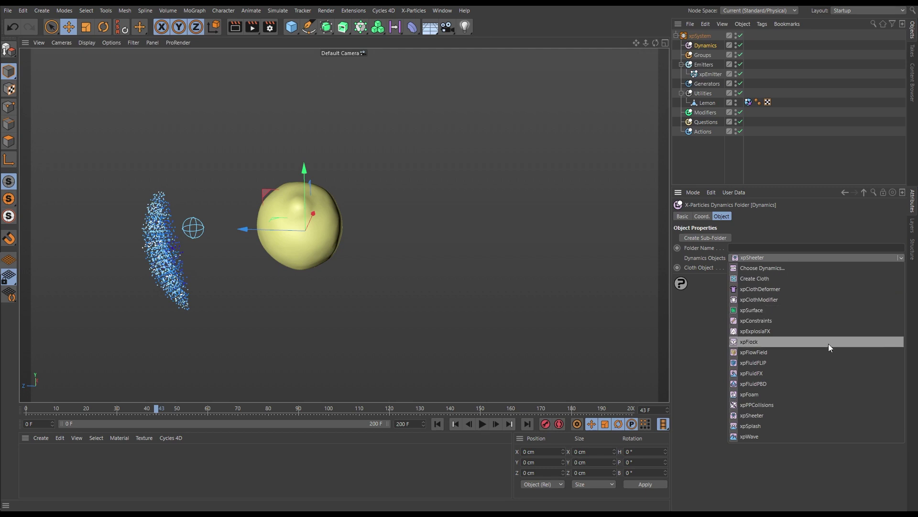
pyautogui.click(750, 373)
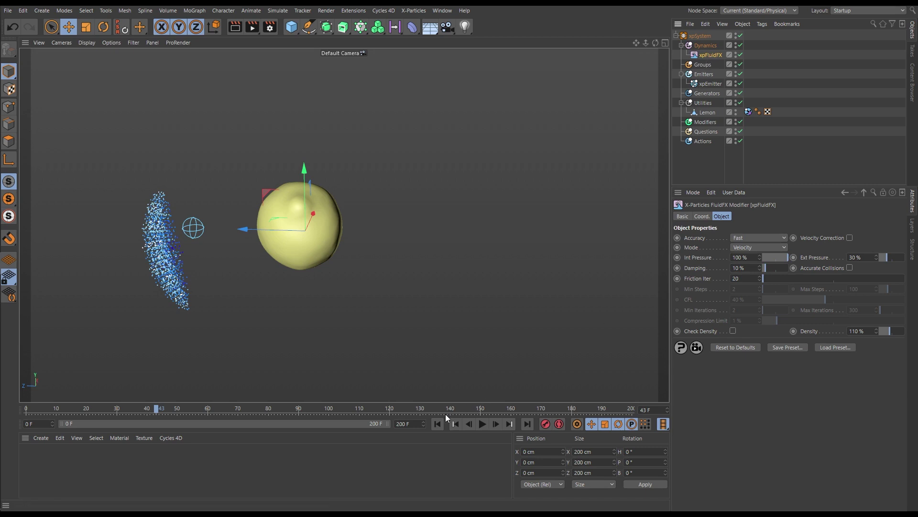
# Play the simulation from the start with xpFluidFX active and watch the collision from several angles.
pyautogui.click(437, 424)
pyautogui.scroll(-3, 315, 223)
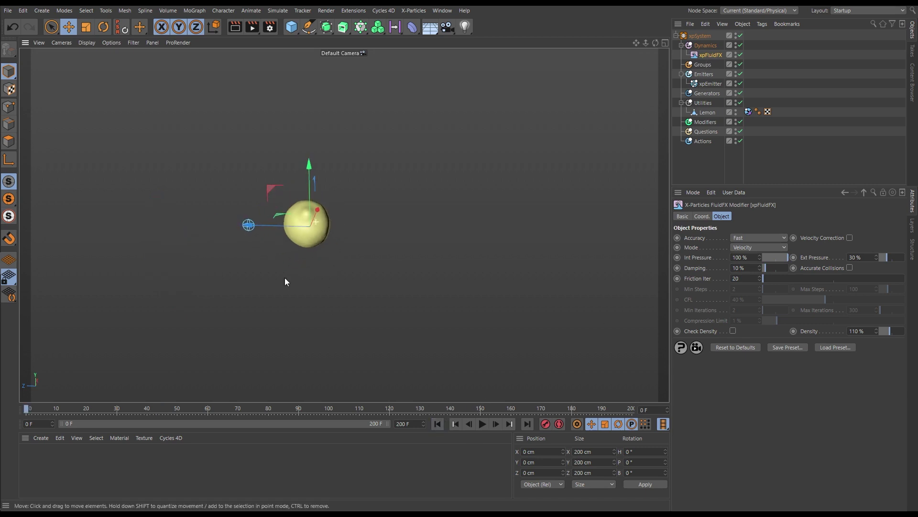
pyautogui.click(483, 424)
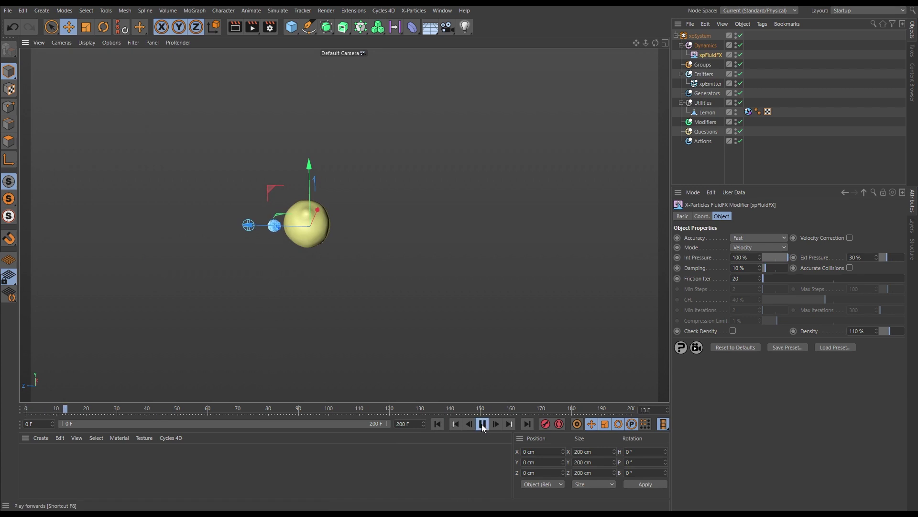
pyautogui.keyDown('alt'); pyautogui.moveTo(291, 236); pyautogui.dragTo(375, 224); pyautogui.keyUp('alt')
pyautogui.keyDown('alt'); pyautogui.moveTo(312, 263); pyautogui.dragTo(300, 309); pyautogui.keyUp('alt')
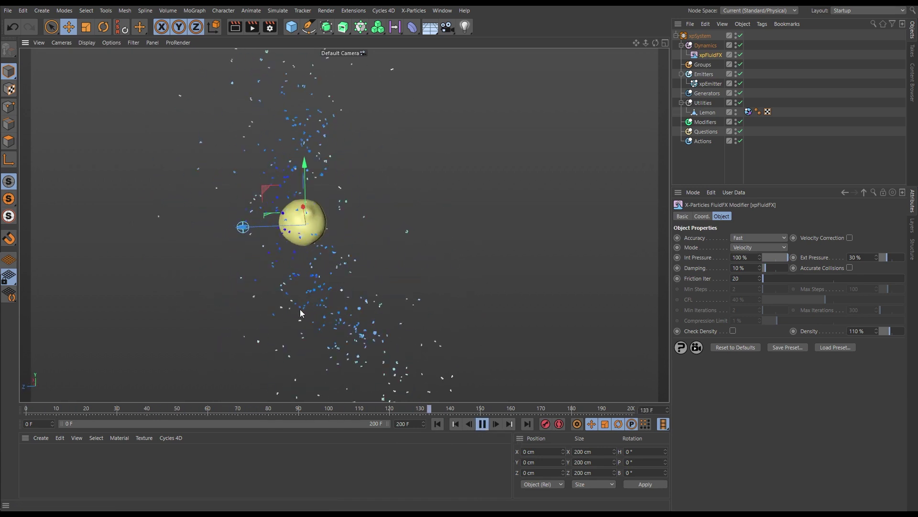
pyautogui.click(438, 424)
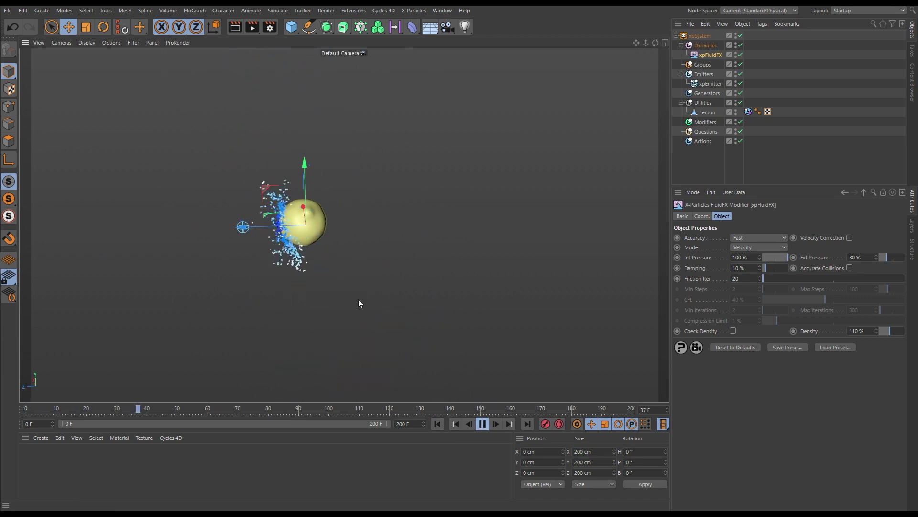
pyautogui.keyDown('alt'); pyautogui.moveTo(296, 245); pyautogui.dragTo(214, 246); pyautogui.keyUp('alt')
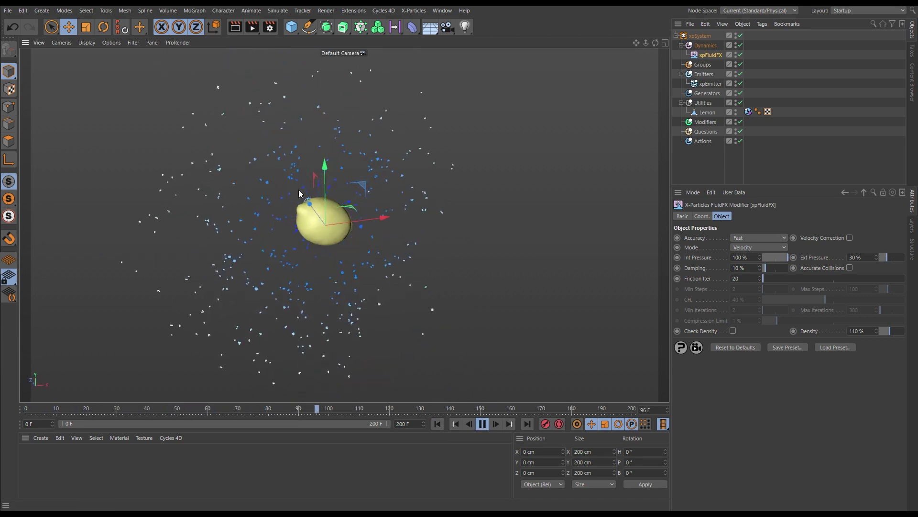
# Replay the fluid simulation, pause it at frame 86, and inspect the particle spread around the lemon from different sides.
pyautogui.click(438, 424)
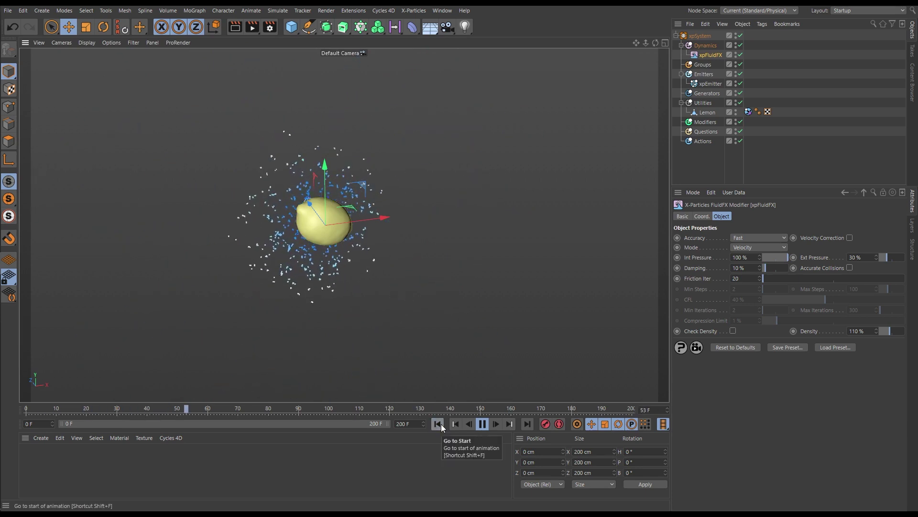
pyautogui.click(482, 424)
pyautogui.keyDown('alt'); pyautogui.moveTo(263, 246); pyautogui.dragTo(271, 259, button='middle'); pyautogui.keyUp('alt')
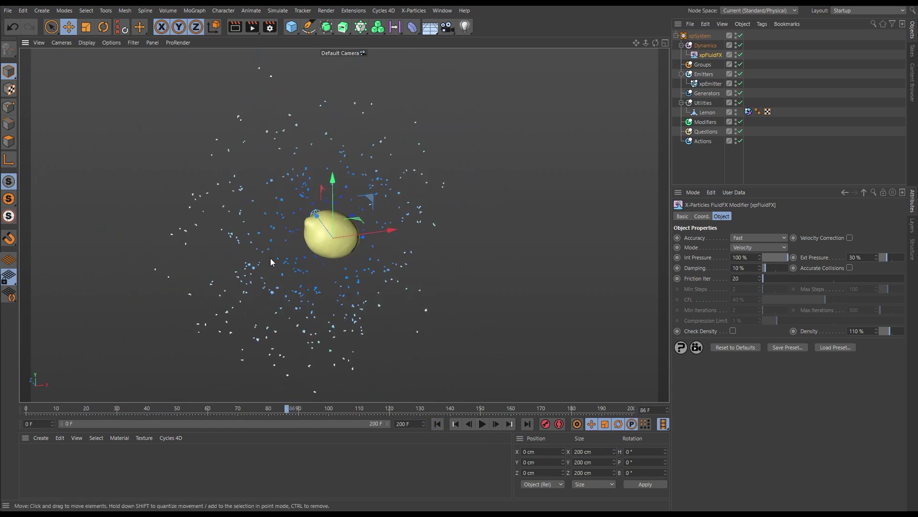
pyautogui.keyDown('alt'); pyautogui.moveTo(270, 241); pyautogui.dragTo(201, 240, button='right'); pyautogui.keyUp('alt')
pyautogui.keyDown('alt'); pyautogui.moveTo(275, 231); pyautogui.dragTo(296, 217); pyautogui.keyUp('alt')
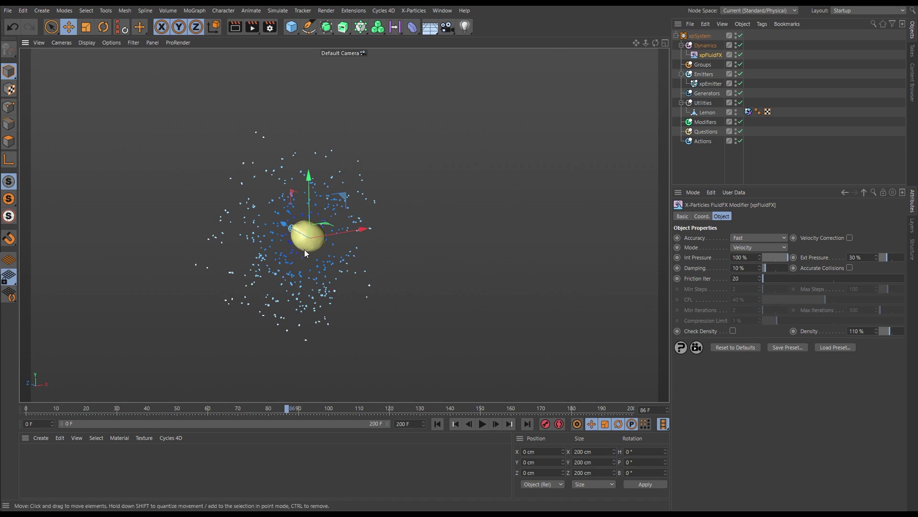
pyautogui.scroll(2, 309, 243)
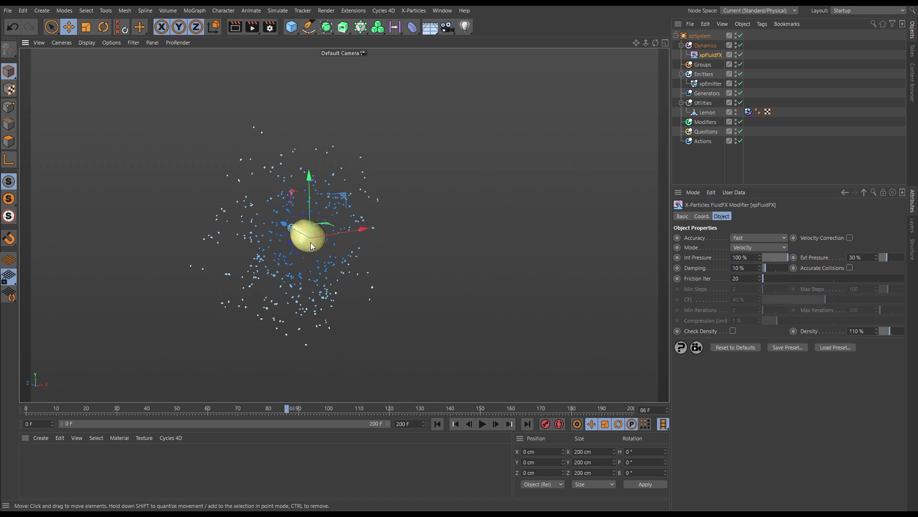
pyautogui.keyDown('alt'); pyautogui.moveTo(309, 242); pyautogui.dragTo(382, 234); pyautogui.keyUp('alt')
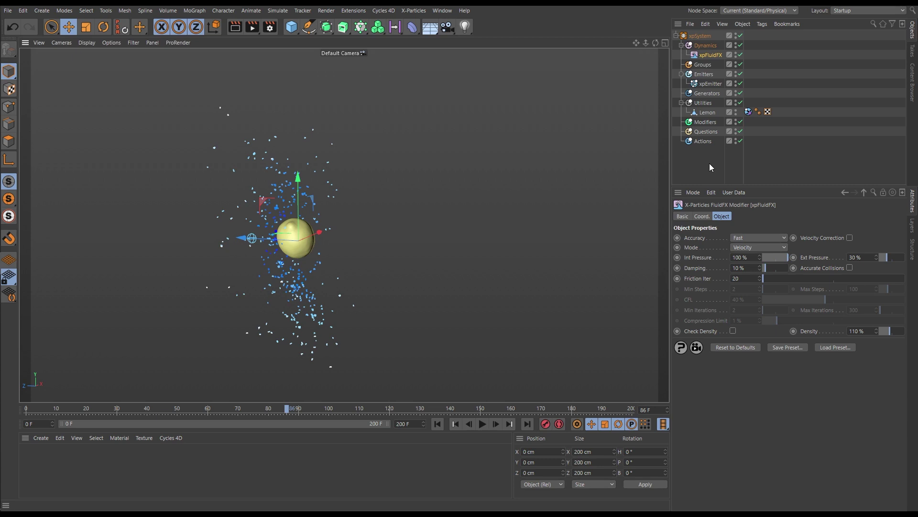
# Reset the Surface Tension in the xpEmitter's extended fluid data to its default value of 3.
pyautogui.click(709, 84)
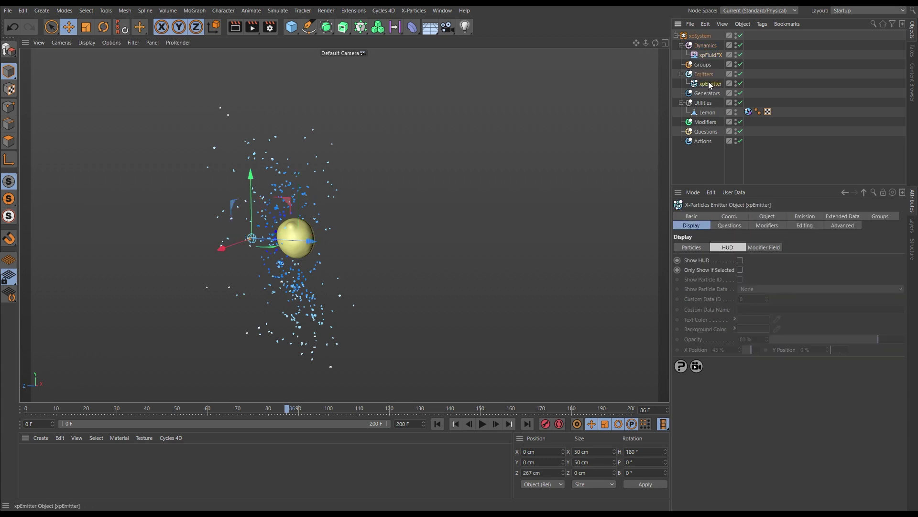
pyautogui.click(843, 218)
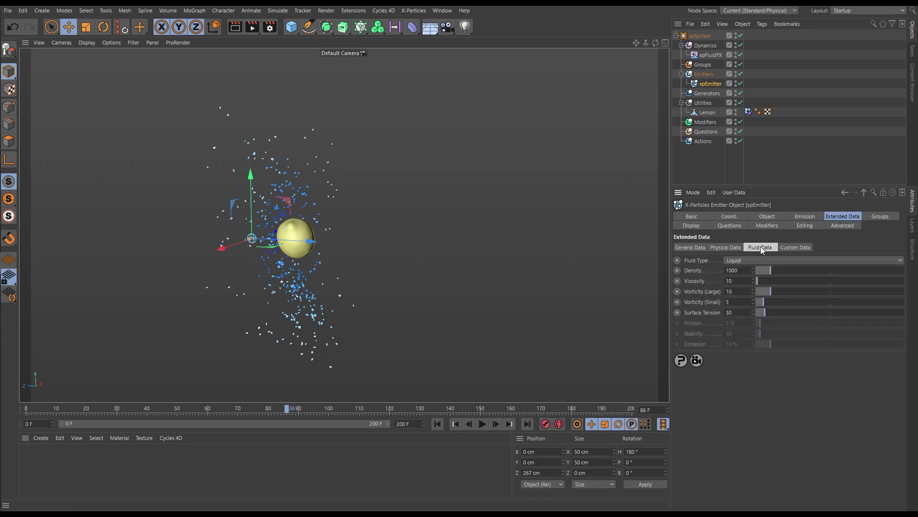
pyautogui.rightClick(711, 313)
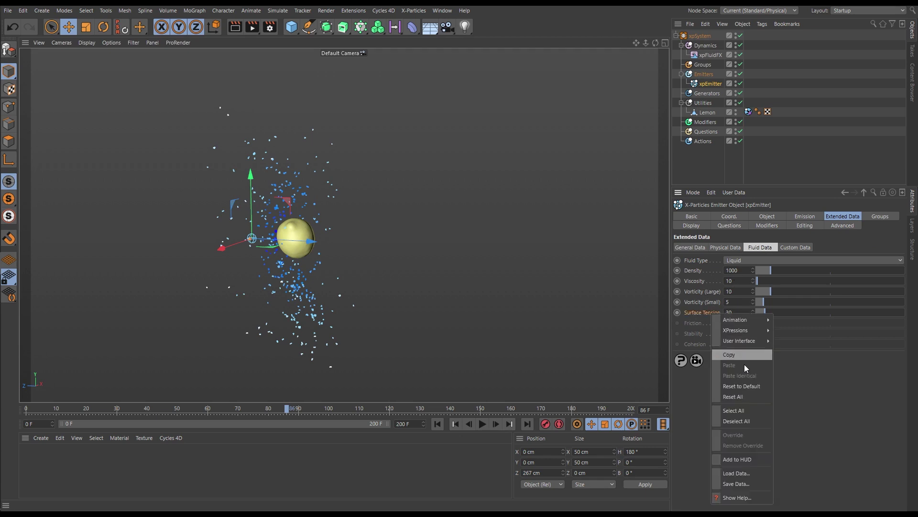
pyautogui.click(735, 386)
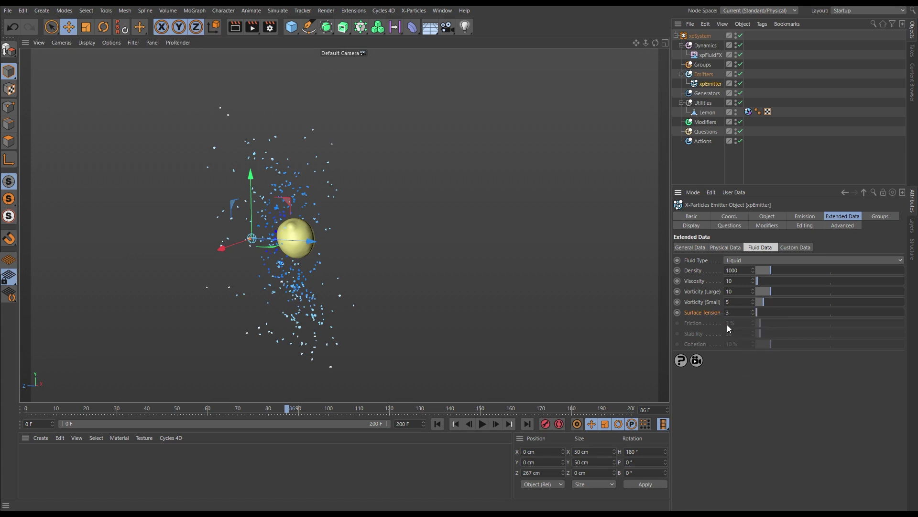
# Replay the simulation from the start, pause it at frame 85, and inspect the particle spread facing the lemon.
pyautogui.click(437, 424)
pyautogui.click(483, 424)
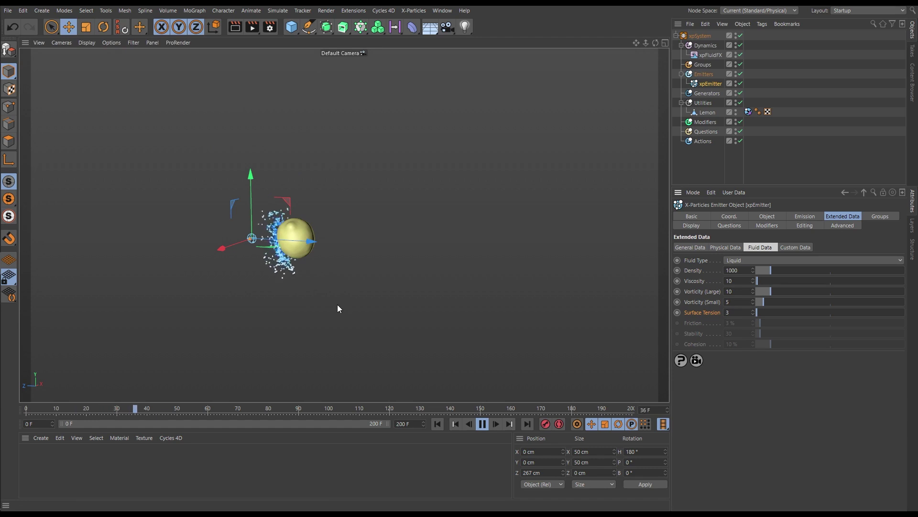
pyautogui.click(483, 425)
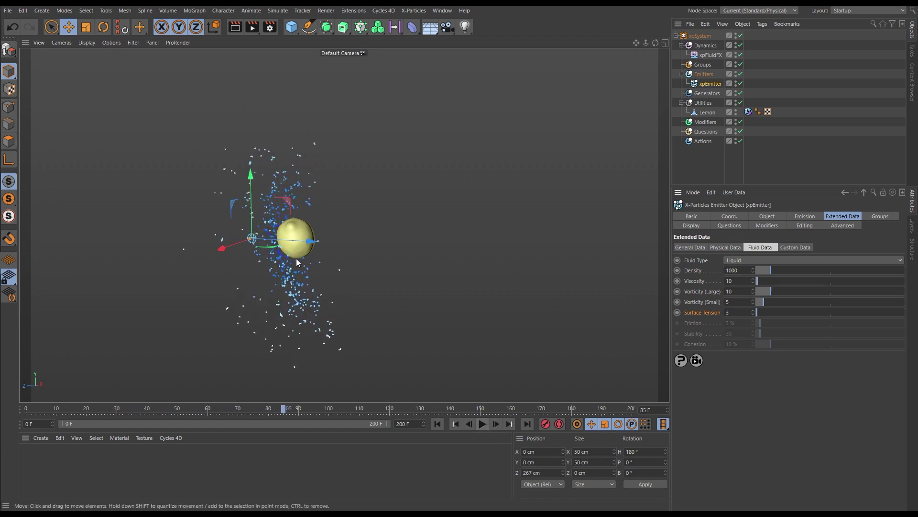
pyautogui.keyDown('alt'); pyautogui.moveTo(290, 252); pyautogui.dragTo(238, 240); pyautogui.keyUp('alt')
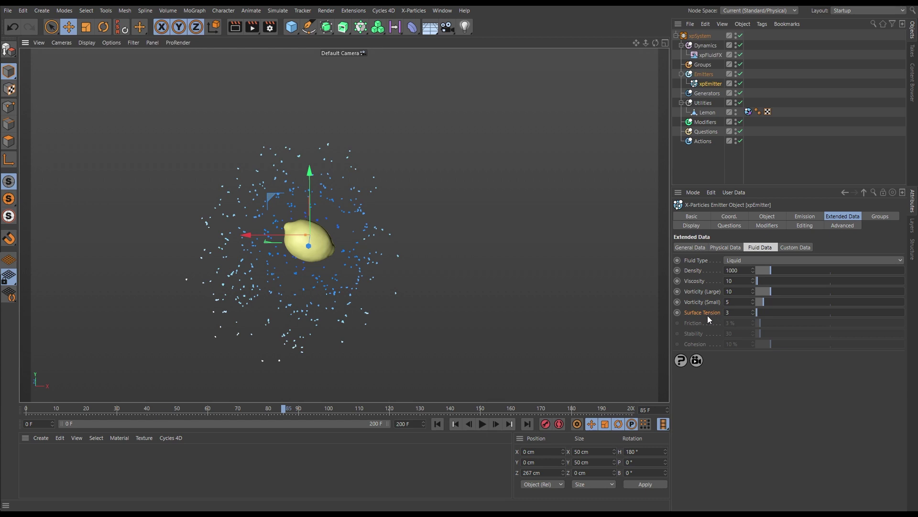
# Deselect all objects, replay the simulation to frame 97, and examine the gaps between particles around the lemon up close.
pyautogui.click(699, 163)
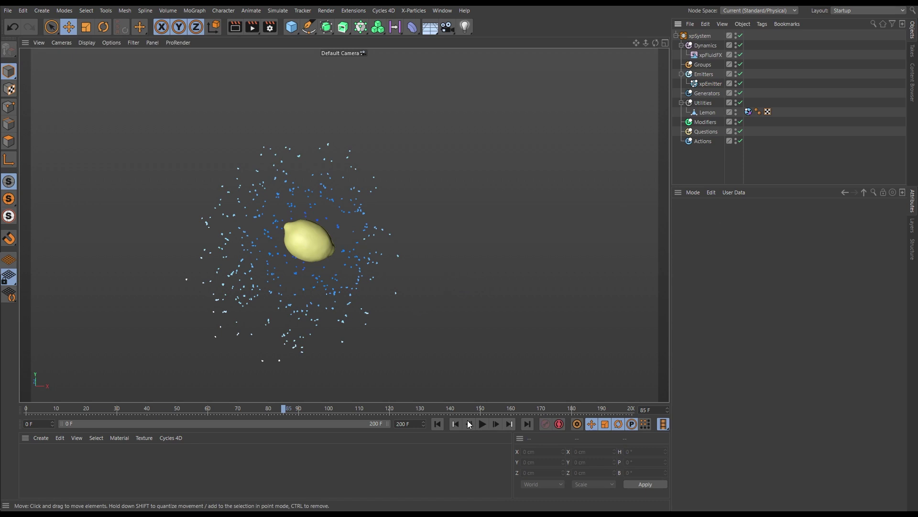
pyautogui.click(437, 424)
pyautogui.click(482, 424)
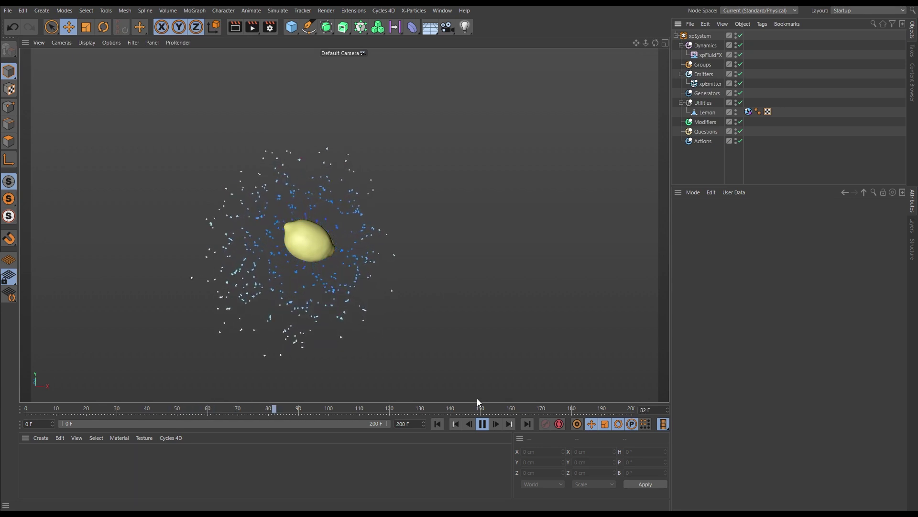
pyautogui.click(482, 424)
pyautogui.scroll(4, 316, 246)
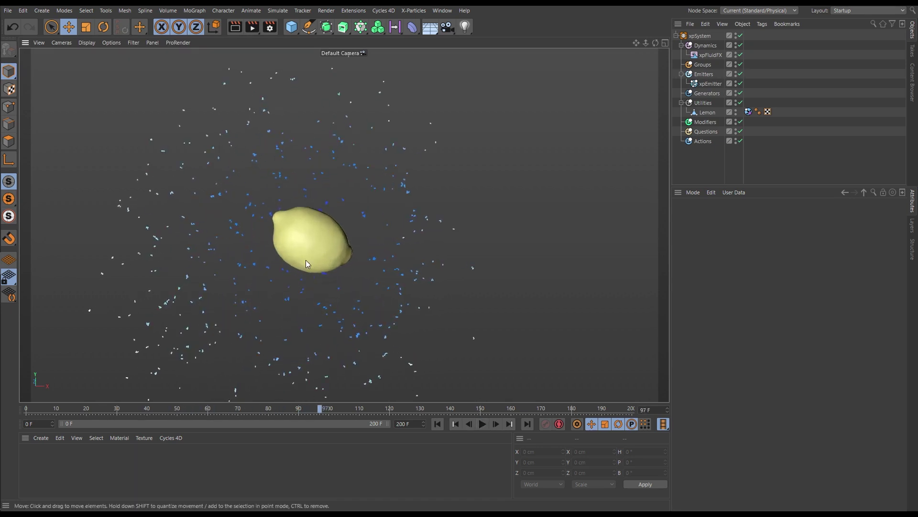
pyautogui.moveTo(306, 260)
pyautogui.keyDown('alt'); pyautogui.mouseDown()
pyautogui.moveTo(276, 230)
pyautogui.moveTo(243, 264)
pyautogui.moveTo(306, 257)
pyautogui.mouseUp(); pyautogui.keyUp('alt')
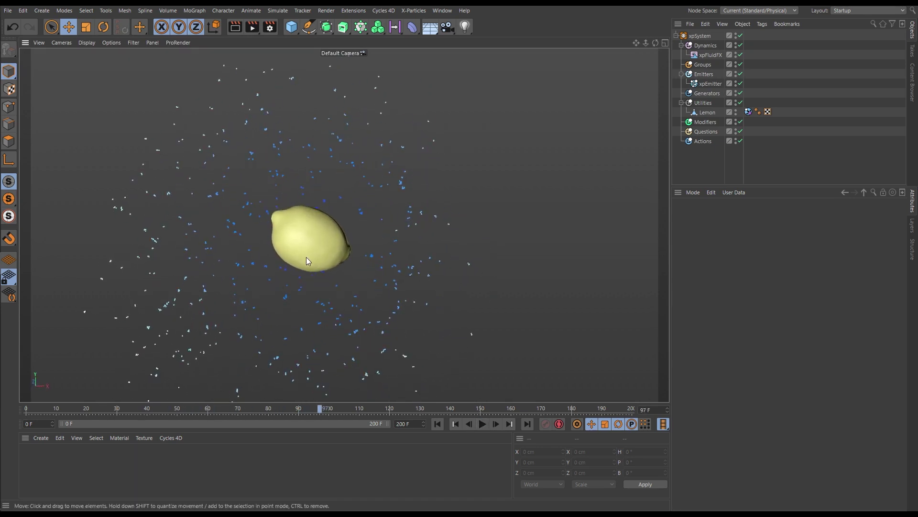
pyautogui.scroll(-4, 294, 246)
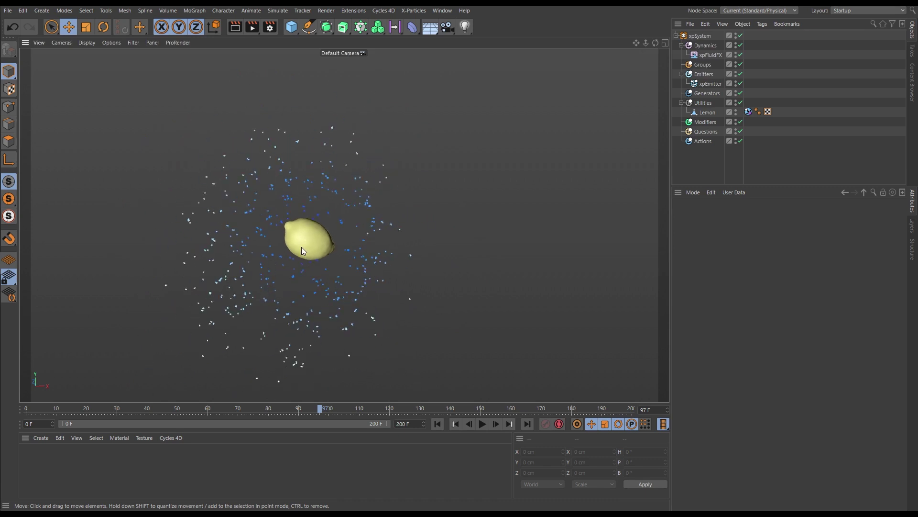
pyautogui.moveTo(312, 252)
pyautogui.keyDown('alt'); pyautogui.mouseDown()
pyautogui.moveTo(409, 260)
pyautogui.moveTo(524, 243)
pyautogui.moveTo(287, 240)
pyautogui.moveTo(286, 231)
pyautogui.moveTo(300, 244)
pyautogui.mouseUp(); pyautogui.keyUp('alt')
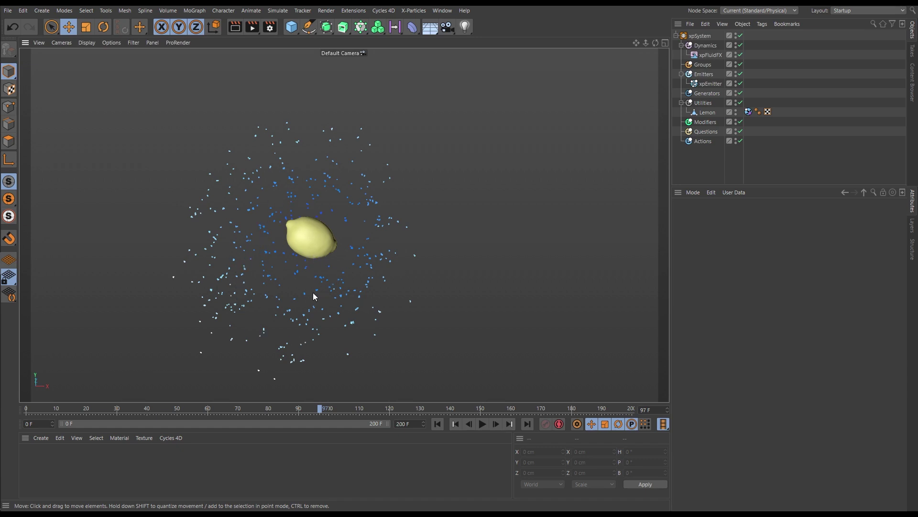
# Add an xpSheeter object to the X-Particles system's Dynamics folder.
pyautogui.click(706, 45)
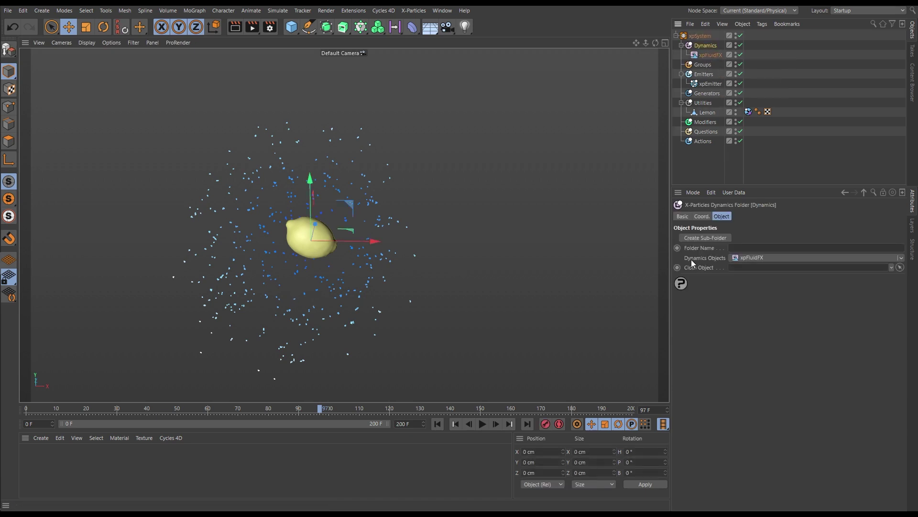
pyautogui.click(900, 259)
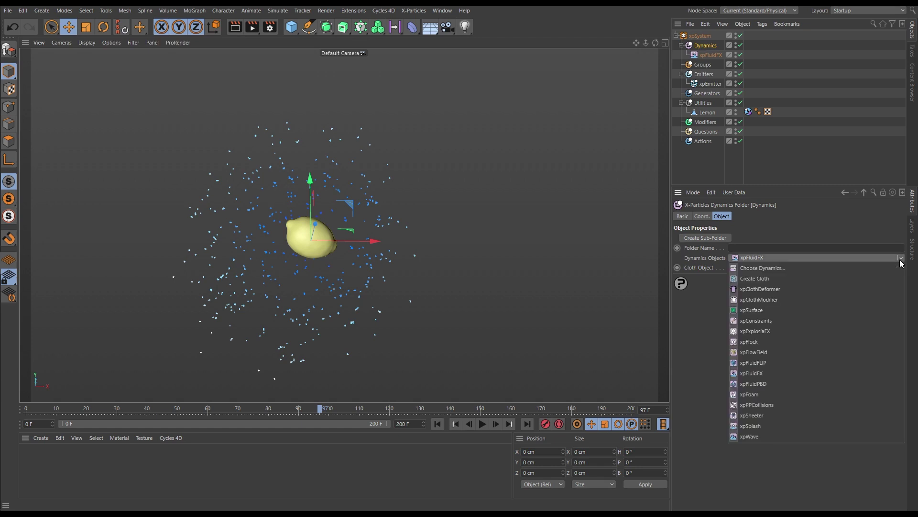
pyautogui.click(755, 416)
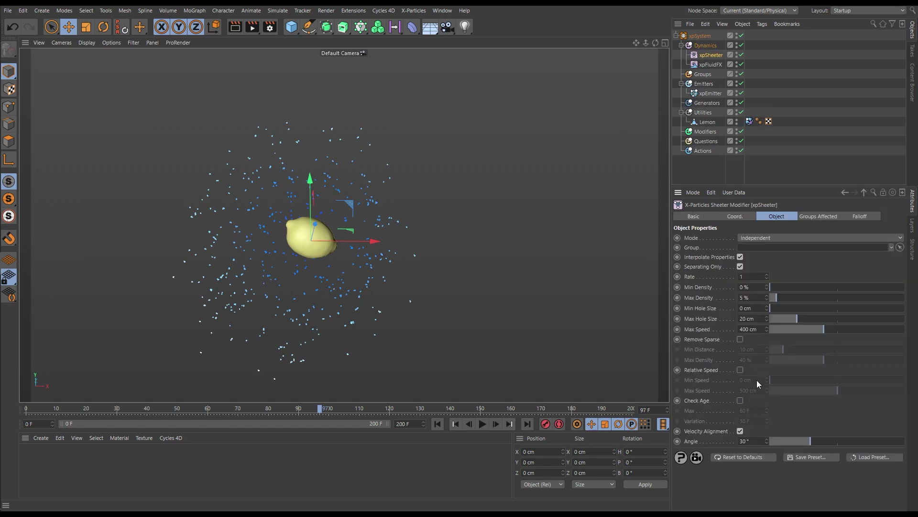
# Set the Accuracy of the xpFluidFX object to High.
pyautogui.click(711, 64)
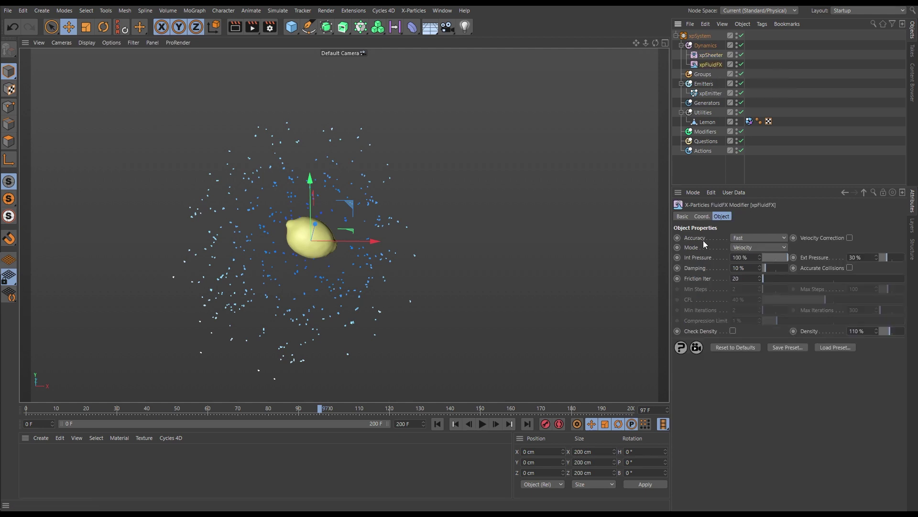
pyautogui.click(739, 237)
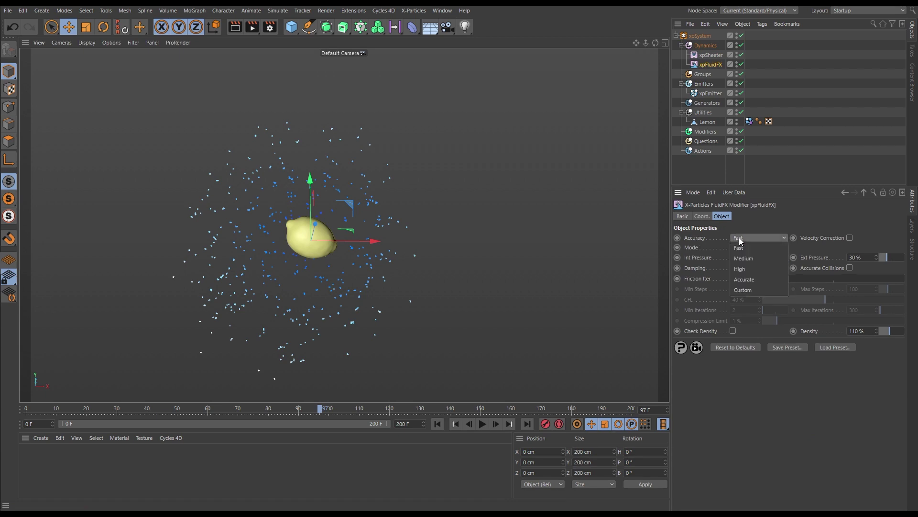
pyautogui.click(744, 268)
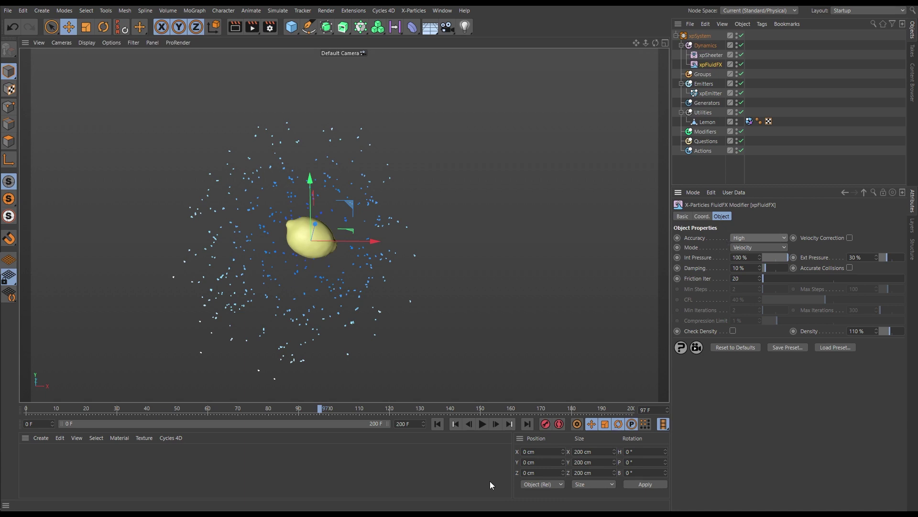
# Replay the simulation from the start with High accuracy and pause it at frame 94 to check the particles.
pyautogui.click(437, 424)
pyautogui.click(482, 424)
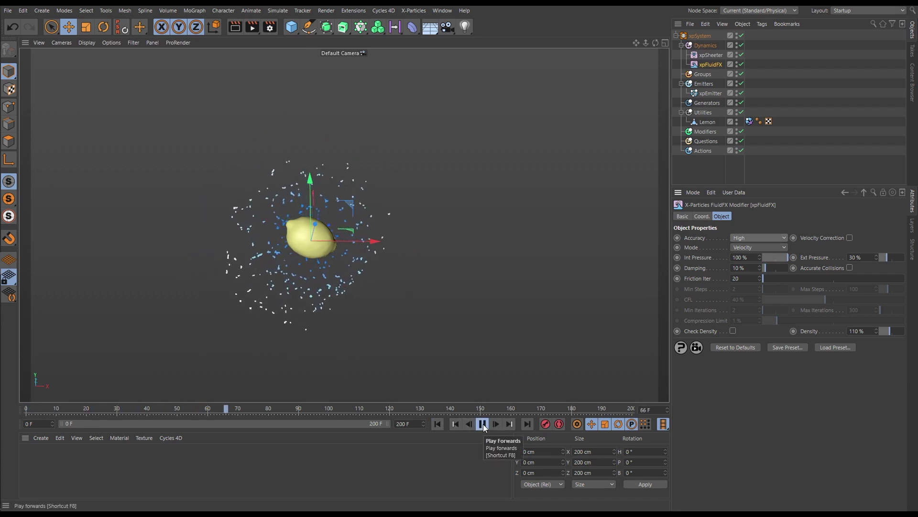
pyautogui.click(482, 423)
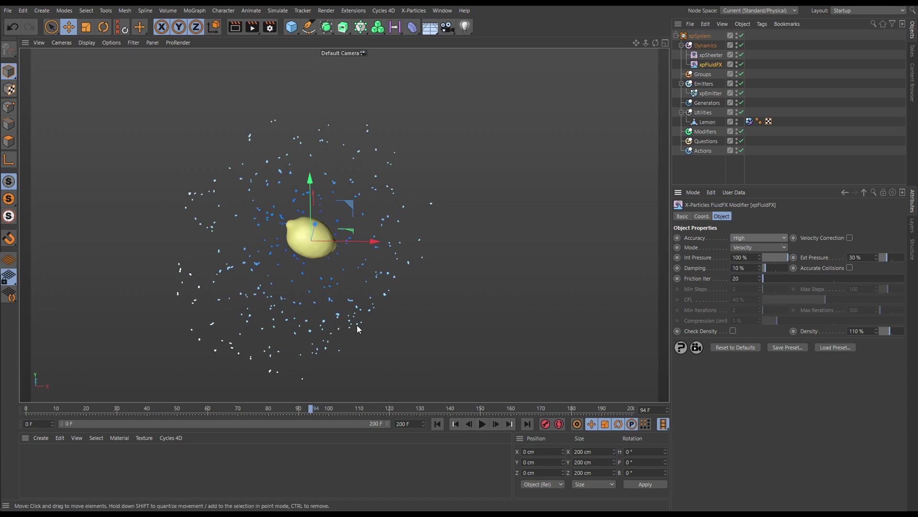
# Show the xpSheeter's settings, replay the simulation to frame 67, and inspect the sheeting around the lemon more closely.
pyautogui.click(712, 55)
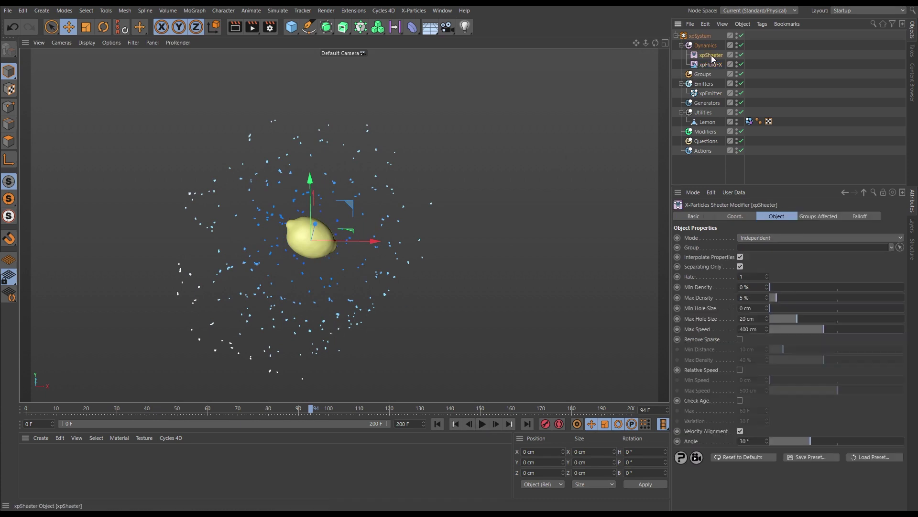
pyautogui.click(438, 424)
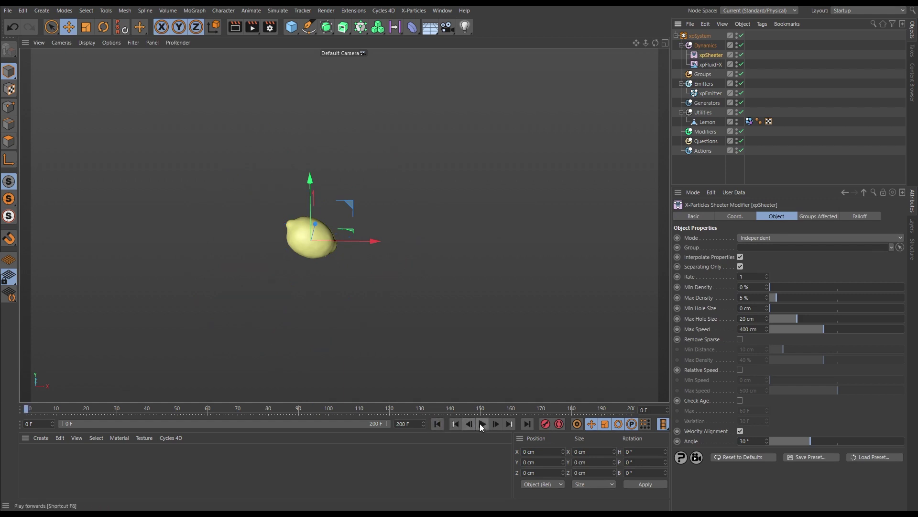
pyautogui.click(482, 424)
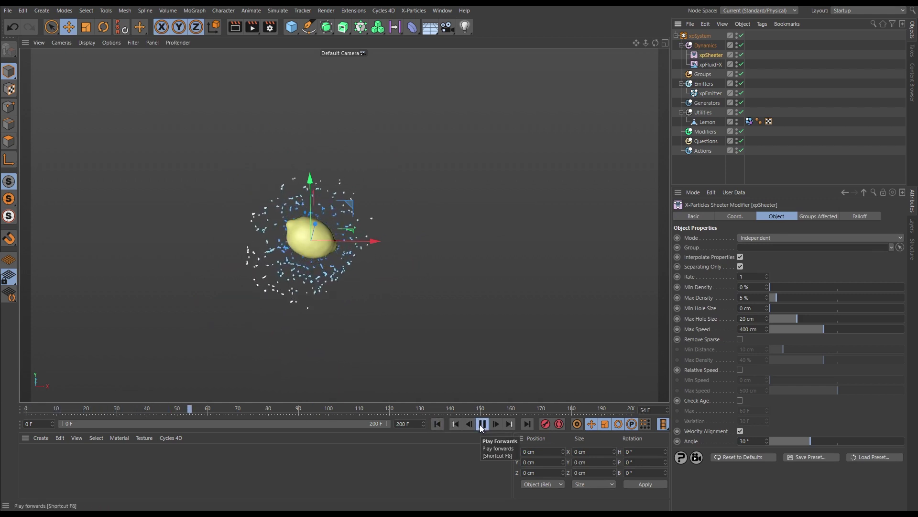
pyautogui.click(481, 424)
pyautogui.scroll(3, 334, 249)
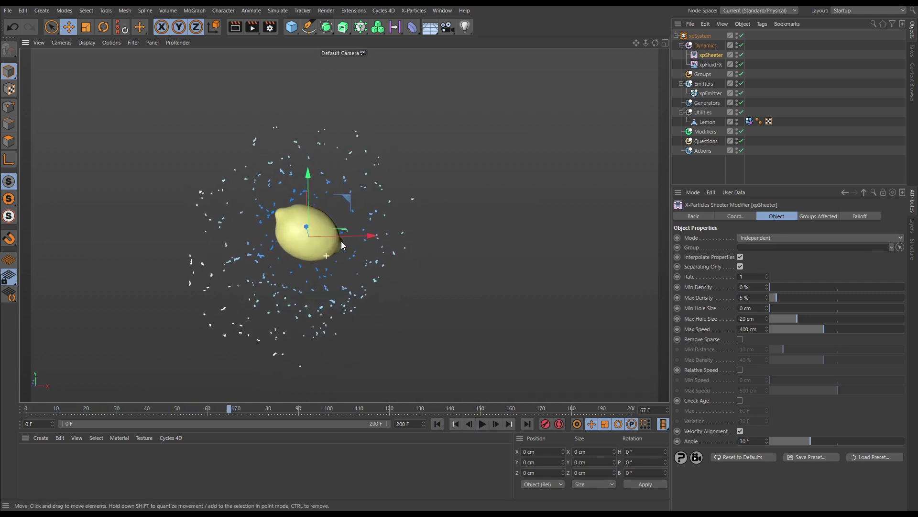
pyautogui.keyDown('alt'); pyautogui.moveTo(341, 242); pyautogui.dragTo(350, 247); pyautogui.keyUp('alt')
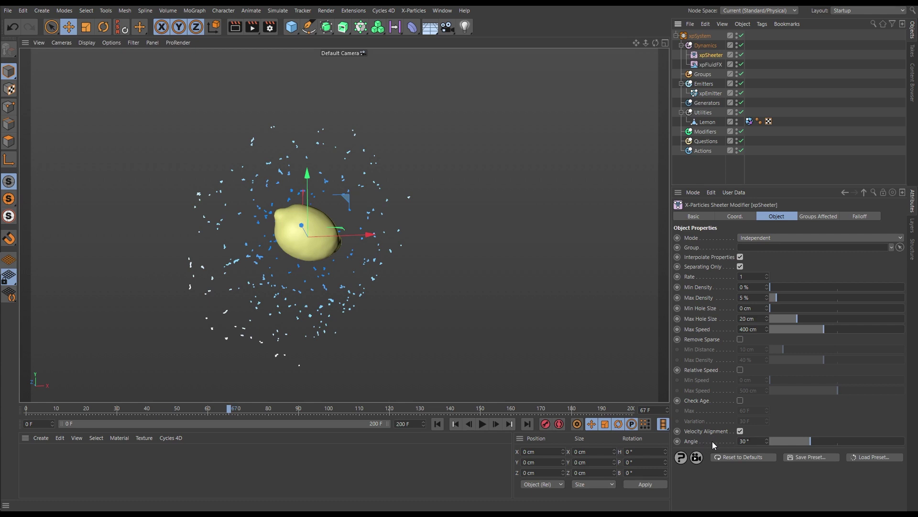
# Turn off Velocity Alignment on the xpSheeter and replay the simulation from the start, pausing at frame 94.
pyautogui.click(741, 431)
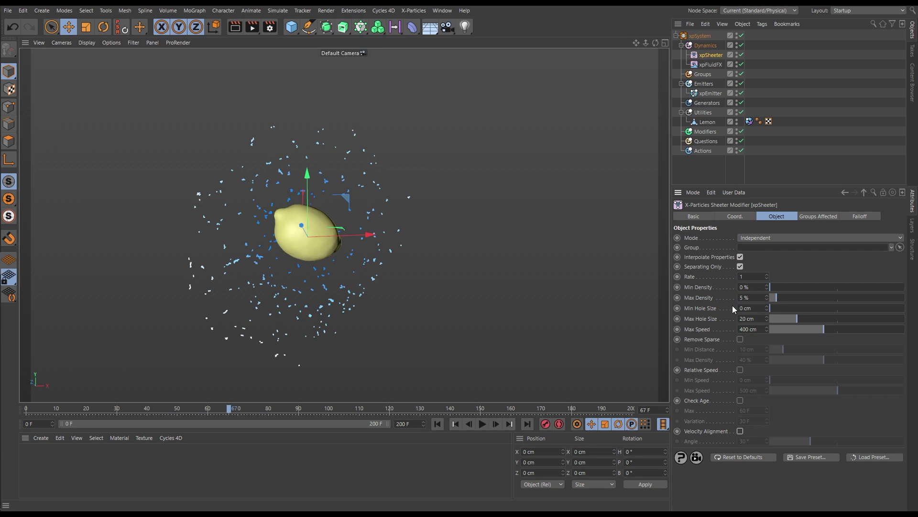
pyautogui.click(437, 424)
pyautogui.click(482, 423)
pyautogui.click(482, 423)
# Set the xpSheeter's Max Density to 46% and replay the simulation from the start, pausing at frames 41 and 54.
pyautogui.moveTo(785, 297); pyautogui.dragTo(802, 297)
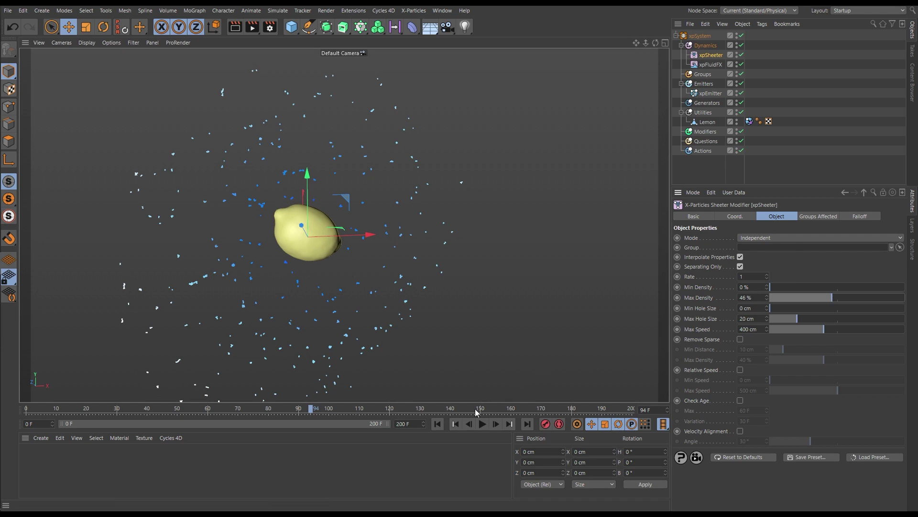
pyautogui.click(437, 424)
pyautogui.click(482, 424)
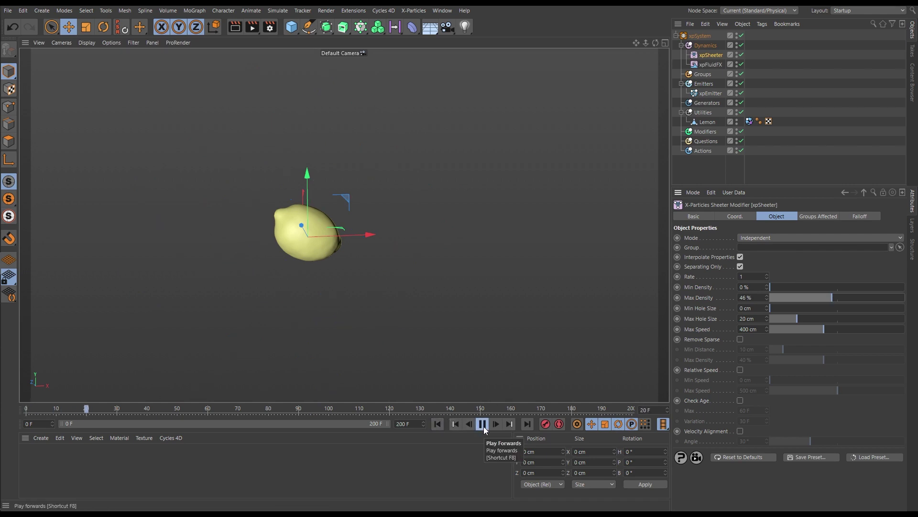
pyautogui.click(483, 424)
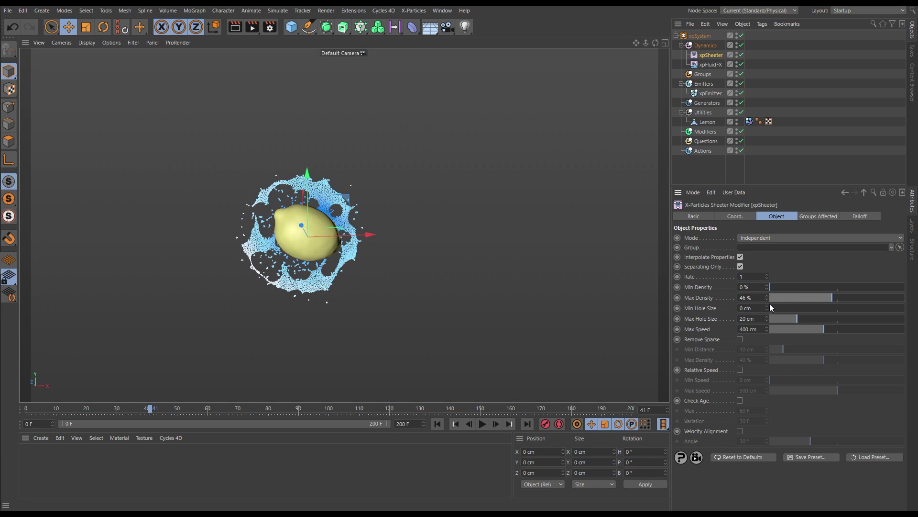
pyautogui.click(482, 424)
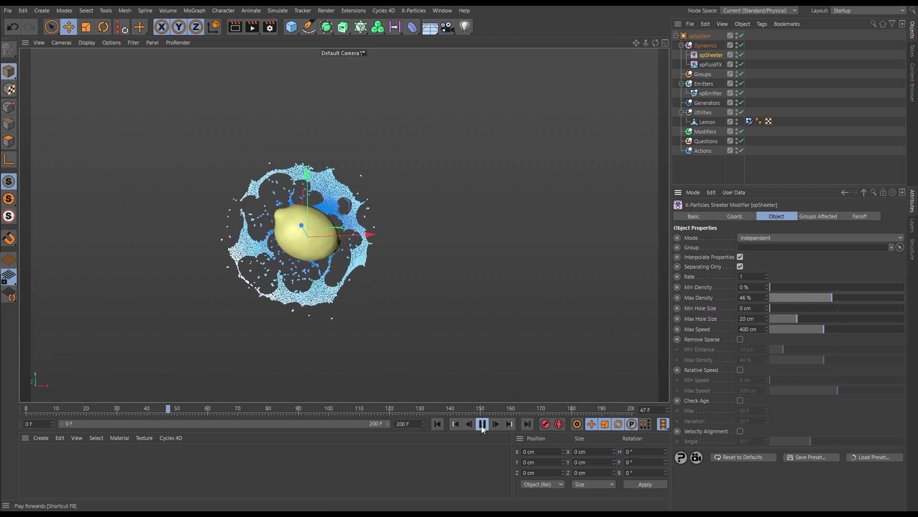
pyautogui.click(482, 423)
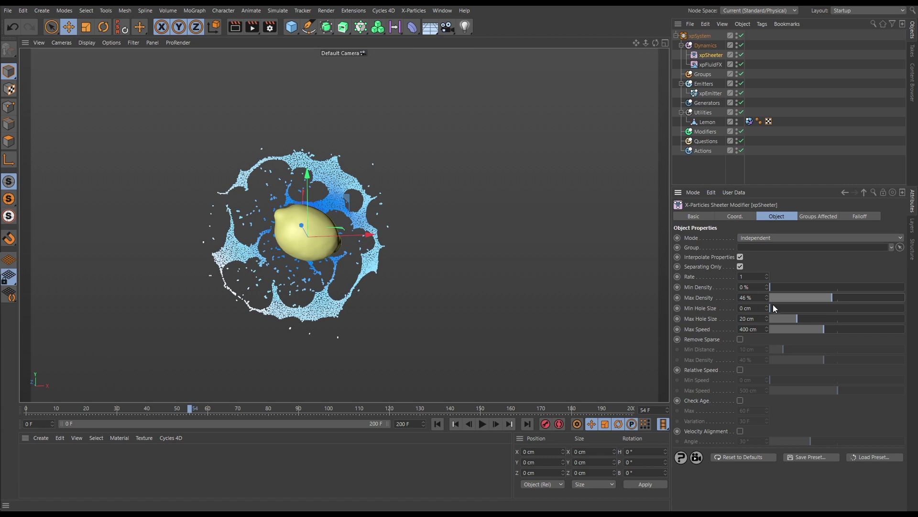
# Play the sheeted simulation again from frame 0 and pause it at frame 43 to examine the fluid sheet's holes.
pyautogui.click(437, 424)
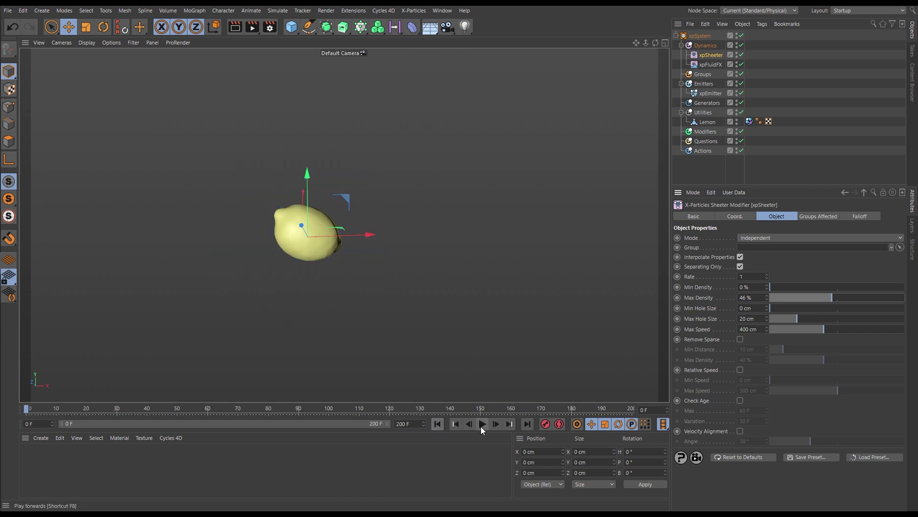
pyautogui.click(482, 424)
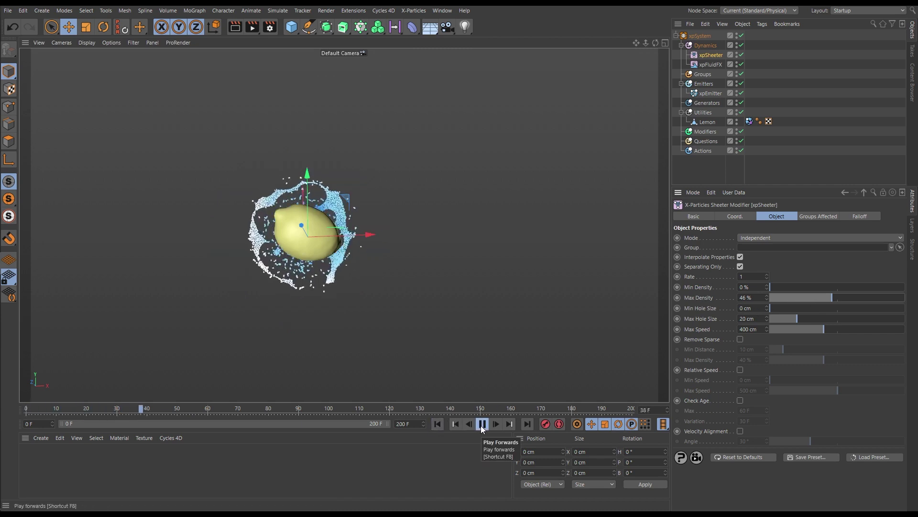
pyautogui.click(482, 423)
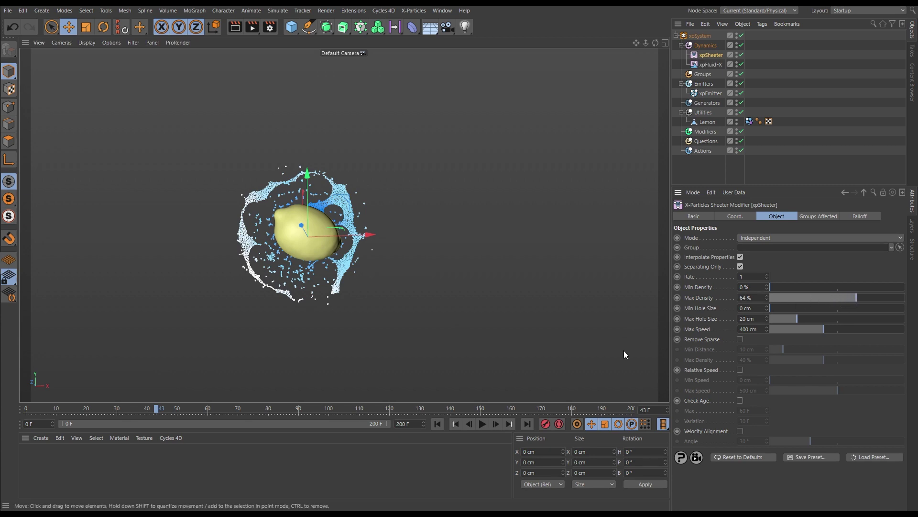
# Replay the simulation from the start, pause it at frame 46, and examine the fluid sheet around the lemon.
pyautogui.click(436, 424)
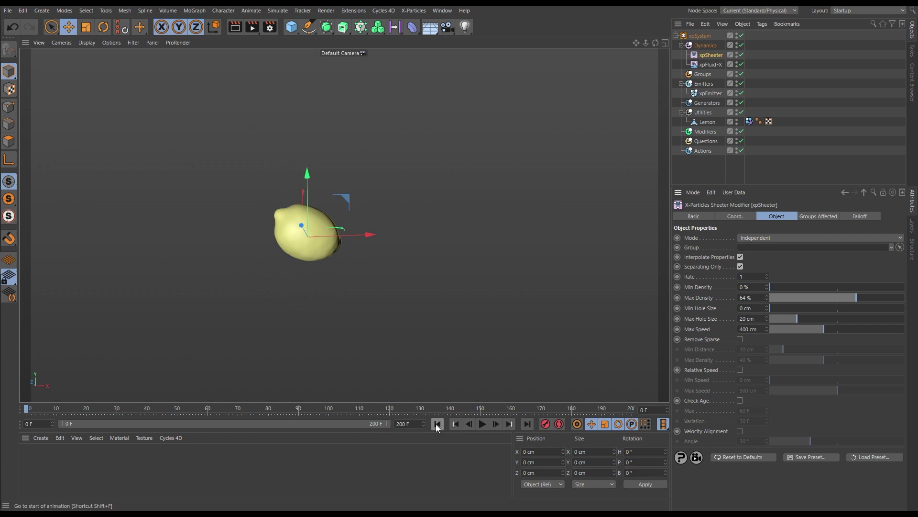
pyautogui.click(482, 424)
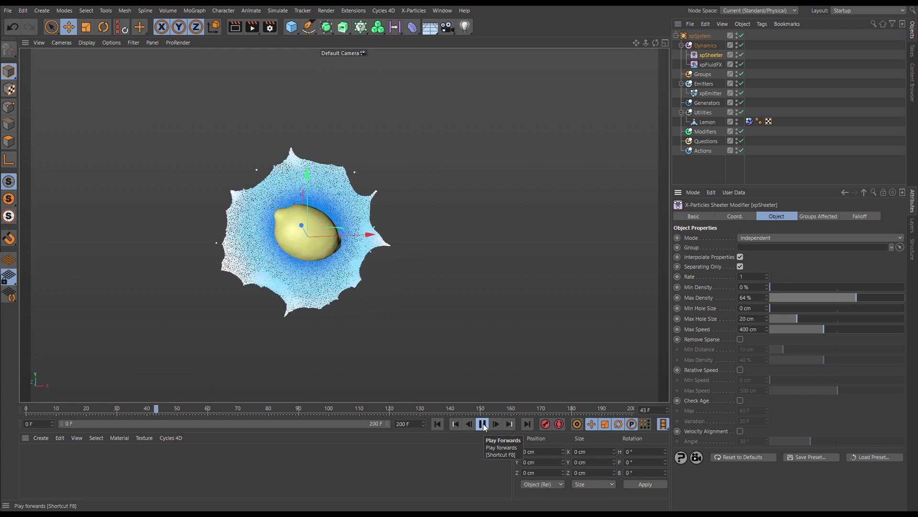
pyautogui.click(482, 423)
pyautogui.keyDown('alt'); pyautogui.moveTo(302, 260); pyautogui.dragTo(304, 232); pyautogui.keyUp('alt')
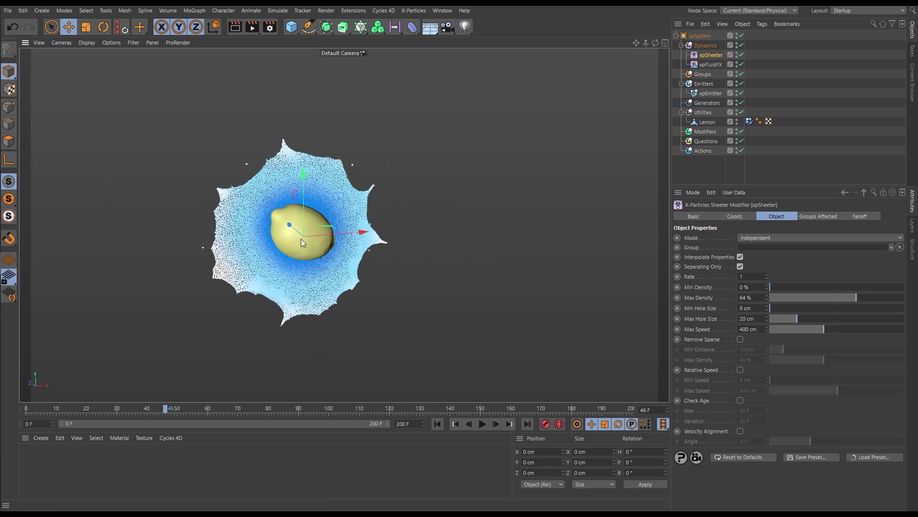
# Set the xpSheeter's Max Density to 50% and replay the simulation from the start, pausing at frame 66 to inspect the holes.
pyautogui.moveTo(857, 298); pyautogui.dragTo(855, 298)
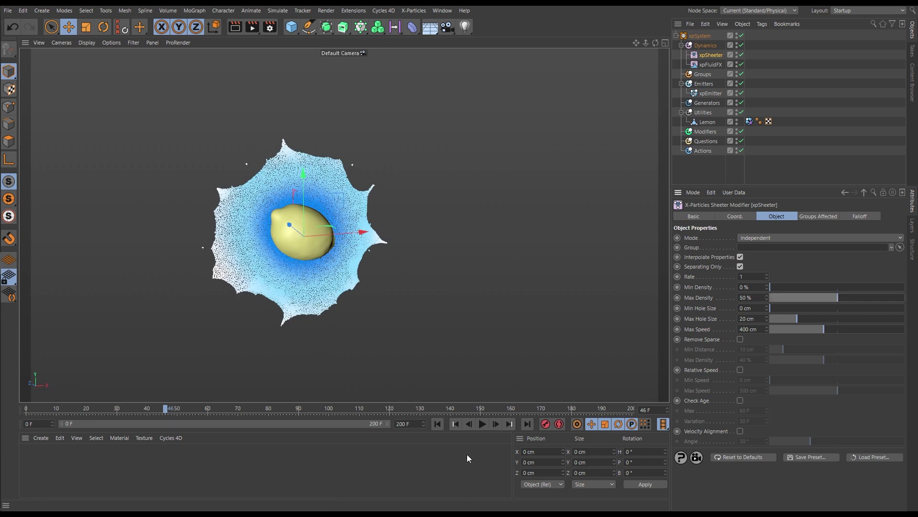
pyautogui.click(437, 424)
pyautogui.click(482, 424)
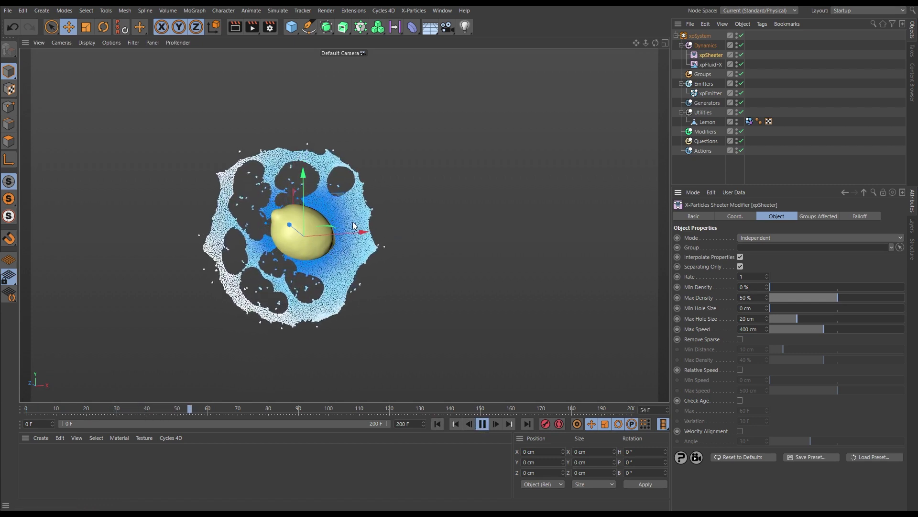
pyautogui.click(482, 423)
pyautogui.keyDown('alt'); pyautogui.moveTo(302, 240); pyautogui.dragTo(287, 216); pyautogui.keyUp('alt')
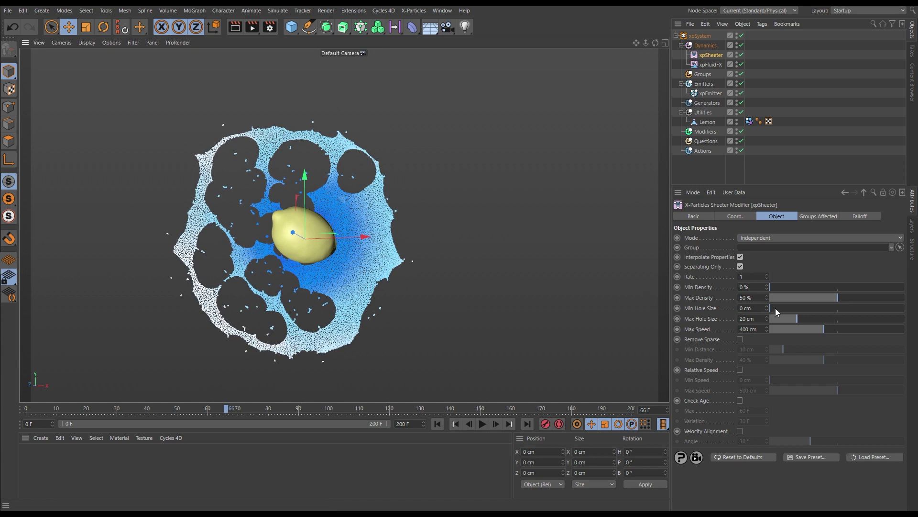
# Set the xpSheeter's Max Density to 68%, replay the simulation from the start to frame 45, and inspect the sheet from the opposite side.
pyautogui.moveTo(837, 298); pyautogui.dragTo(861, 298)
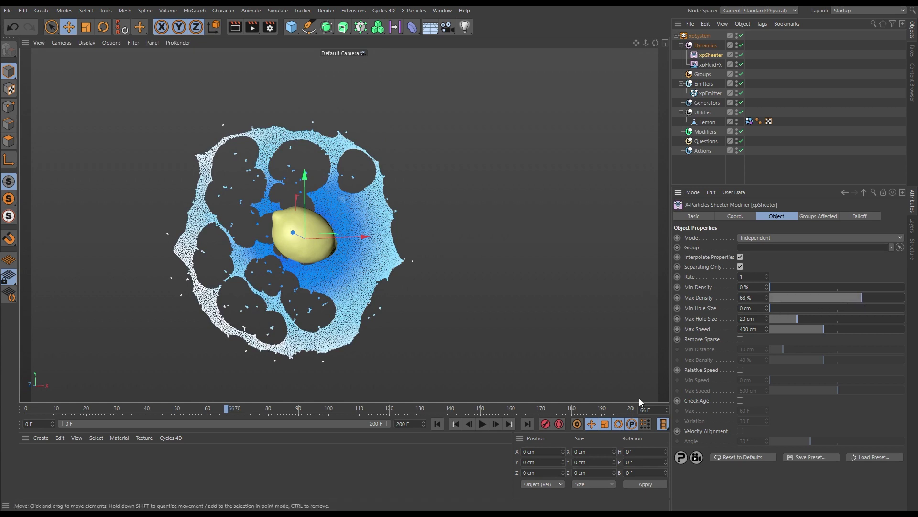
pyautogui.click(437, 423)
pyautogui.click(482, 424)
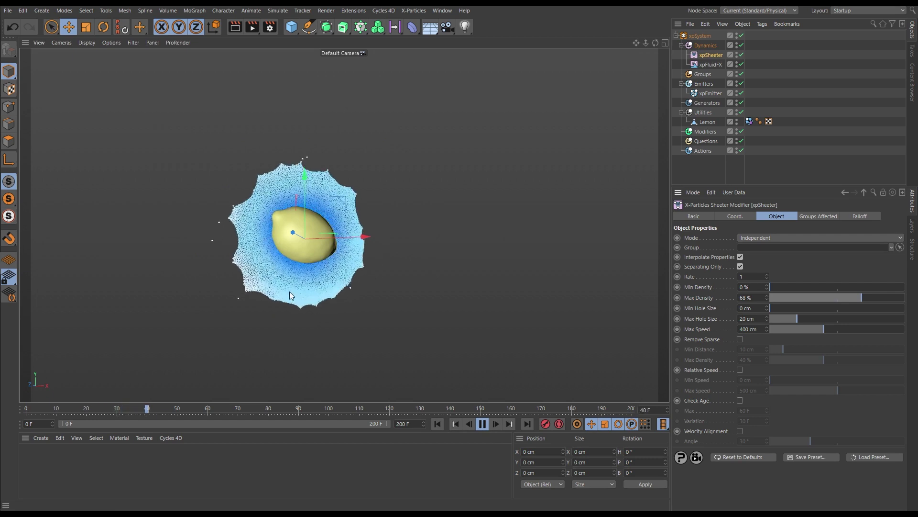
pyautogui.click(488, 425)
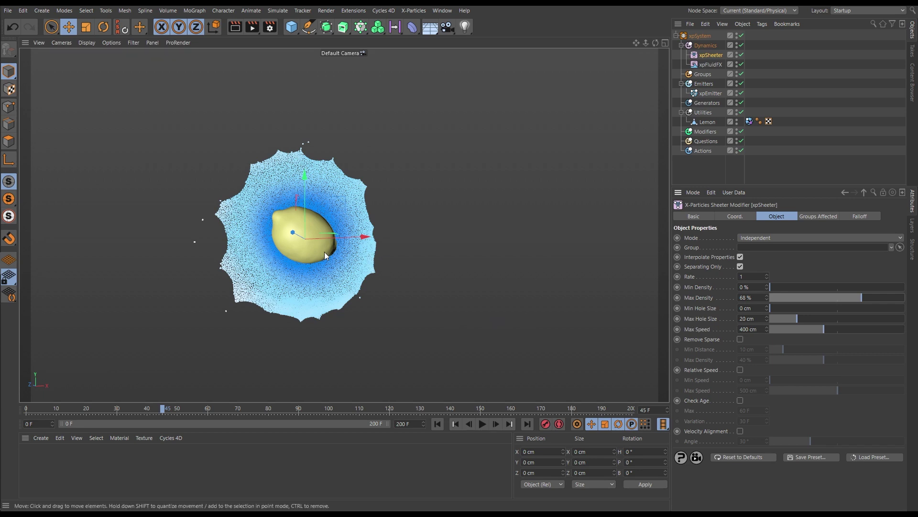
pyautogui.keyDown('alt'); pyautogui.moveTo(324, 252); pyautogui.dragTo(518, 265); pyautogui.keyUp('alt')
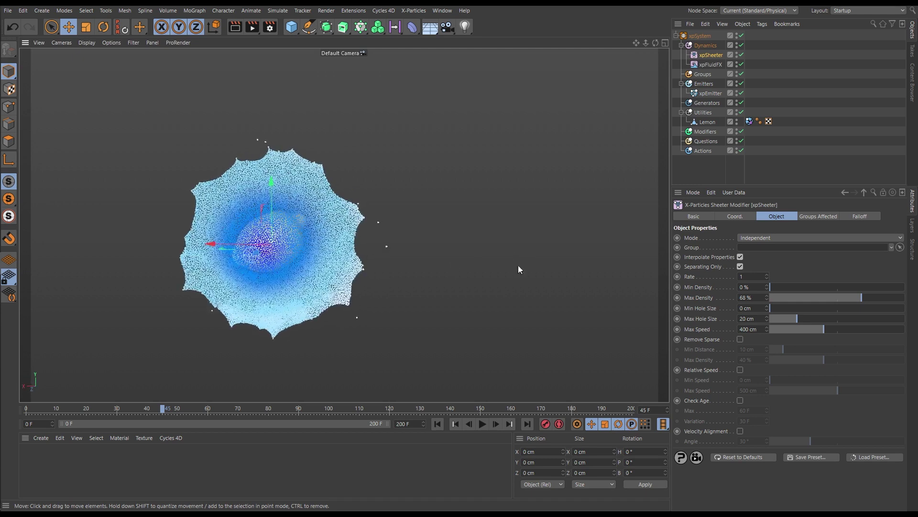
# Replay the simulation from frame 0 in a closer view of the emitter-facing side of the lemon, pausing at frame 50.
pyautogui.click(437, 424)
pyautogui.scroll(5, 291, 323)
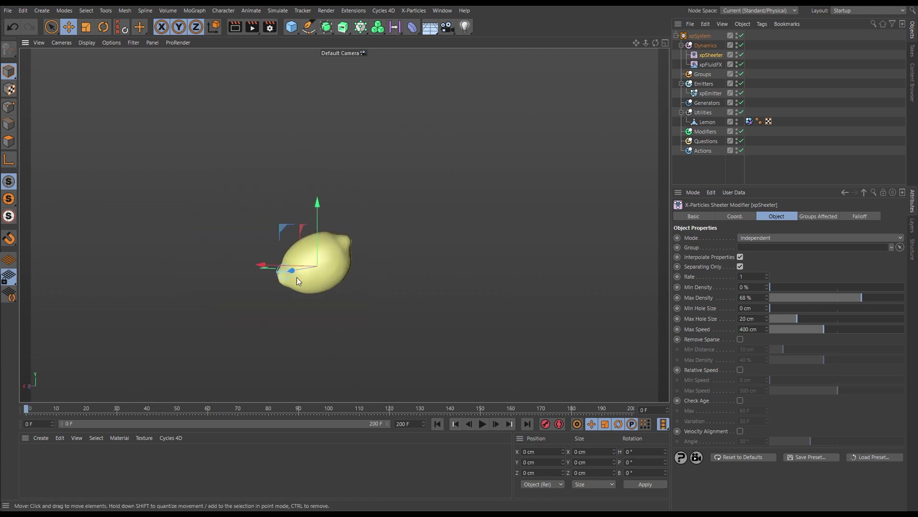
pyautogui.scroll(1, 295, 277)
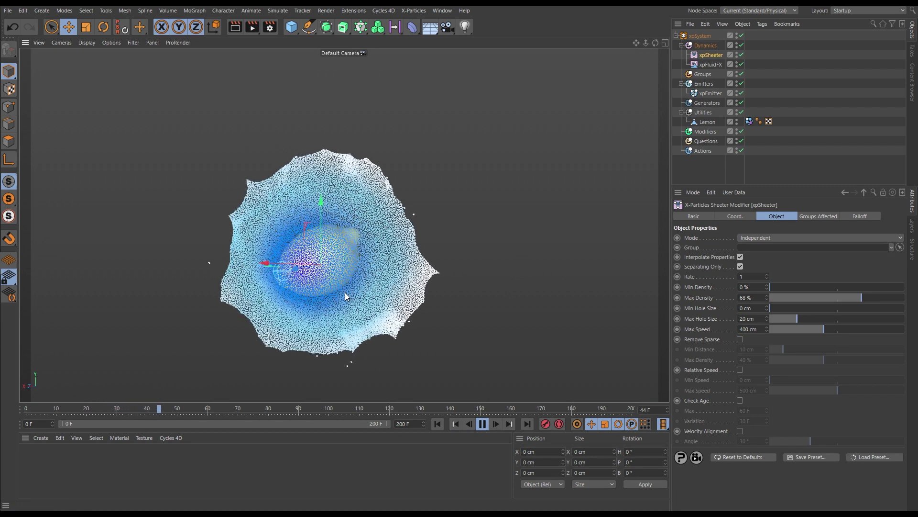
pyautogui.click(482, 424)
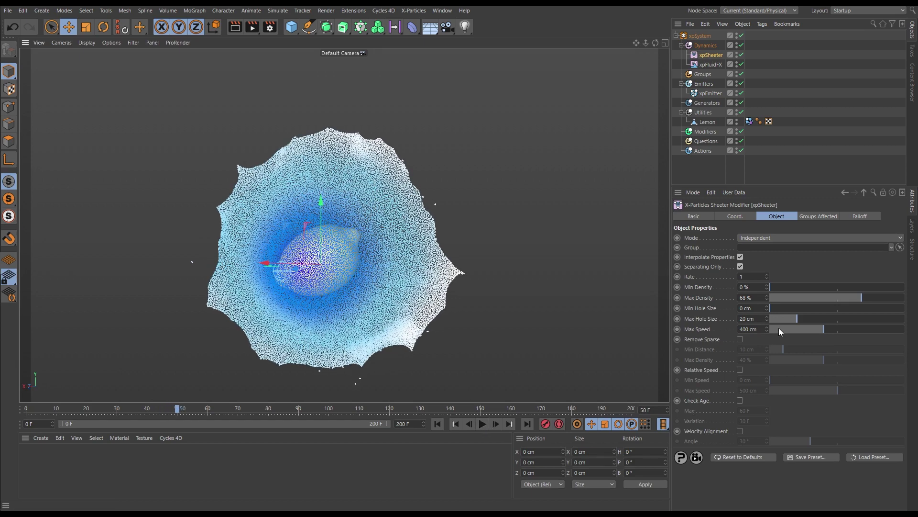
# Set the xpSheeter's Max Hole Size to 10 cm and replay the simulation from the start, pausing at frames 35 and 49.
pyautogui.click(794, 319)
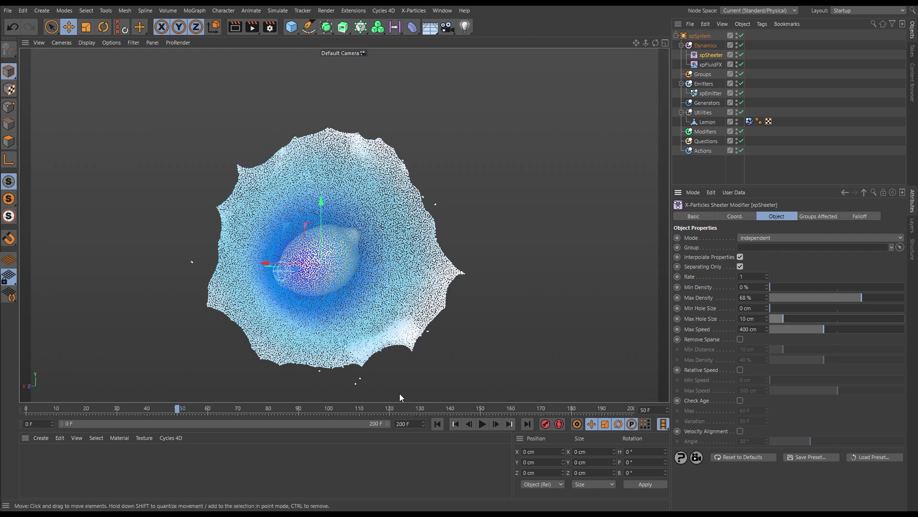
pyautogui.click(437, 424)
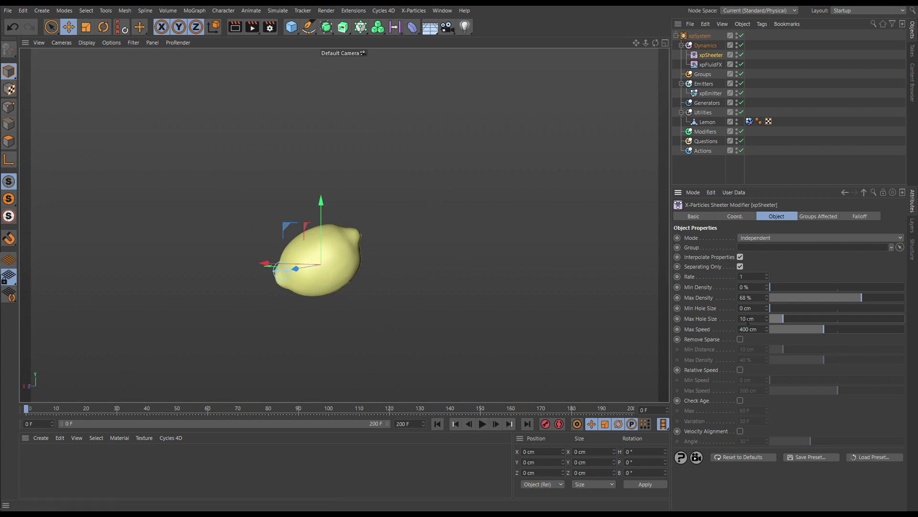
pyautogui.click(482, 424)
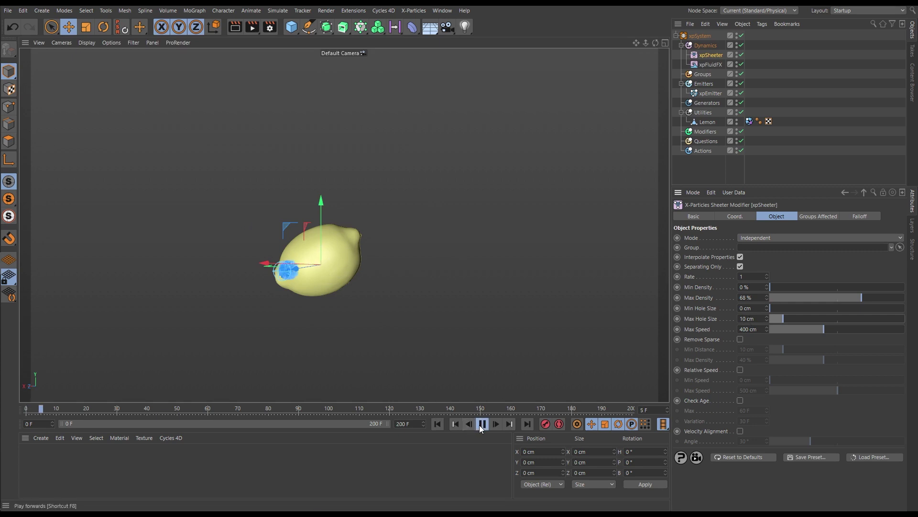
pyautogui.click(480, 426)
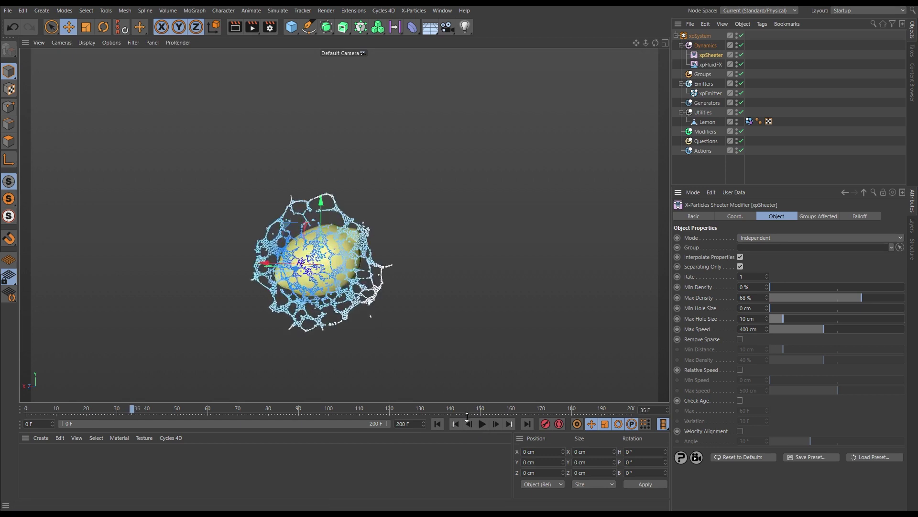
pyautogui.click(483, 423)
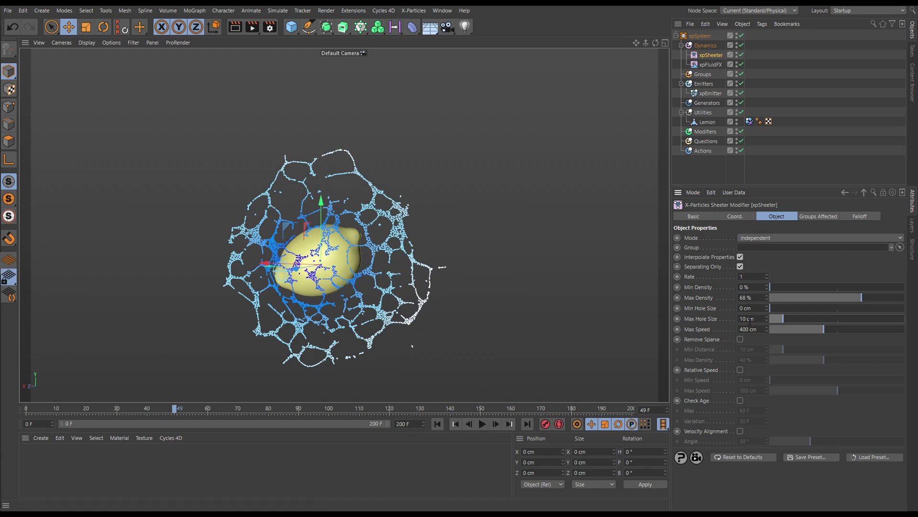
# Continue playback past frame 100 while examining the fluid strands from the other side, and restart the simulation in a wider view.
pyautogui.click(483, 424)
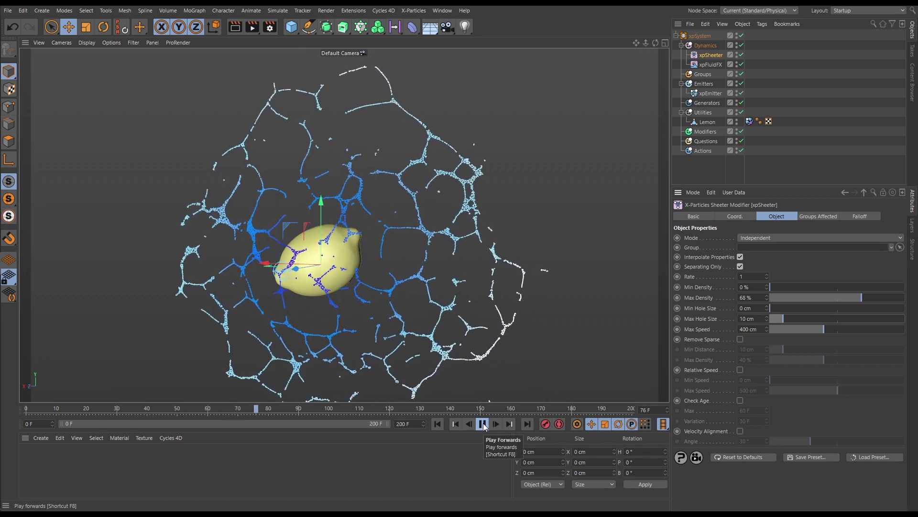
pyautogui.keyDown('alt'); pyautogui.moveTo(329, 273); pyautogui.dragTo(245, 265); pyautogui.keyUp('alt')
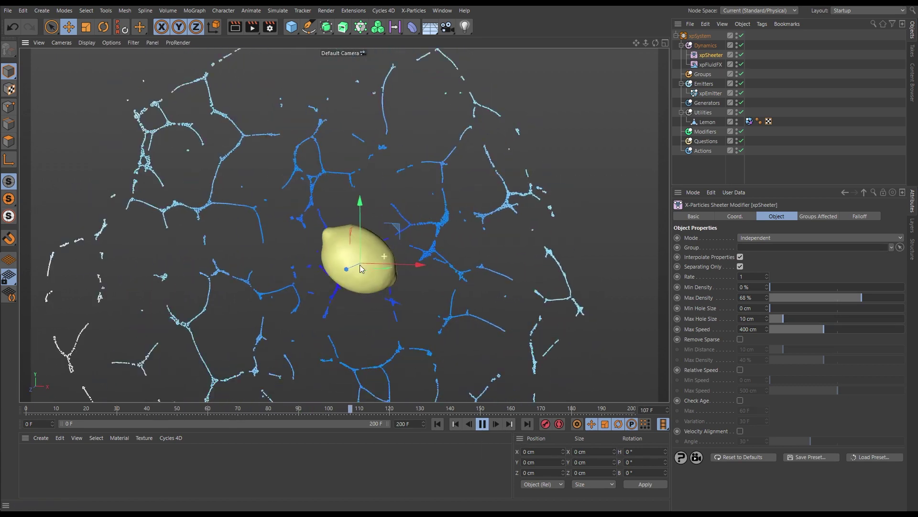
pyautogui.scroll(-5, 245, 265)
pyautogui.click(438, 423)
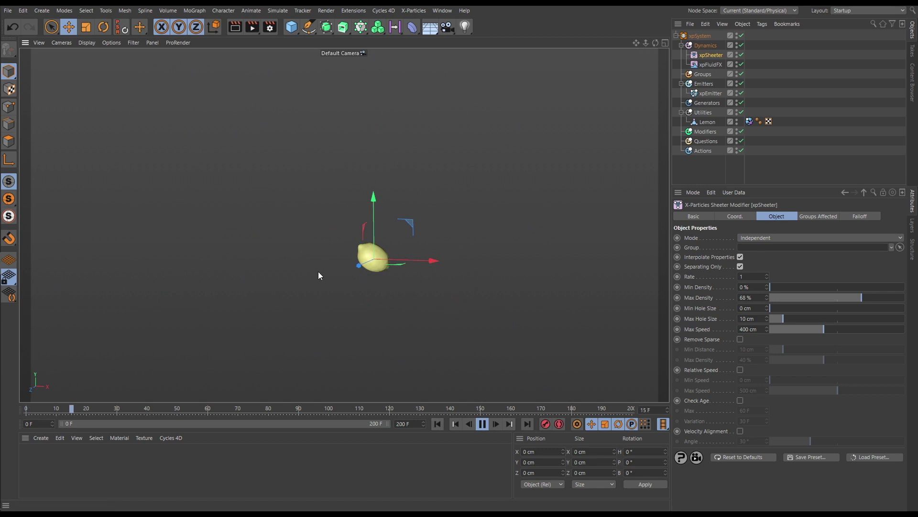
pyautogui.click(483, 425)
# Set the xpSheeter's Max Hole Size to 15 cm and replay the simulation from the start.
pyautogui.moveTo(785, 321); pyautogui.dragTo(792, 323)
pyautogui.click(437, 424)
pyautogui.click(483, 424)
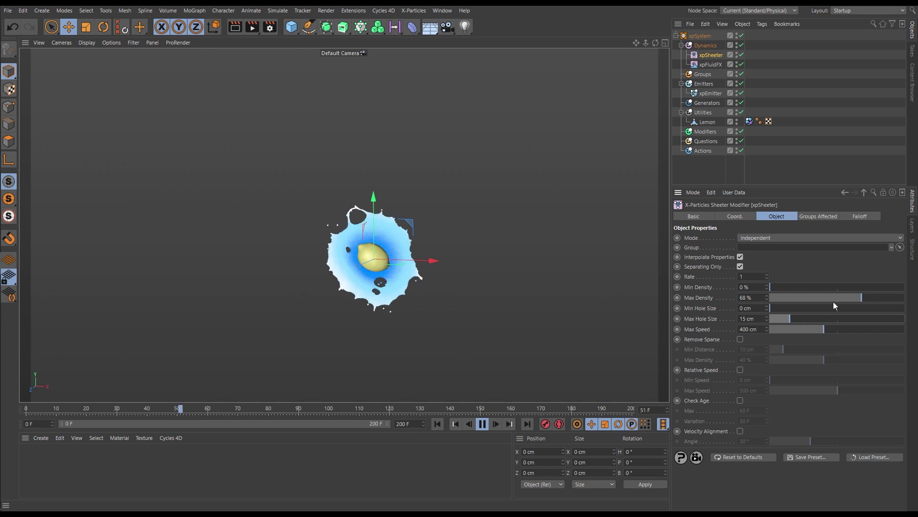
# Lower the xpSheeter's Max Density to 28% during playback, pause at frame 100, and inspect the sheet from an oblique angle.
pyautogui.click(856, 300)
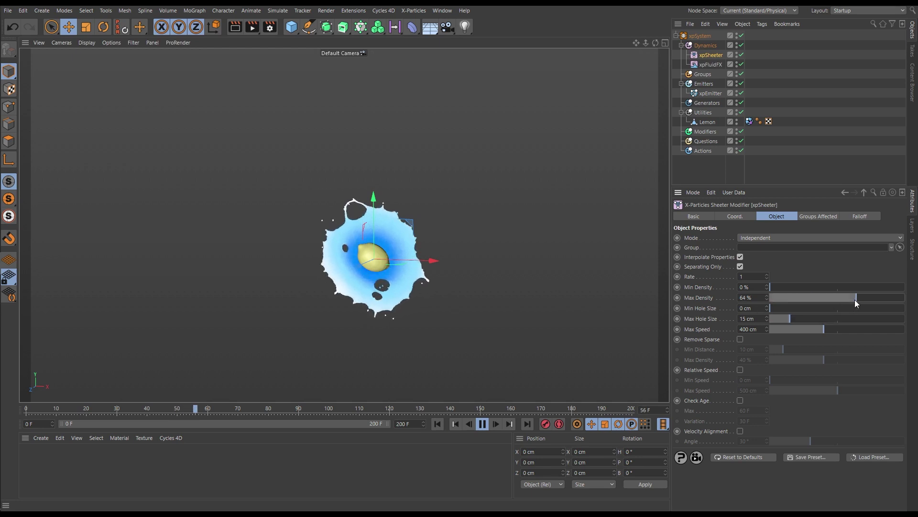
pyautogui.moveTo(843, 302); pyautogui.dragTo(810, 307)
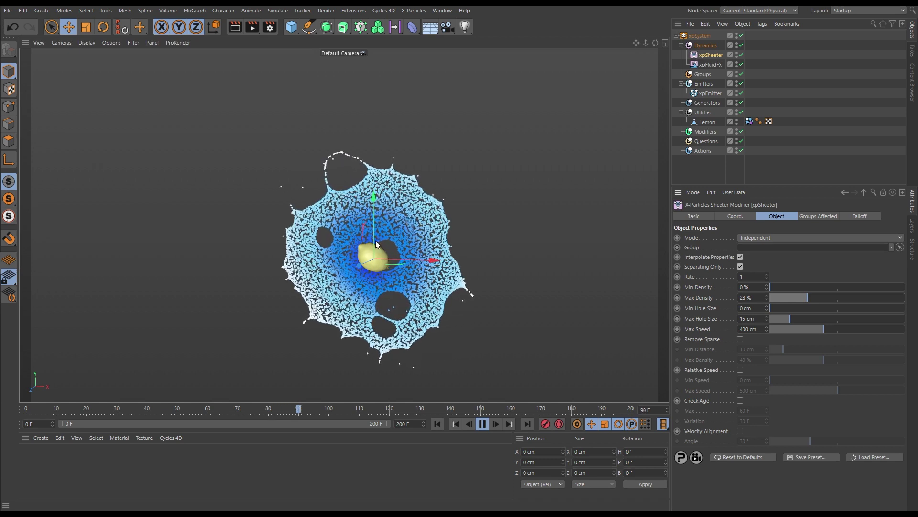
pyautogui.click(481, 422)
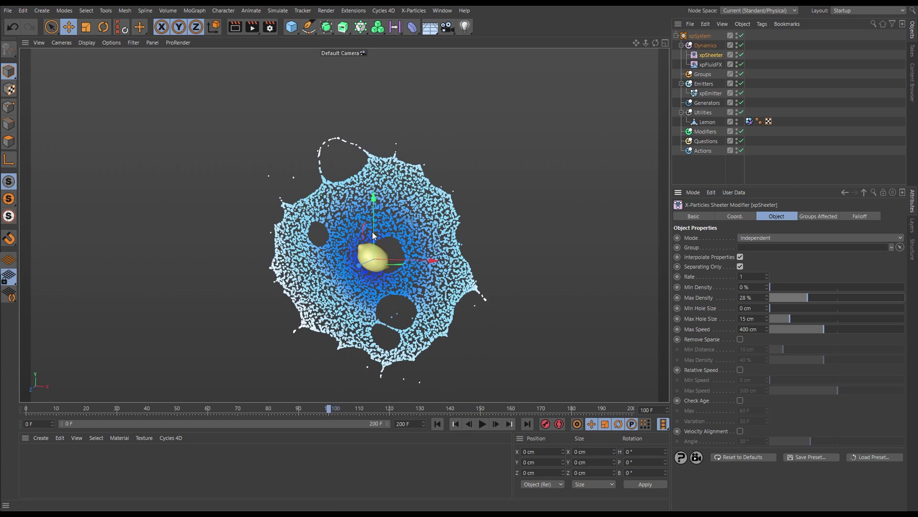
pyautogui.keyDown('alt'); pyautogui.moveTo(373, 234); pyautogui.dragTo(403, 271); pyautogui.keyUp('alt')
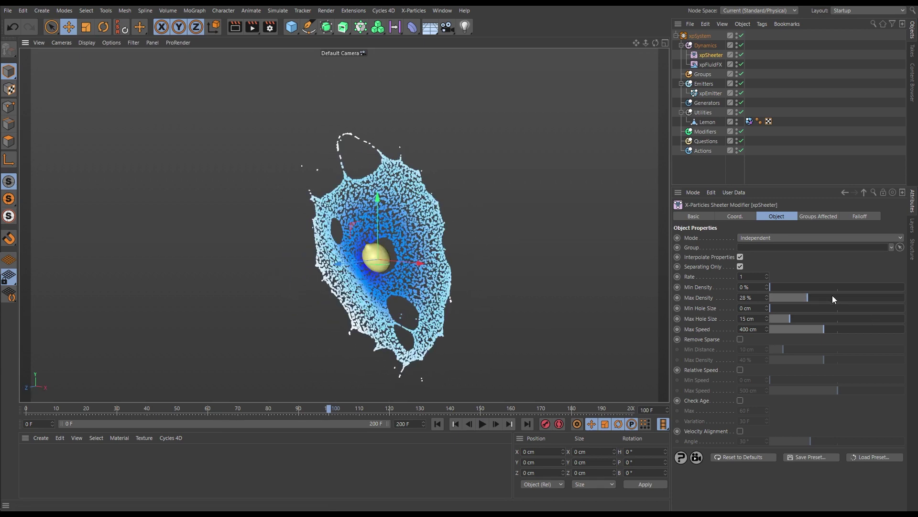
# Set the xpSheeter's Max Density to 63% and Max Hole Size to 12 cm, replay to frame 55, and inspect the strands around the lemon.
pyautogui.moveTo(833, 297); pyautogui.dragTo(851, 299)
pyautogui.moveTo(797, 320); pyautogui.dragTo(790, 319)
pyautogui.click(437, 424)
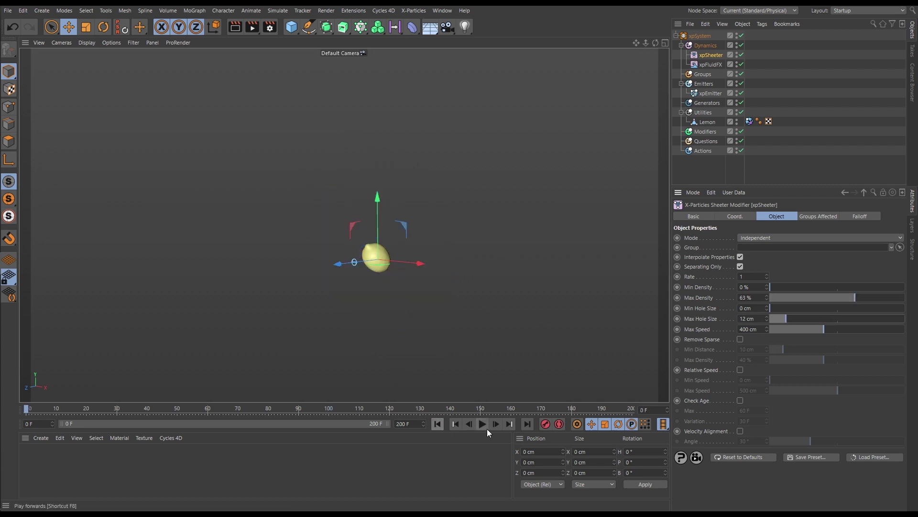
pyautogui.click(483, 424)
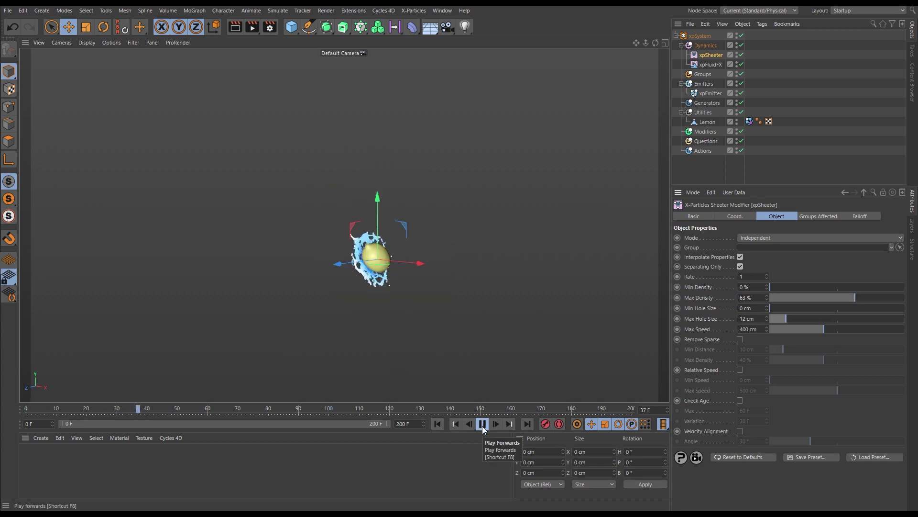
pyautogui.click(483, 424)
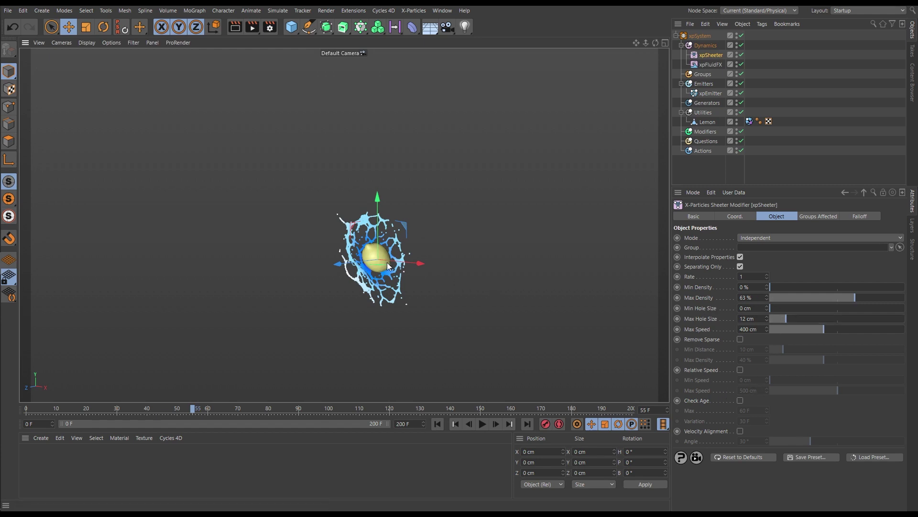
pyautogui.keyDown('alt'); pyautogui.moveTo(370, 260); pyautogui.dragTo(355, 267, button='middle'); pyautogui.keyUp('alt')
pyautogui.keyDown('alt'); pyautogui.moveTo(354, 267); pyautogui.dragTo(349, 268); pyautogui.keyUp('alt')
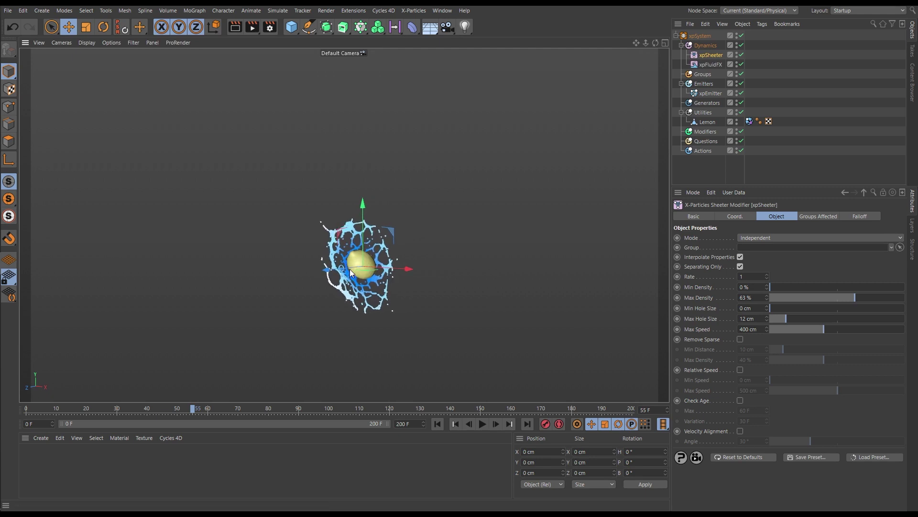
pyautogui.keyDown('alt'); pyautogui.moveTo(360, 268); pyautogui.dragTo(407, 269, button='right'); pyautogui.keyUp('alt')
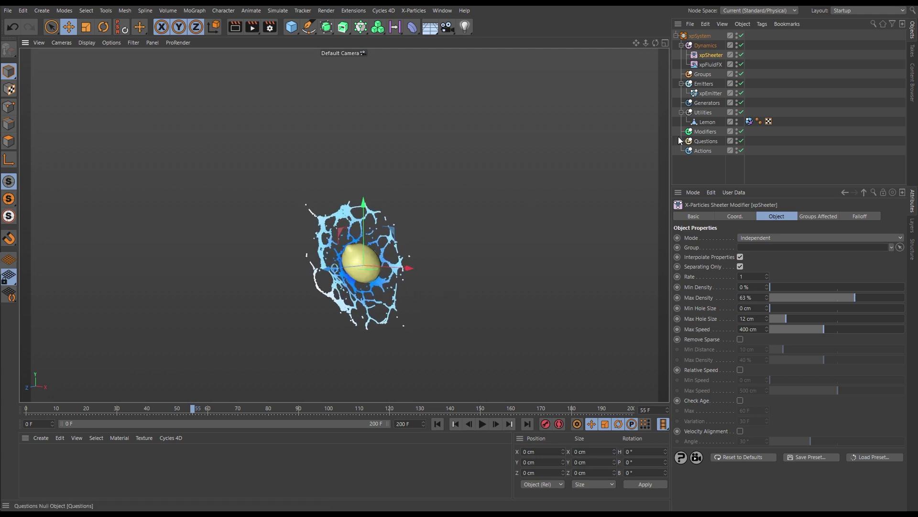
# Disable the xpSheeter and replay the simulation from the start, pausing at frame 53 to compare the unsheeted splash from the side.
pyautogui.click(740, 54)
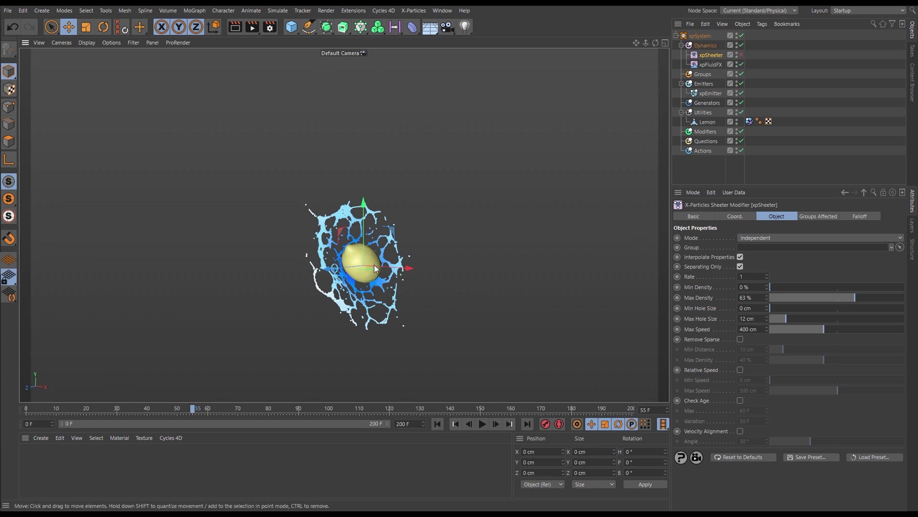
pyautogui.click(437, 424)
pyautogui.click(485, 424)
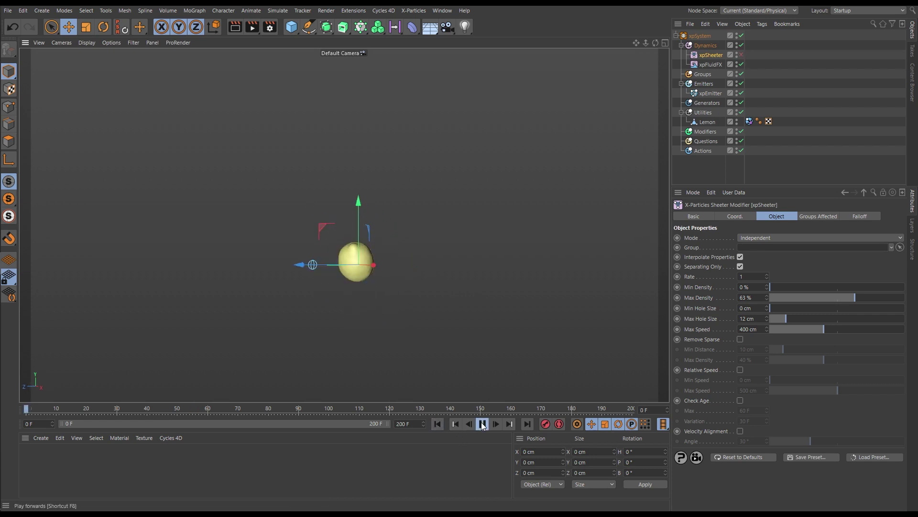
pyautogui.click(482, 424)
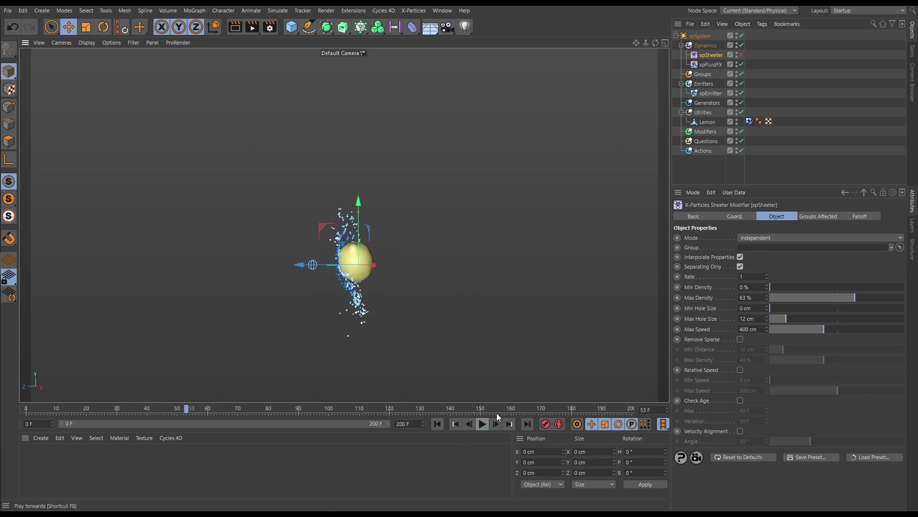
# Show the xpEmitter's emission settings, replay the simulation from the start to frame 40, and inspect the splash from a slight angle.
pyautogui.click(711, 93)
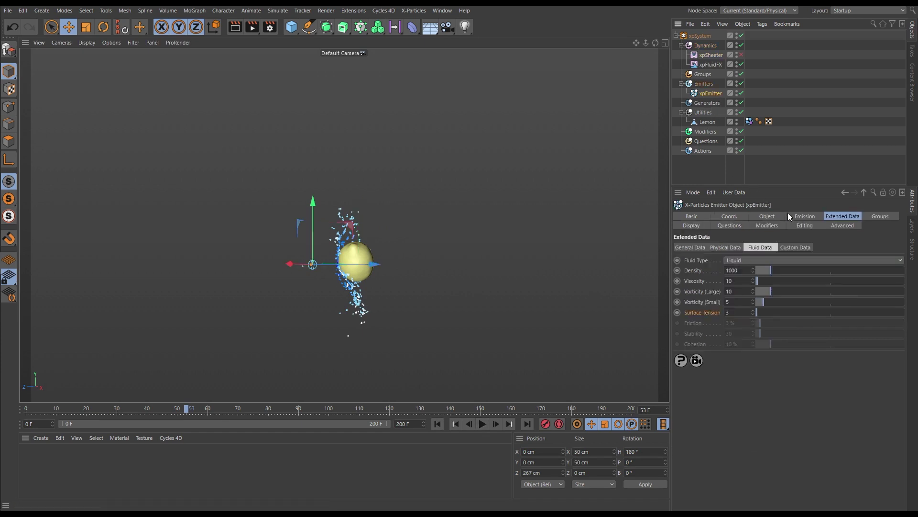
pyautogui.click(804, 216)
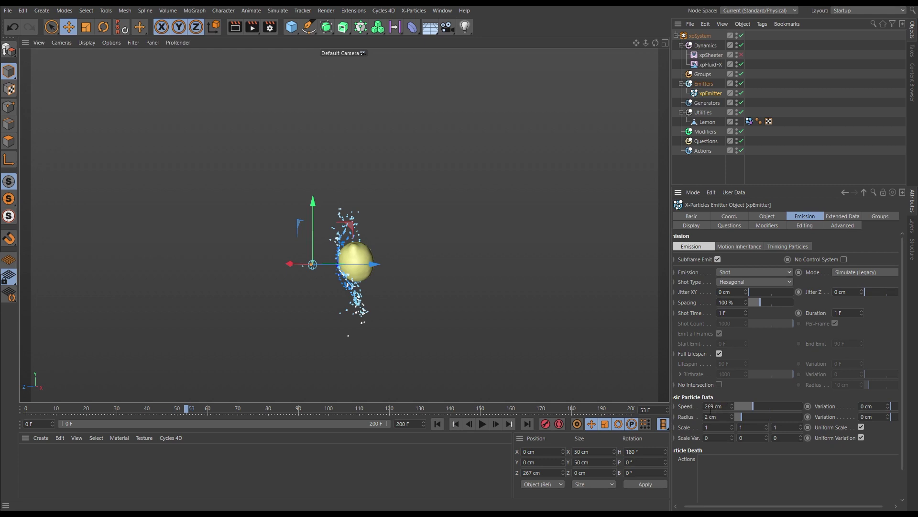
pyautogui.click(437, 423)
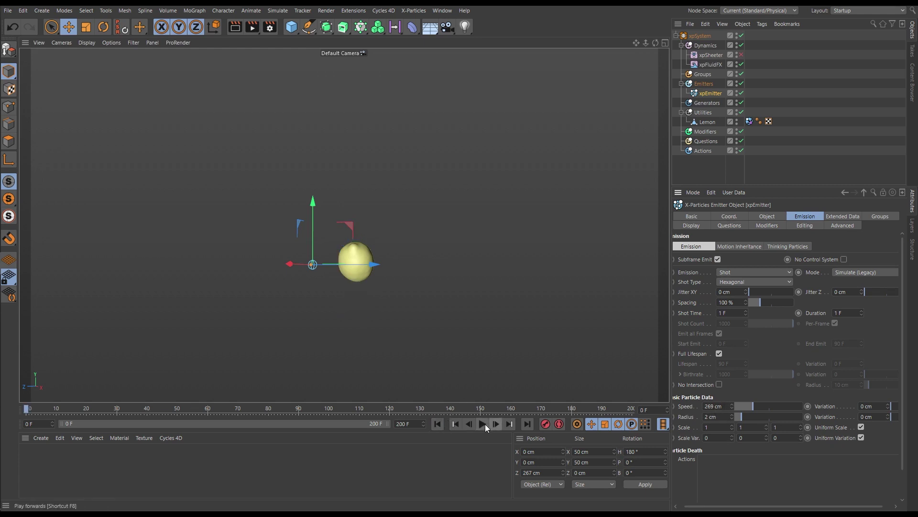
pyautogui.click(483, 424)
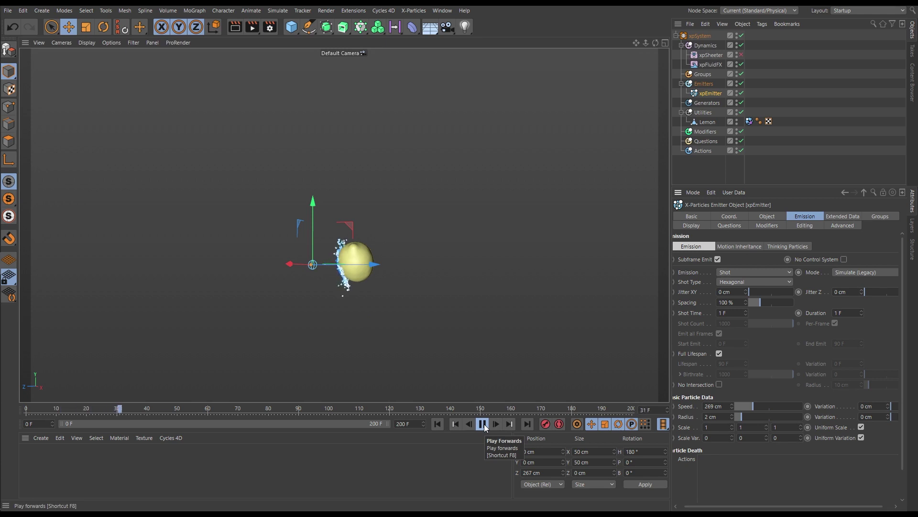
pyautogui.click(483, 424)
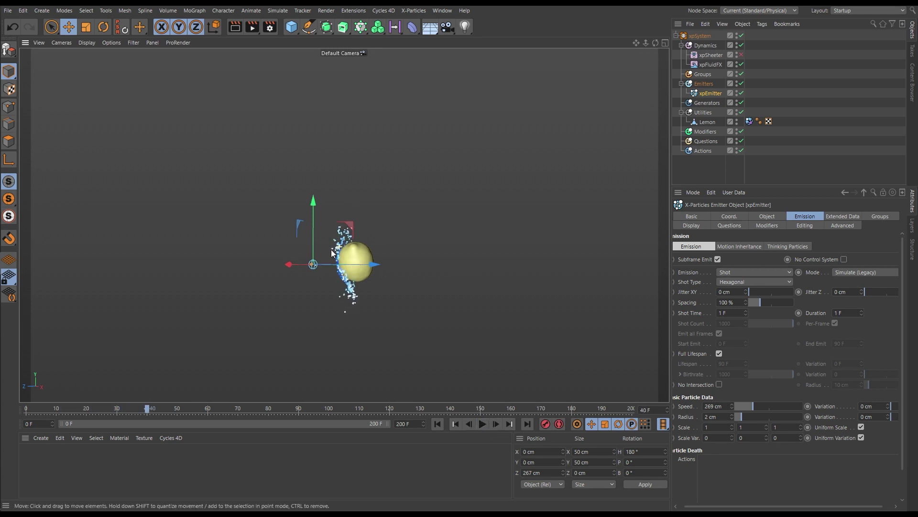
pyautogui.moveTo(332, 249)
pyautogui.keyDown('alt'); pyautogui.mouseDown()
pyautogui.moveTo(271, 266)
pyautogui.moveTo(288, 249)
pyautogui.moveTo(294, 259)
pyautogui.moveTo(314, 254)
pyautogui.mouseUp(); pyautogui.keyUp('alt')
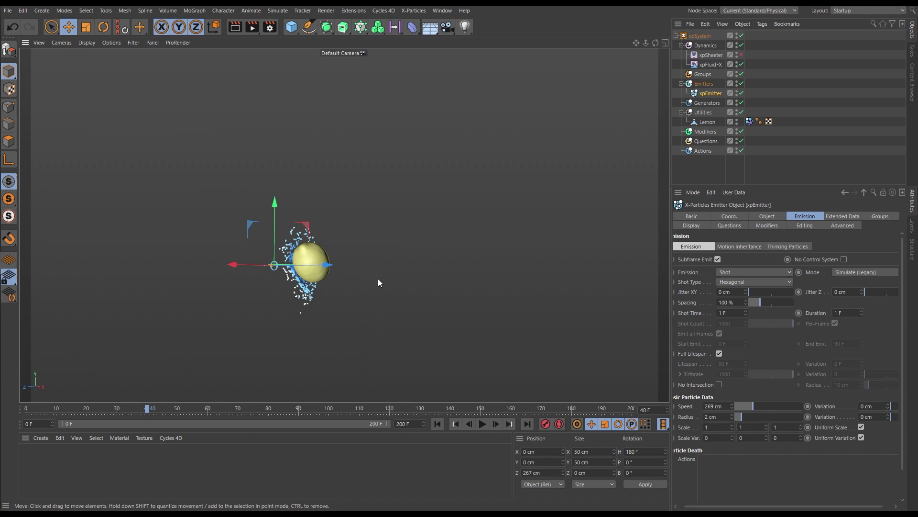
# Open the X-Particles Console beside the attributes and load the xpEmitter's particle data into it.
pyautogui.click(413, 11)
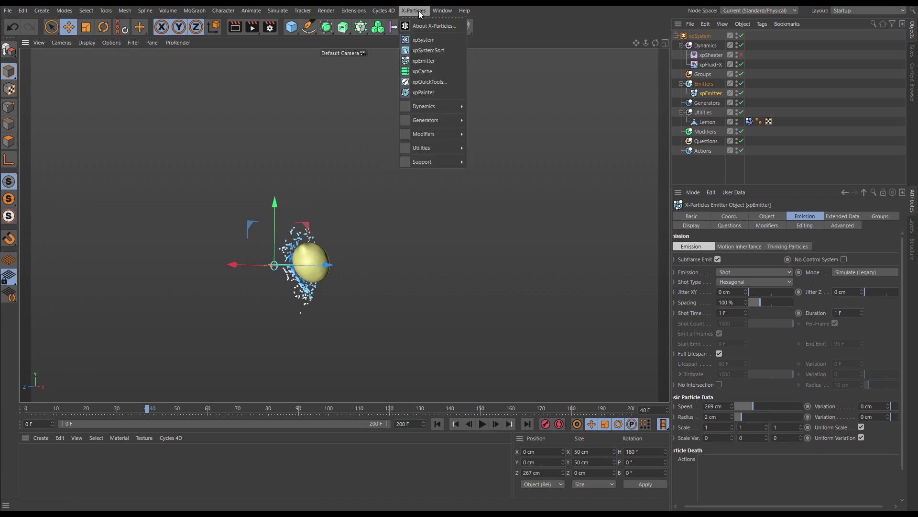
pyautogui.moveTo(423, 148)
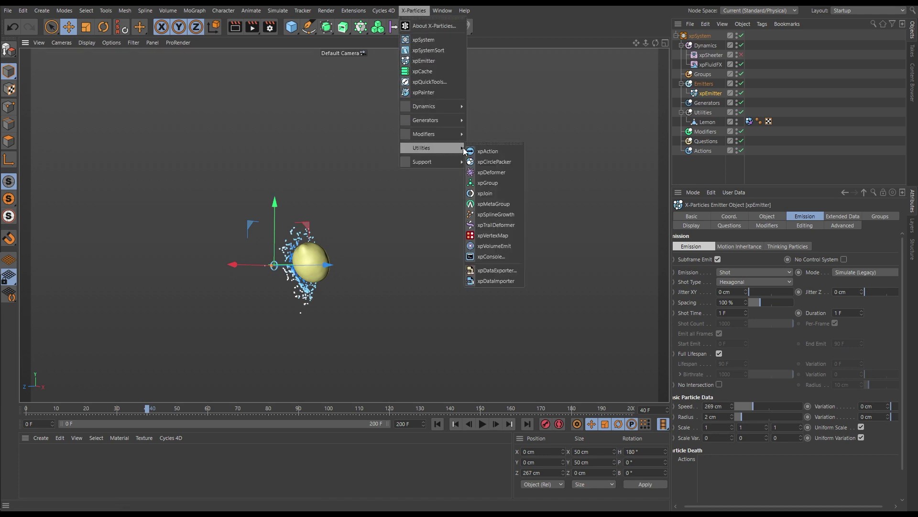
pyautogui.click(491, 255)
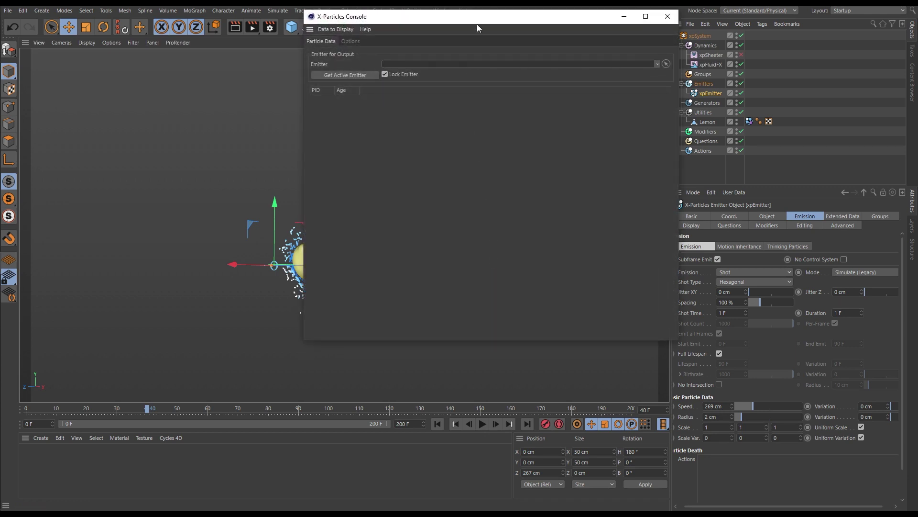
pyautogui.moveTo(477, 25); pyautogui.dragTo(308, 65)
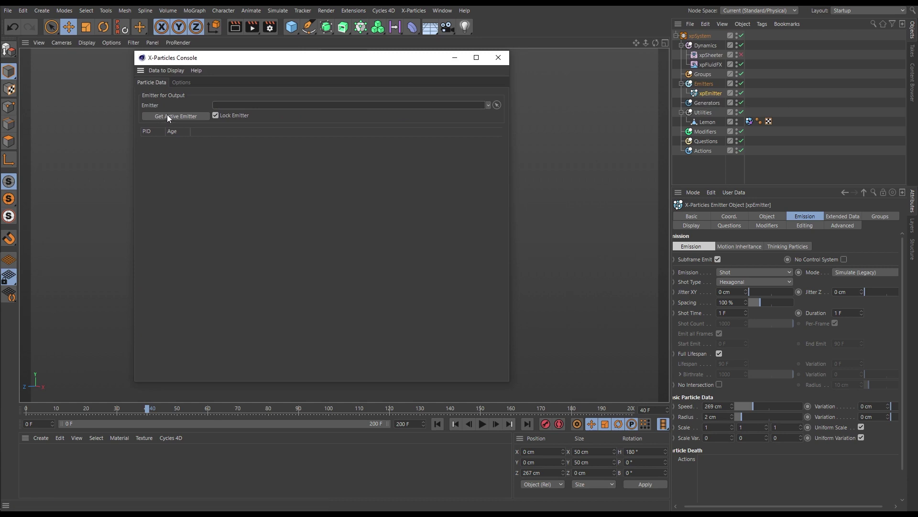
pyautogui.click(181, 117)
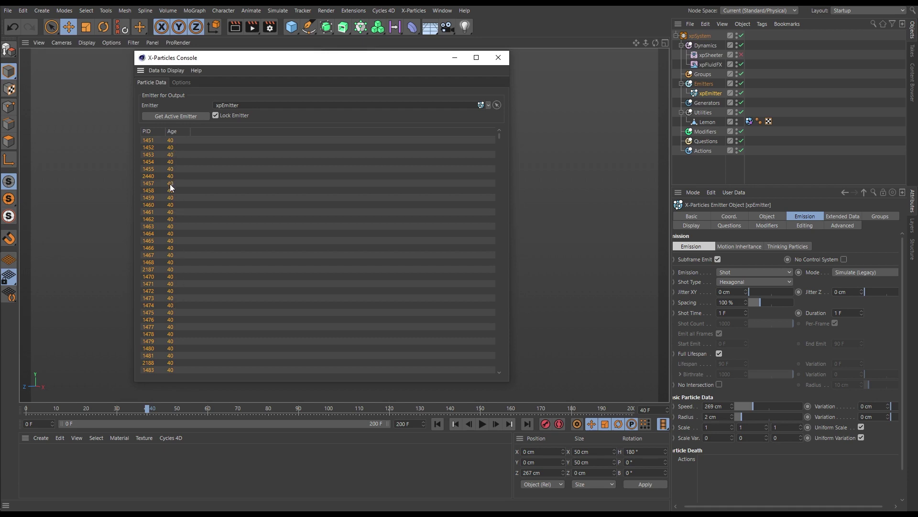
# Add Speed to the console's displayed particle data and check the minimum and maximum particle speeds.
pyautogui.click(165, 71)
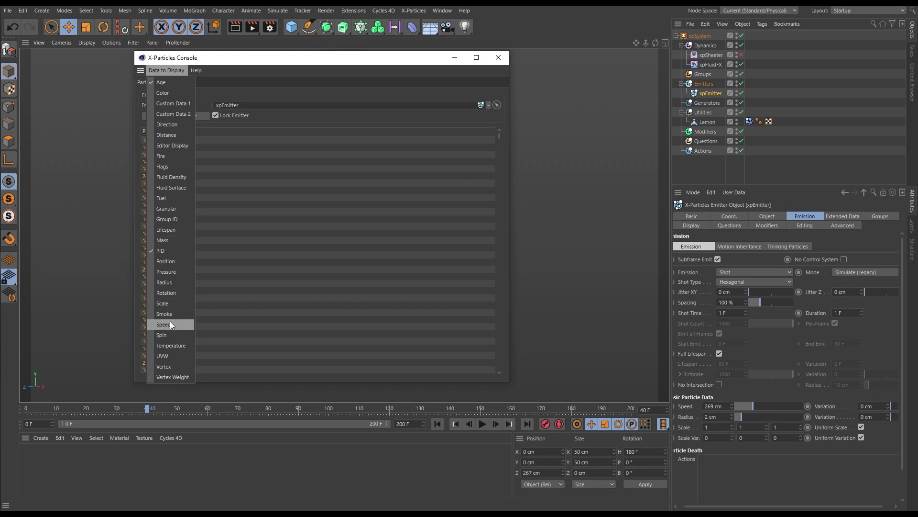
pyautogui.click(163, 325)
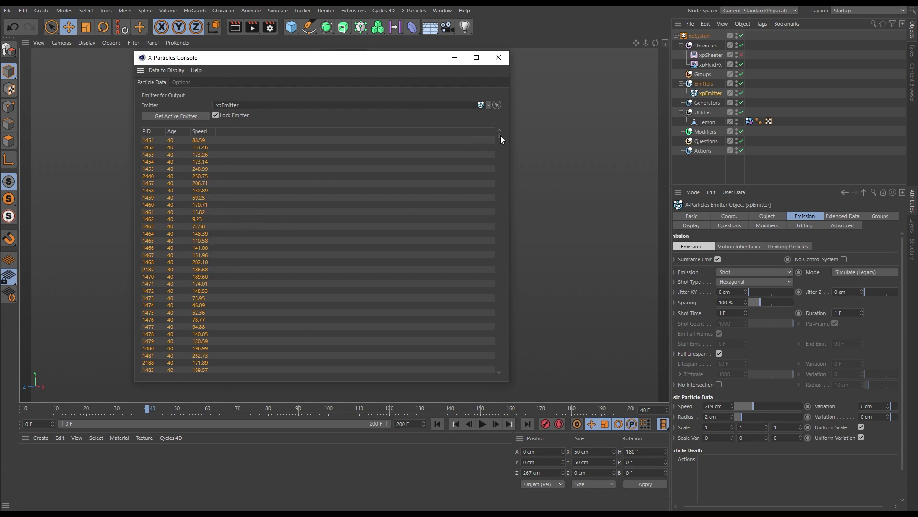
pyautogui.moveTo(500, 136); pyautogui.dragTo(482, 129)
pyautogui.rightClick(205, 146)
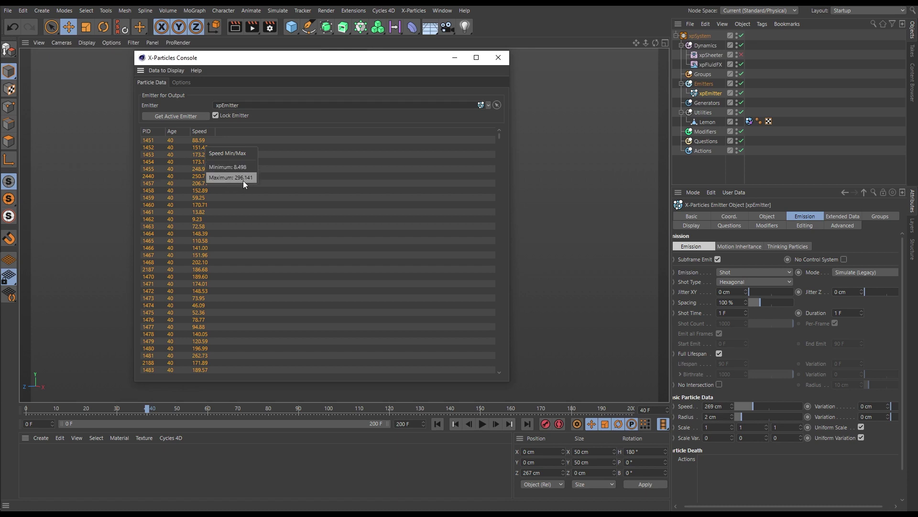
pyautogui.click(281, 212)
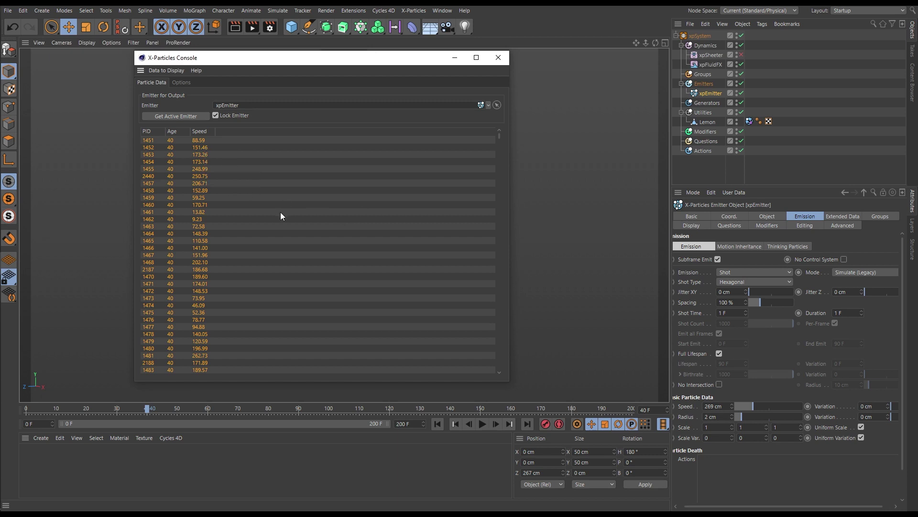
# Re-enable the xpSheeter, set its Max Speed to 100 cm, and close the particle console.
pyautogui.click(709, 56)
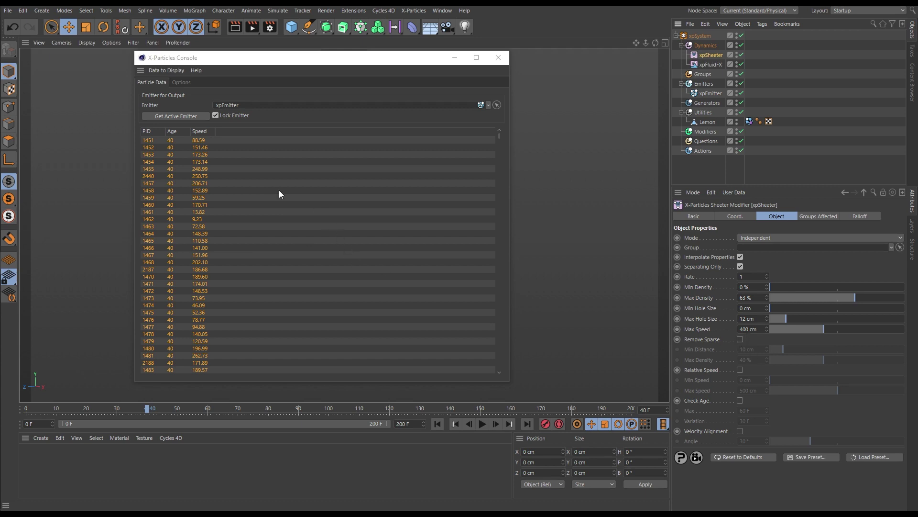
pyautogui.moveTo(202, 173)
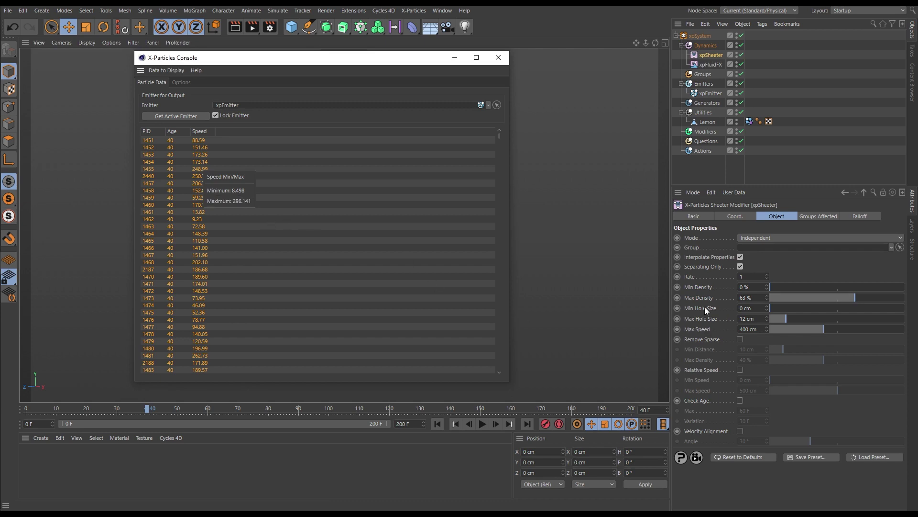
pyautogui.doubleClick(758, 329)
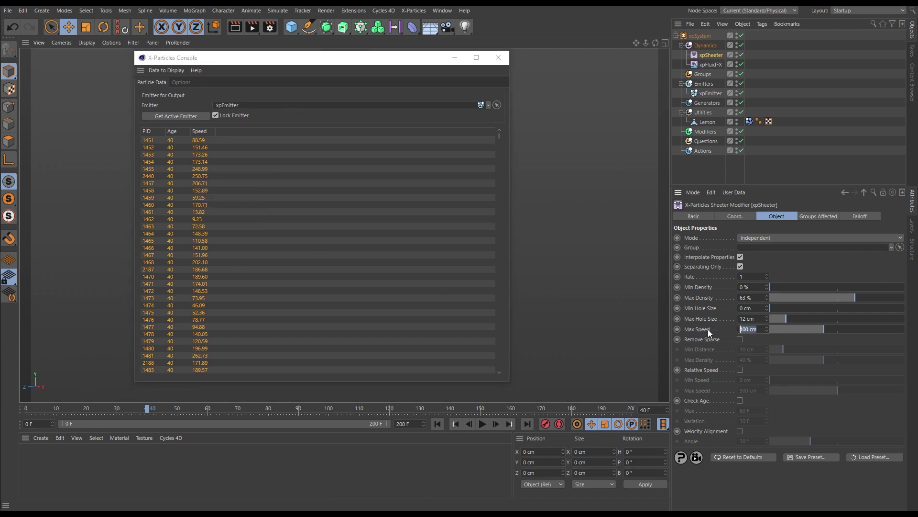
pyautogui.write('100')
pyautogui.press('Return')
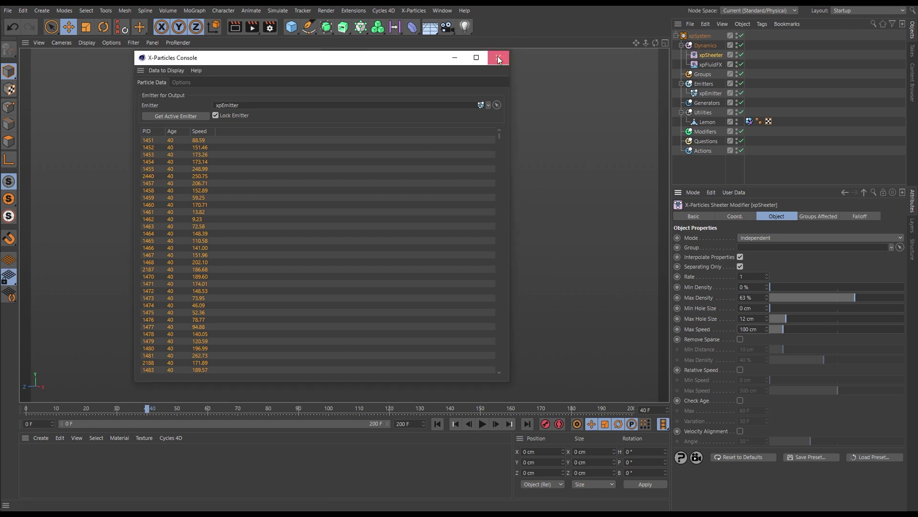
pyautogui.click(498, 57)
# Replay the sheeted simulation from the start, orbit around the splash, and pause at frame 77.
pyautogui.click(437, 424)
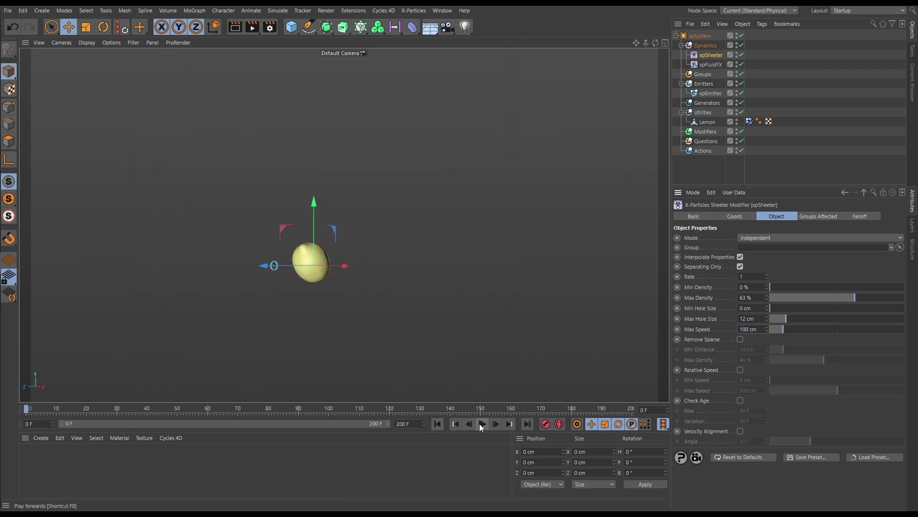
pyautogui.click(482, 424)
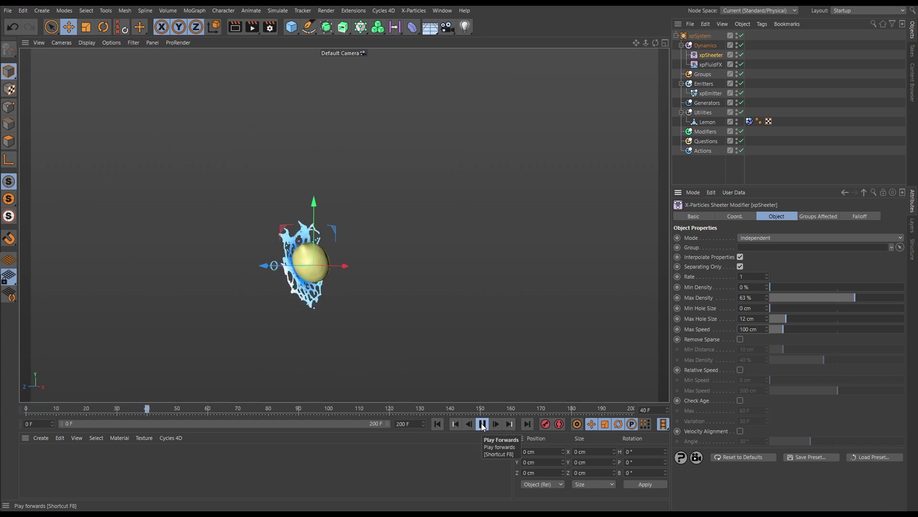
pyautogui.click(482, 424)
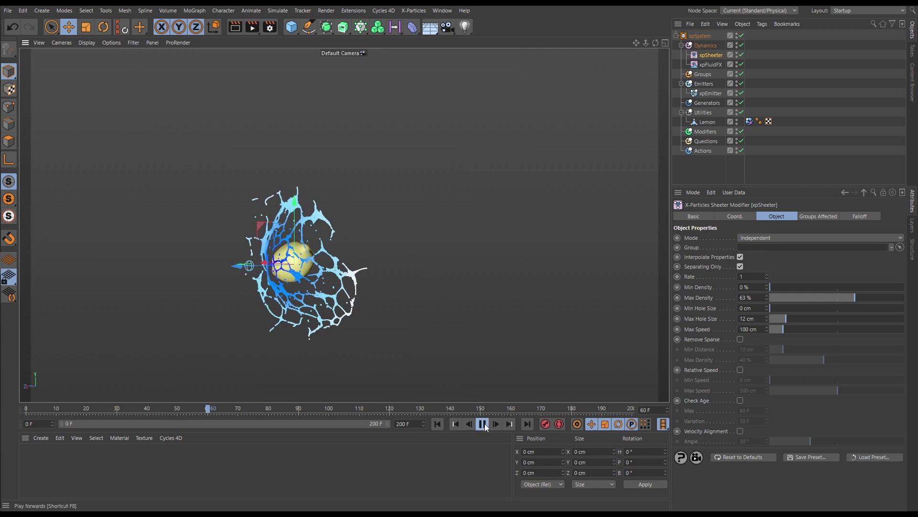
pyautogui.click(483, 423)
pyautogui.click(483, 424)
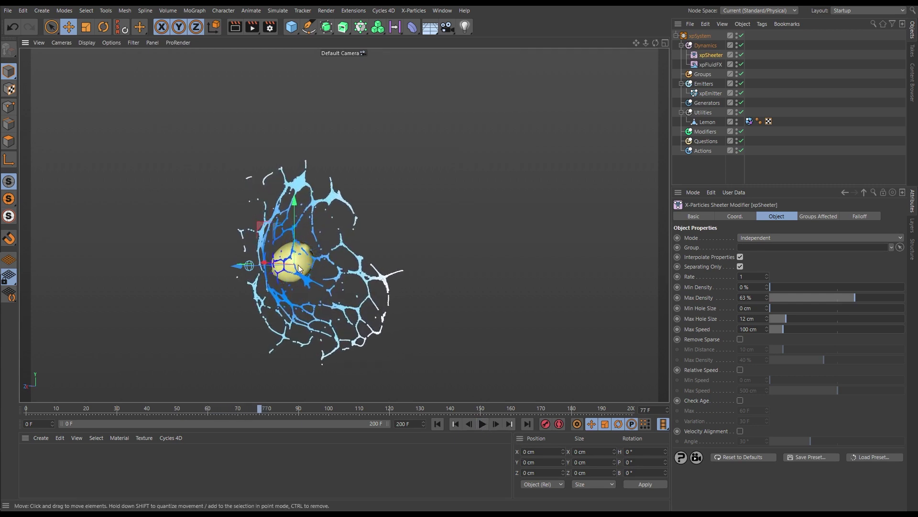
# Set the xpSheeter's Max Speed to 20 cm, replay from the start to frame 111, and inspect the splash.
pyautogui.moveTo(759, 329); pyautogui.dragTo(716, 342)
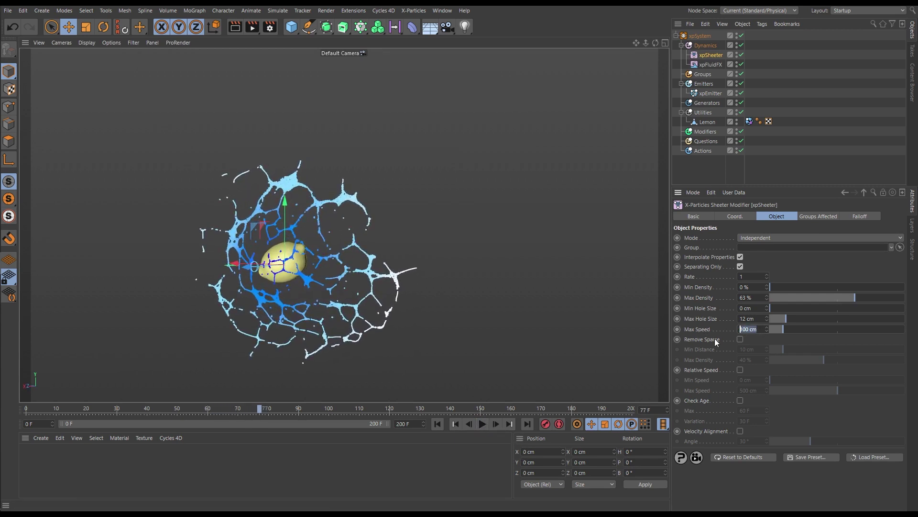
pyautogui.write('20')
pyautogui.press('Return')
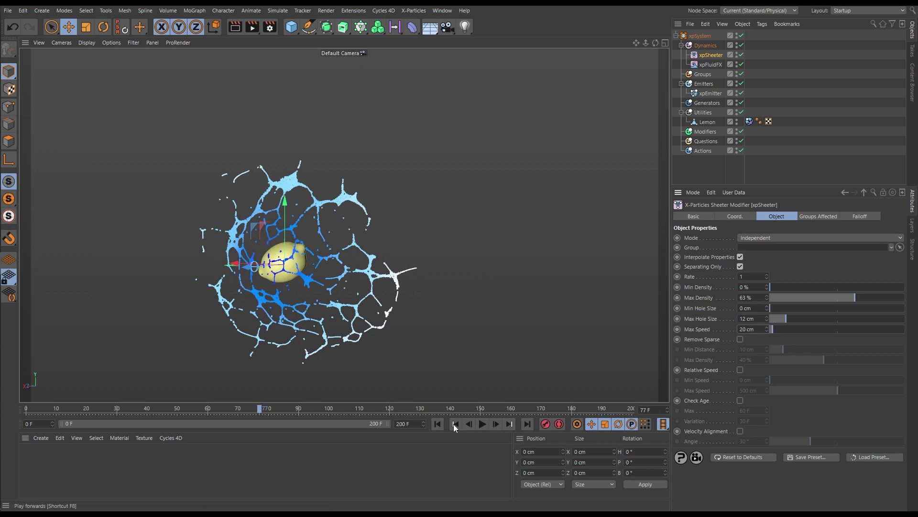
pyautogui.click(438, 424)
pyautogui.click(482, 423)
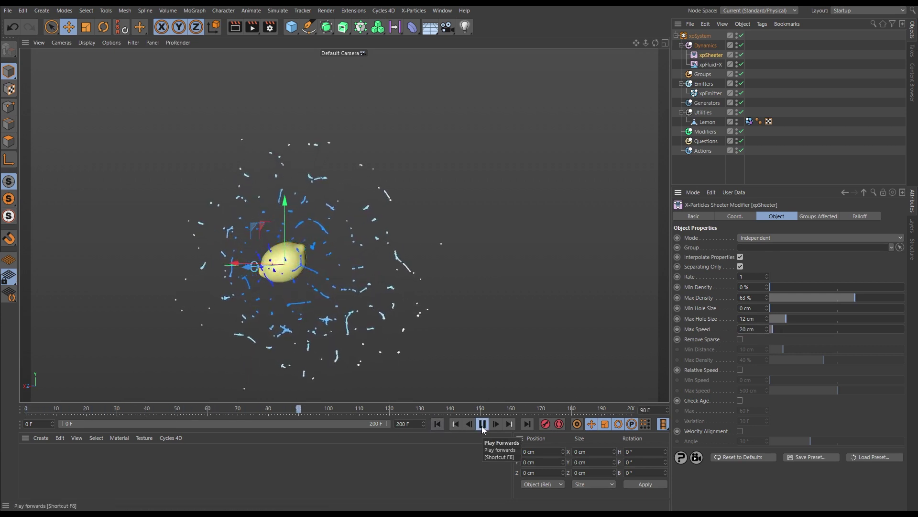
pyautogui.click(482, 424)
pyautogui.keyDown('alt'); pyautogui.moveTo(305, 286); pyautogui.dragTo(520, 312); pyautogui.keyUp('alt')
# Raise the xpSheeter's Max Speed to 83 cm, replay from the start to frame 74, and inspect the sheet from several angles.
pyautogui.moveTo(771, 329); pyautogui.dragTo(778, 329)
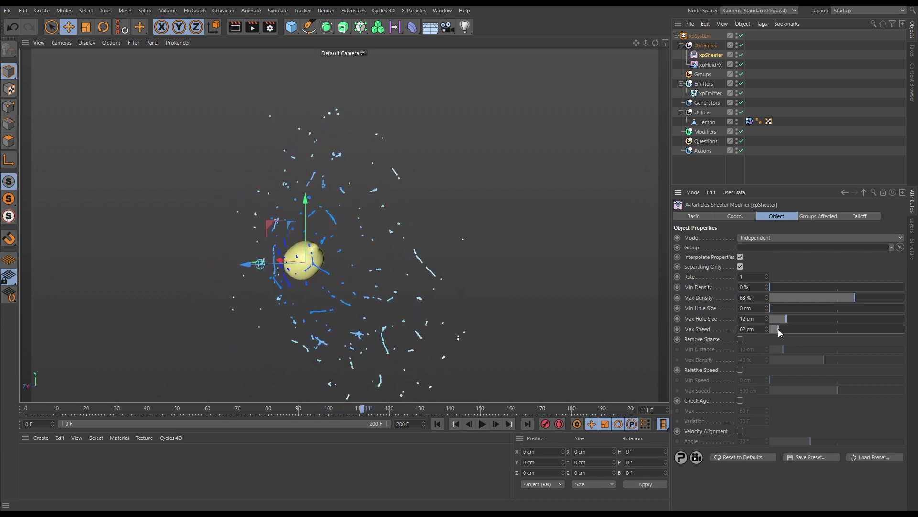
pyautogui.click(437, 423)
pyautogui.click(482, 424)
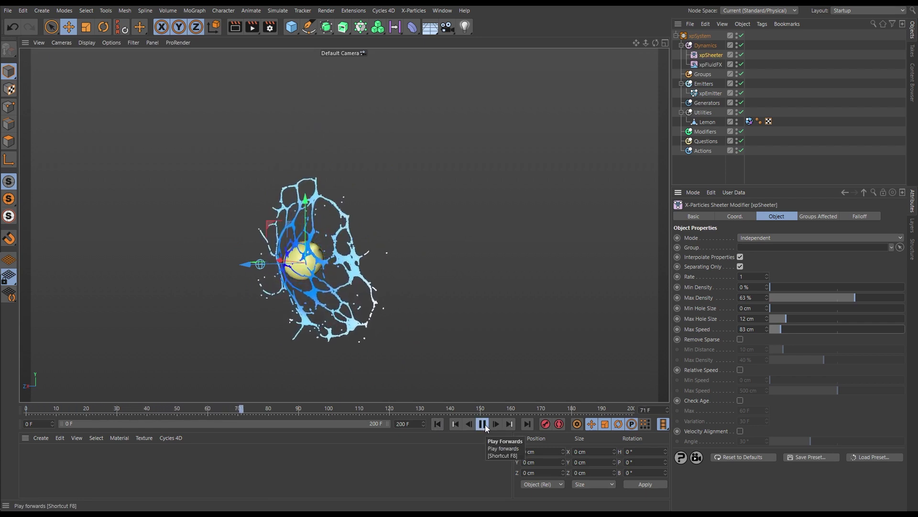
pyautogui.click(483, 424)
pyautogui.keyDown('alt'); pyautogui.moveTo(317, 277); pyautogui.dragTo(362, 181); pyautogui.keyUp('alt')
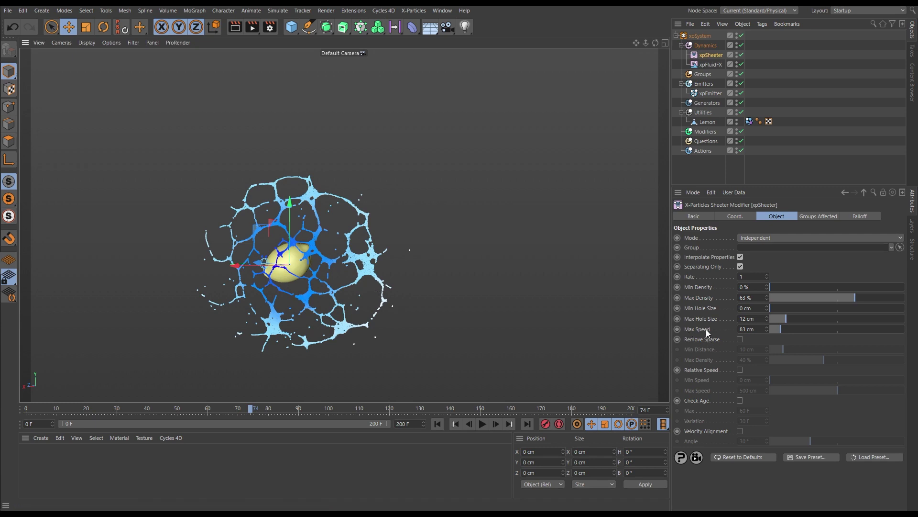
pyautogui.keyDown('alt'); pyautogui.moveTo(414, 338); pyautogui.dragTo(136, 265); pyautogui.keyUp('alt')
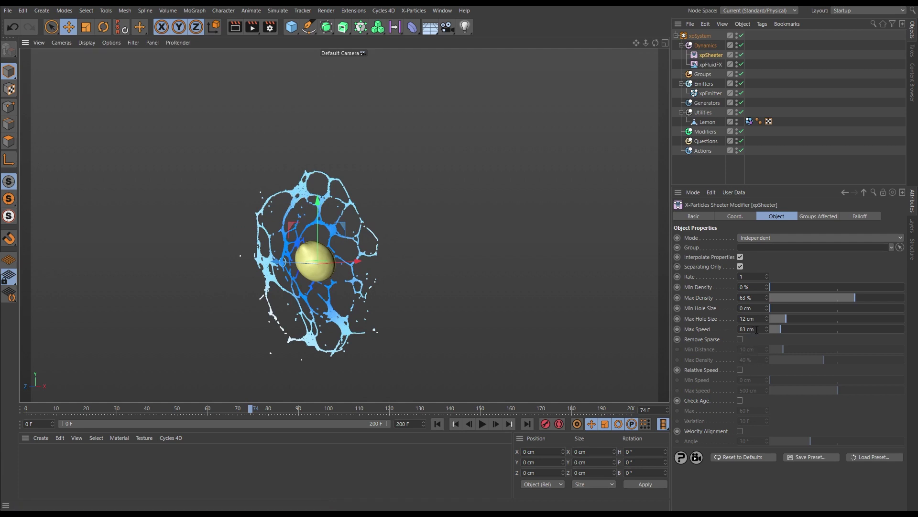
# Set the xpSheeter's Max Speed to 400 cm and replay the simulation from the start, pausing at frame 52.
pyautogui.moveTo(757, 330); pyautogui.dragTo(732, 332)
pyautogui.write('400')
pyautogui.press('Return')
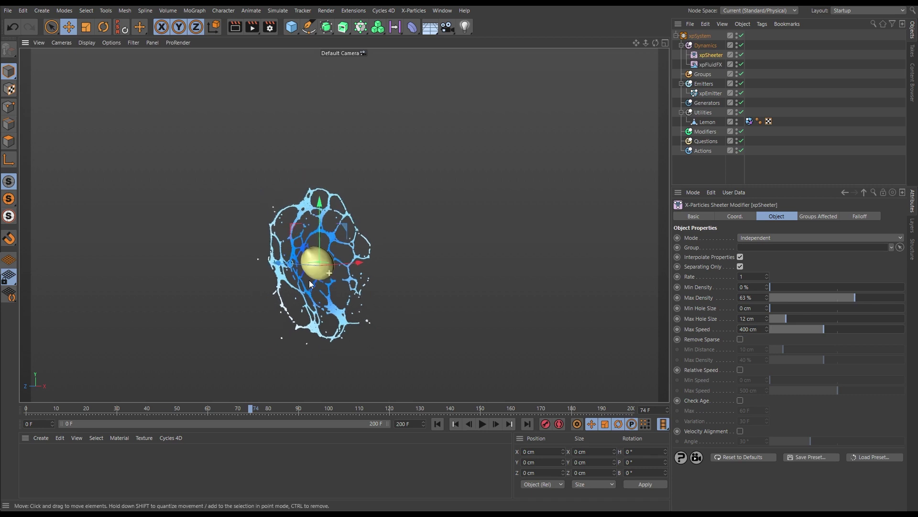
pyautogui.click(438, 423)
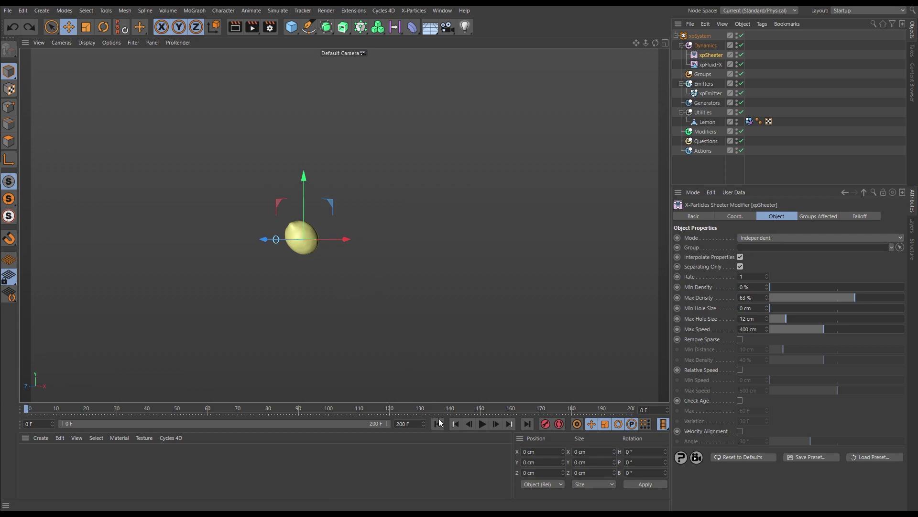
pyautogui.click(482, 425)
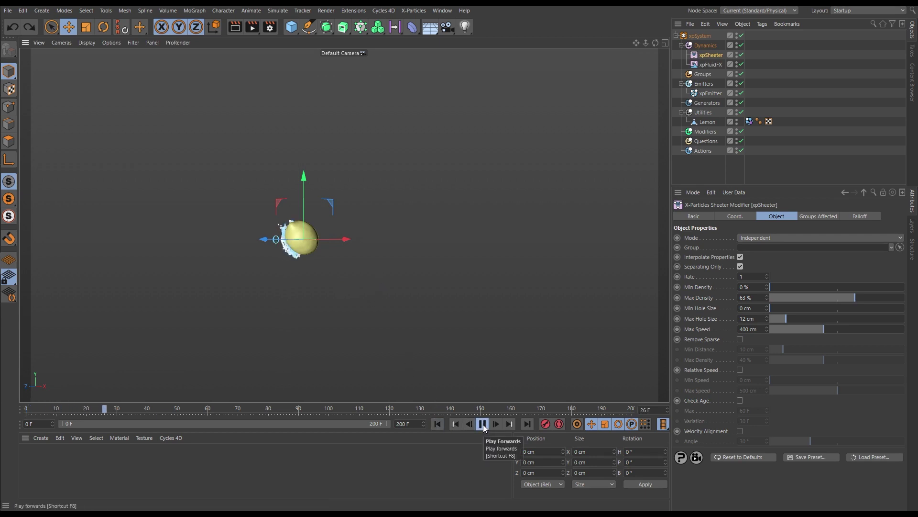
pyautogui.click(483, 426)
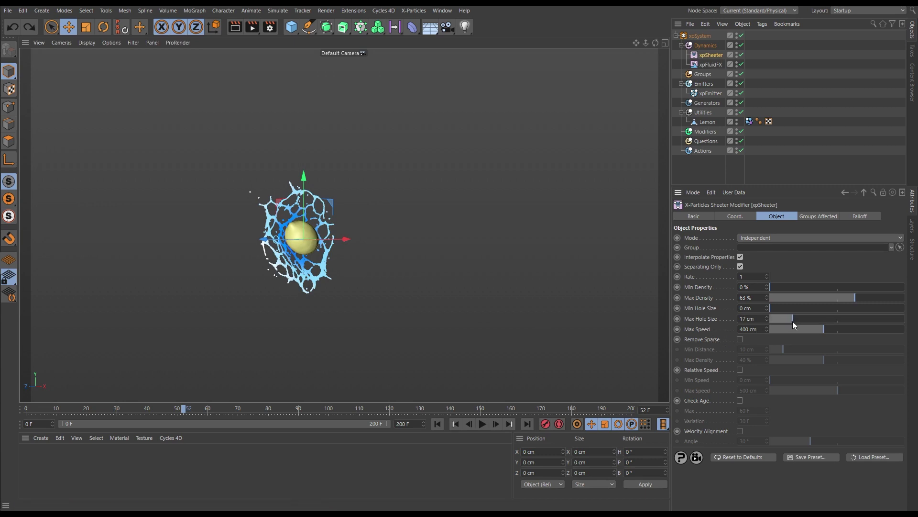
# Set the xpSheeter's Max Hole Size to 20 cm and replay the simulation from the start, pausing at frame 46.
pyautogui.moveTo(793, 322); pyautogui.dragTo(796, 323)
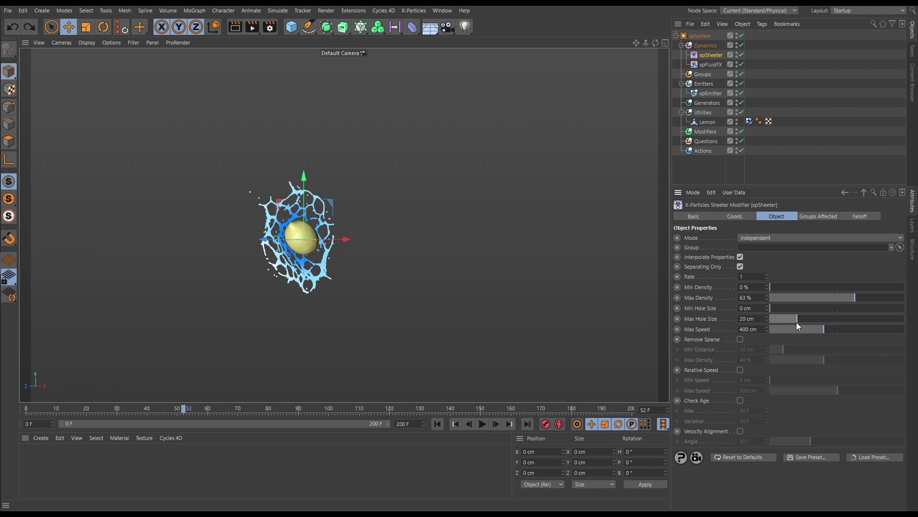
pyautogui.click(438, 424)
pyautogui.click(482, 424)
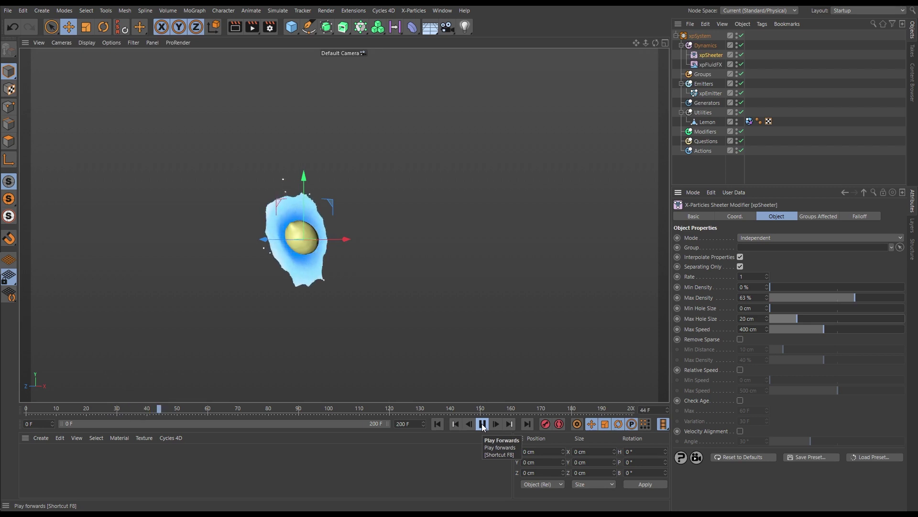
pyautogui.click(483, 425)
# Advance the simulation in short bursts to frame 58, examining the sheet's density from the front and behind the lemon.
pyautogui.moveTo(304, 239)
pyautogui.keyDown('alt'); pyautogui.mouseDown()
pyautogui.moveTo(453, 234)
pyautogui.moveTo(295, 245)
pyautogui.mouseUp(); pyautogui.keyUp('alt')
pyautogui.keyDown('alt'); pyautogui.moveTo(309, 239); pyautogui.dragTo(369, 245, button='right'); pyautogui.keyUp('alt')
pyautogui.keyDown('alt'); pyautogui.moveTo(311, 256); pyautogui.dragTo(344, 264, button='middle'); pyautogui.keyUp('alt')
pyautogui.keyDown('alt'); pyautogui.moveTo(343, 264); pyautogui.dragTo(312, 256); pyautogui.keyUp('alt')
pyautogui.keyDown('alt'); pyautogui.moveTo(339, 246); pyautogui.dragTo(301, 245, button='middle'); pyautogui.keyUp('alt')
pyautogui.moveTo(297, 248)
pyautogui.keyDown('alt'); pyautogui.mouseDown()
pyautogui.moveTo(247, 251)
pyautogui.moveTo(293, 254)
pyautogui.mouseUp(); pyautogui.keyUp('alt')
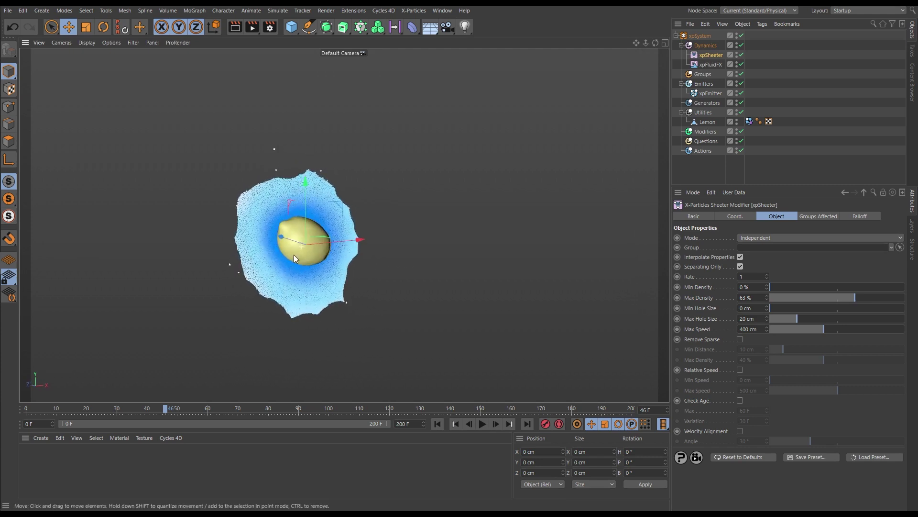
pyautogui.click(483, 424)
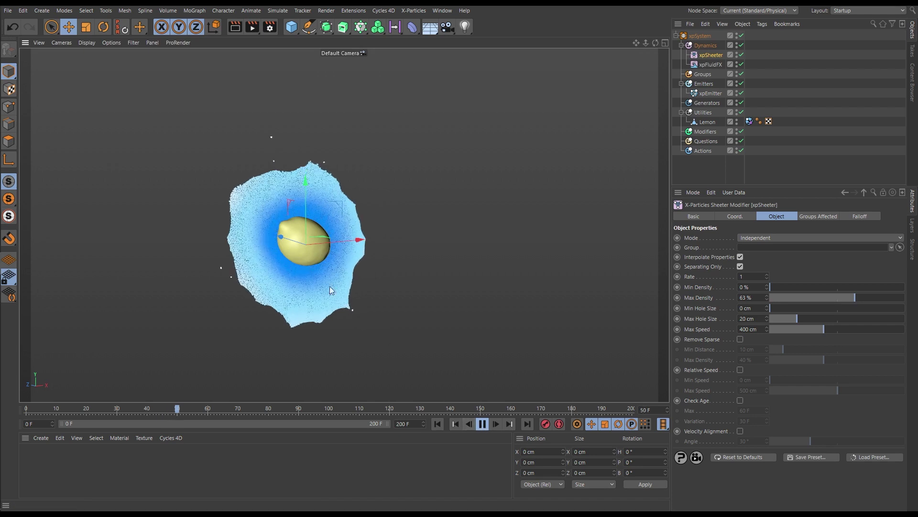
pyautogui.click(483, 424)
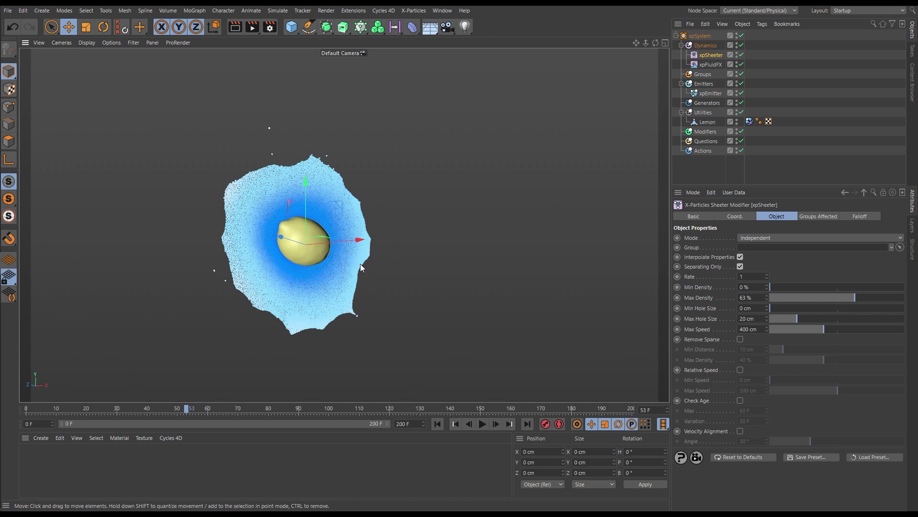
pyautogui.keyDown('alt'); pyautogui.moveTo(303, 248); pyautogui.dragTo(409, 355); pyautogui.keyUp('alt')
pyautogui.click(483, 424)
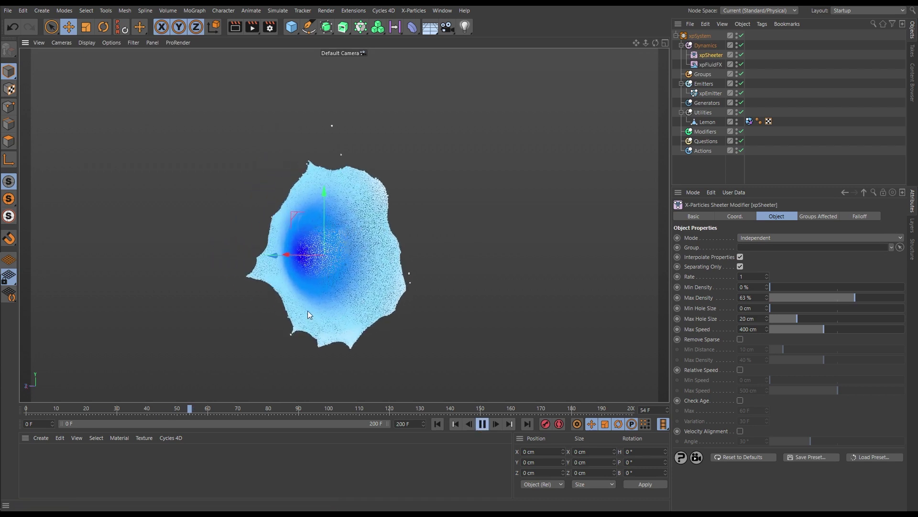
pyautogui.click(483, 424)
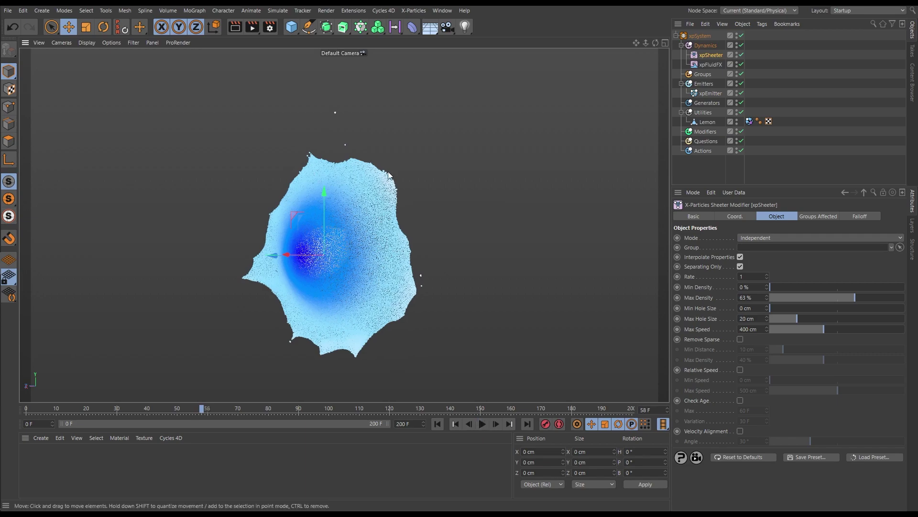
pyautogui.scroll(10, 325, 263)
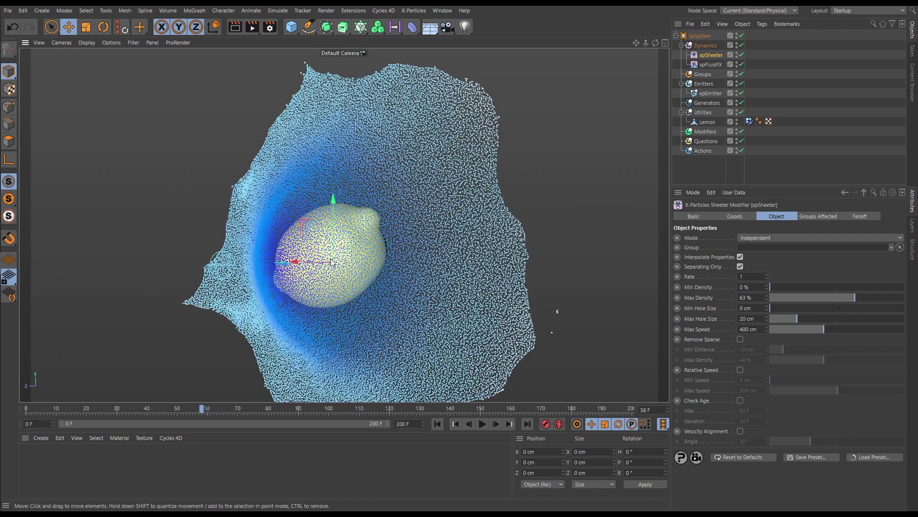
pyautogui.keyDown('alt'); pyautogui.moveTo(329, 264); pyautogui.dragTo(316, 268); pyautogui.keyUp('alt')
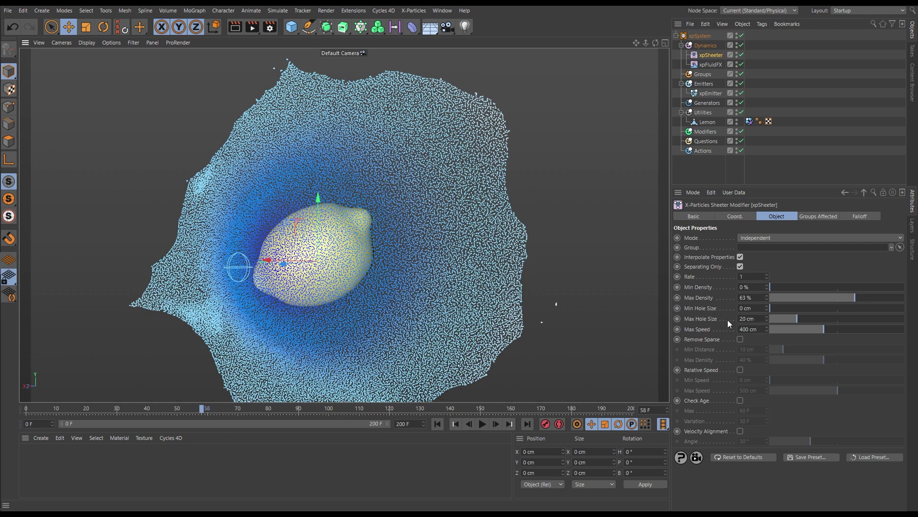
# Continue playback to frame 70 and examine the fluid sheet around the lemon from several angles.
pyautogui.click(482, 424)
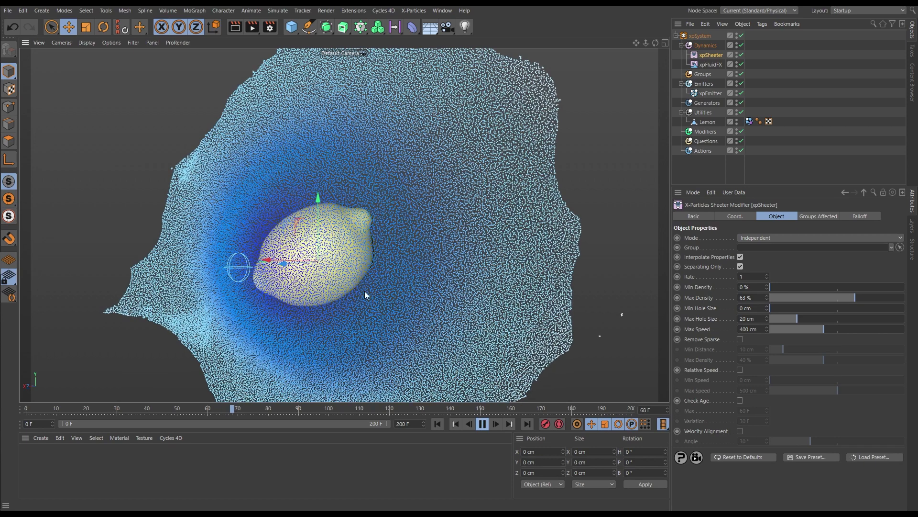
pyautogui.click(483, 424)
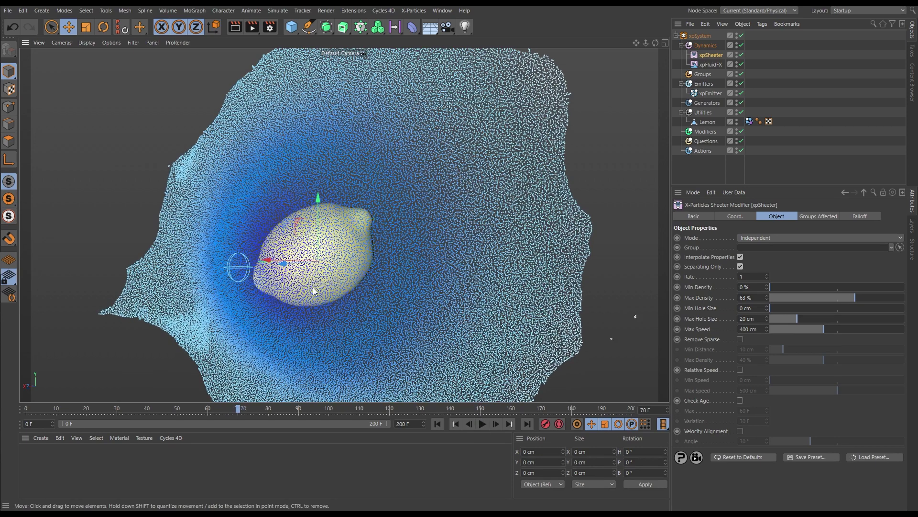
pyautogui.keyDown('alt'); pyautogui.moveTo(345, 259); pyautogui.dragTo(133, 255); pyautogui.keyUp('alt')
pyautogui.keyDown('alt'); pyautogui.moveTo(315, 258); pyautogui.dragTo(307, 259); pyautogui.keyUp('alt')
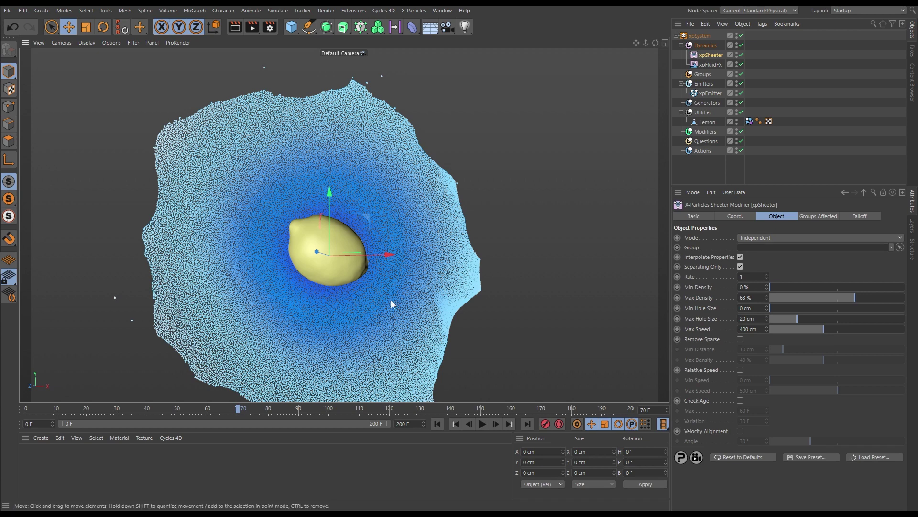
pyautogui.keyDown('alt'); pyautogui.moveTo(343, 293); pyautogui.dragTo(401, 292); pyautogui.keyUp('alt')
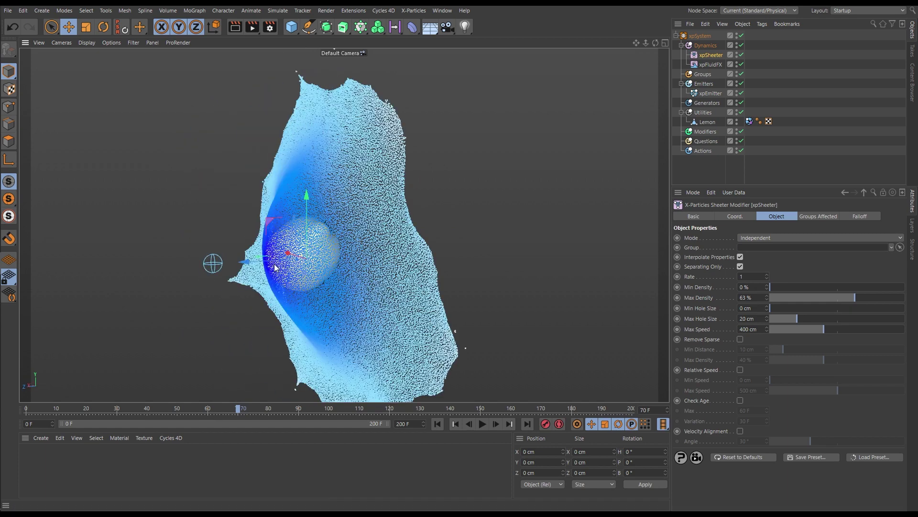
pyautogui.keyDown('alt'); pyautogui.moveTo(277, 263); pyautogui.dragTo(262, 251); pyautogui.keyUp('alt')
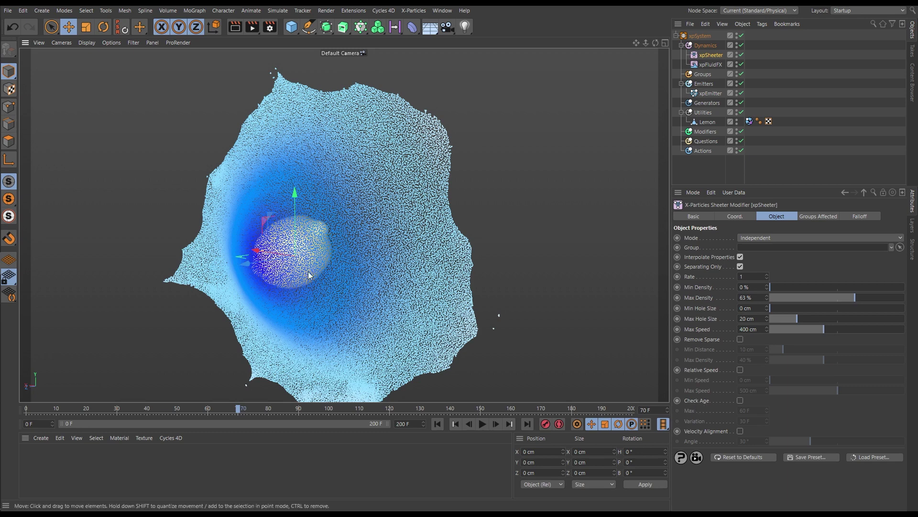
pyautogui.scroll(-3, 319, 260)
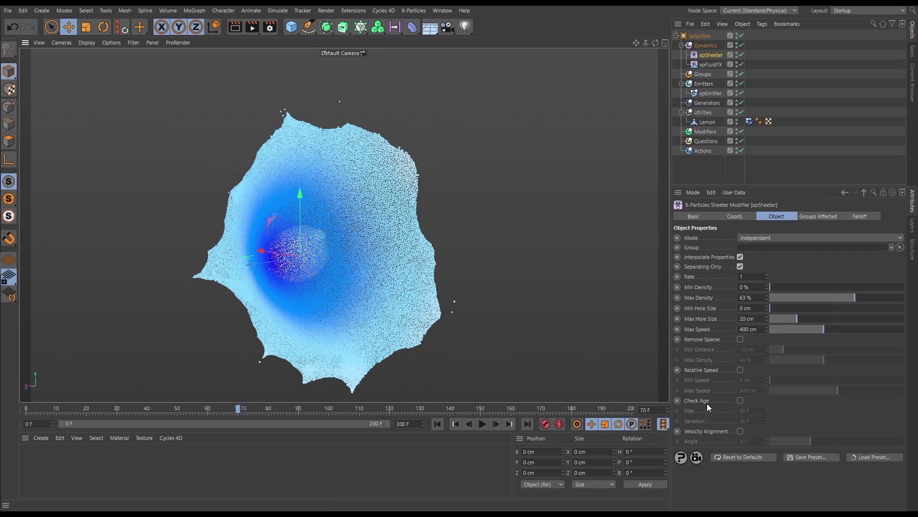
# Enable Check Age on the xpSheeter with Max at 50 F and Variation at 0 F.
pyautogui.click(740, 400)
pyautogui.doubleClick(746, 421)
pyautogui.write('0')
pyautogui.click(763, 410)
pyautogui.write('50')
pyautogui.press('Return')
# View the splash from the lemon's front side and replay the age-limited simulation from the start, pausing at frame 87.
pyautogui.keyDown('alt'); pyautogui.moveTo(315, 297); pyautogui.dragTo(205, 281); pyautogui.keyUp('alt')
pyautogui.keyDown('alt'); pyautogui.moveTo(309, 266); pyautogui.dragTo(205, 258); pyautogui.keyUp('alt')
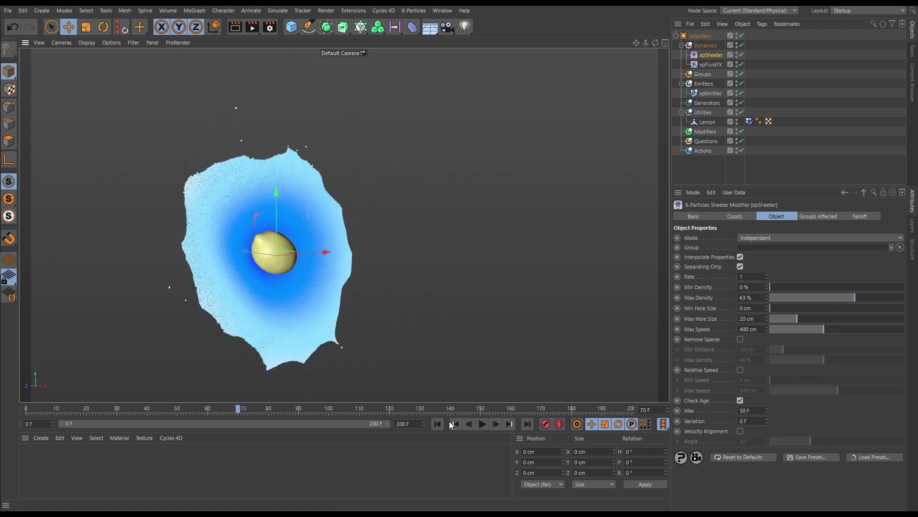
pyautogui.click(437, 423)
pyautogui.click(482, 424)
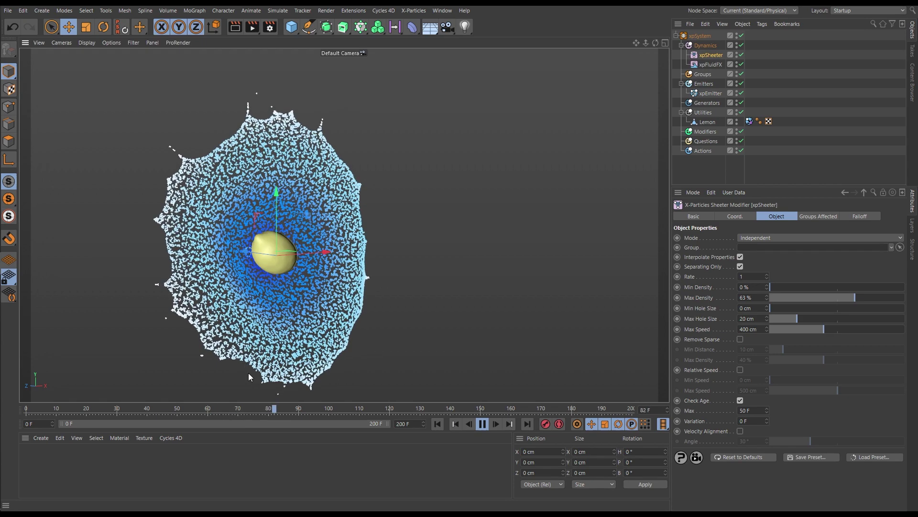
pyautogui.click(483, 426)
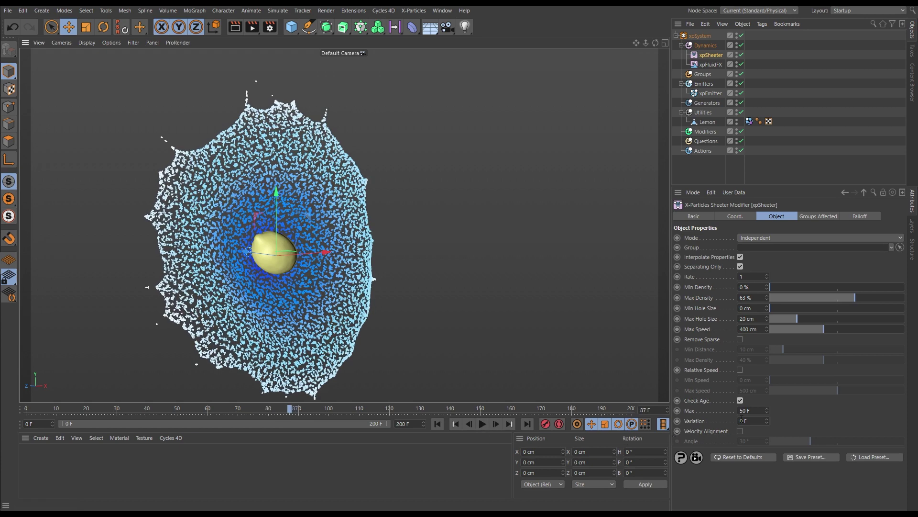
# Set Check Age's Max and Variation to 30 F each, and replay the simulation from the start to frame 108.
pyautogui.moveTo(751, 410); pyautogui.dragTo(695, 412)
pyautogui.write('30')
pyautogui.press('Return')
pyautogui.click(749, 421)
pyautogui.click(437, 423)
pyautogui.click(482, 423)
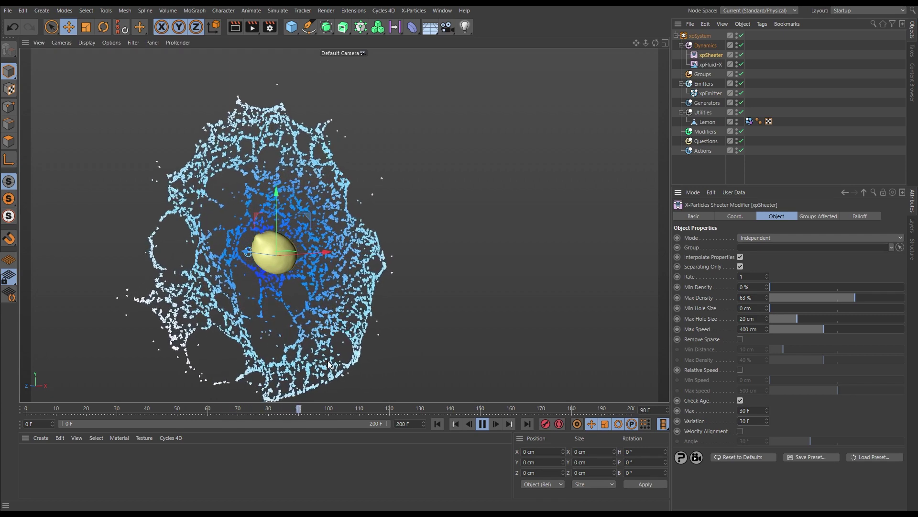
pyautogui.click(482, 424)
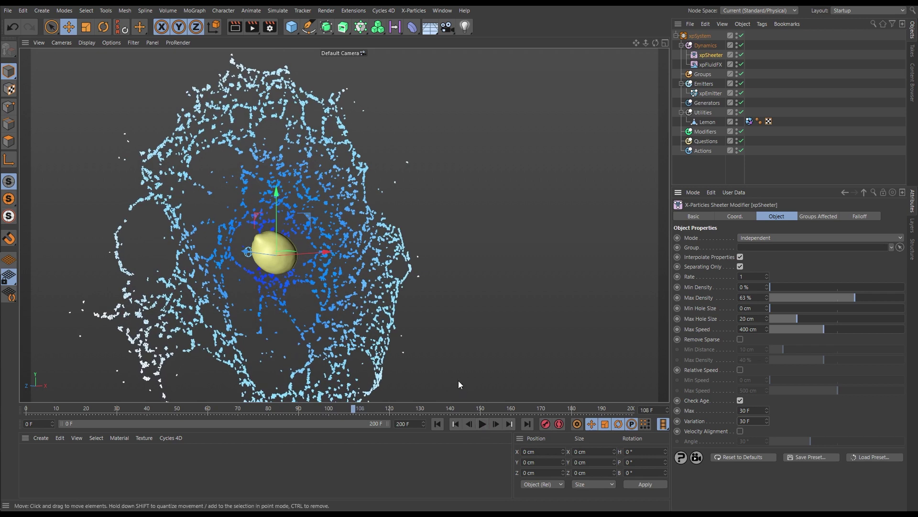
pyautogui.keyDown('alt'); pyautogui.moveTo(275, 260); pyautogui.dragTo(294, 254); pyautogui.keyUp('alt')
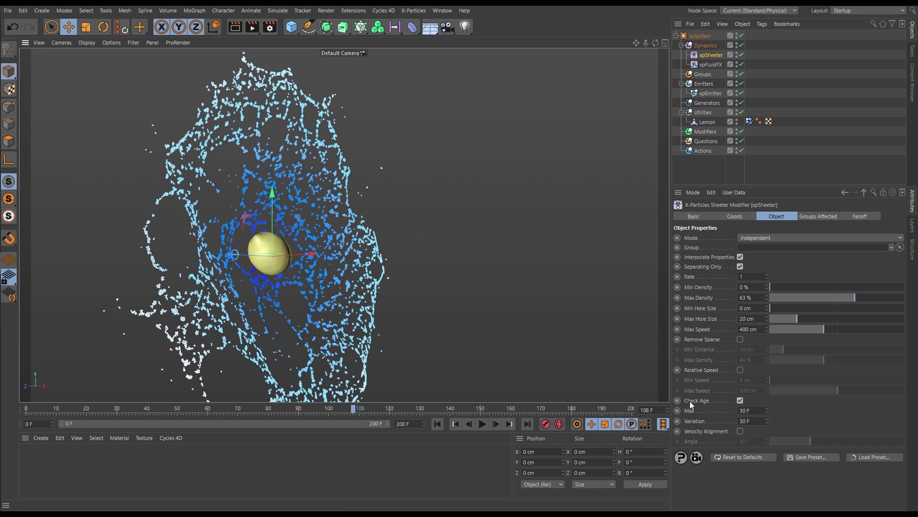
# Disable Check Age on the xpSheeter and replay the simulation from the start, pausing at frame 38.
pyautogui.click(740, 401)
pyautogui.click(437, 424)
pyautogui.keyDown('alt'); pyautogui.moveTo(271, 249); pyautogui.dragTo(289, 263); pyautogui.keyUp('alt')
pyautogui.keyDown('alt'); pyautogui.moveTo(289, 263); pyautogui.dragTo(398, 383, button='right'); pyautogui.keyUp('alt')
pyautogui.click(483, 424)
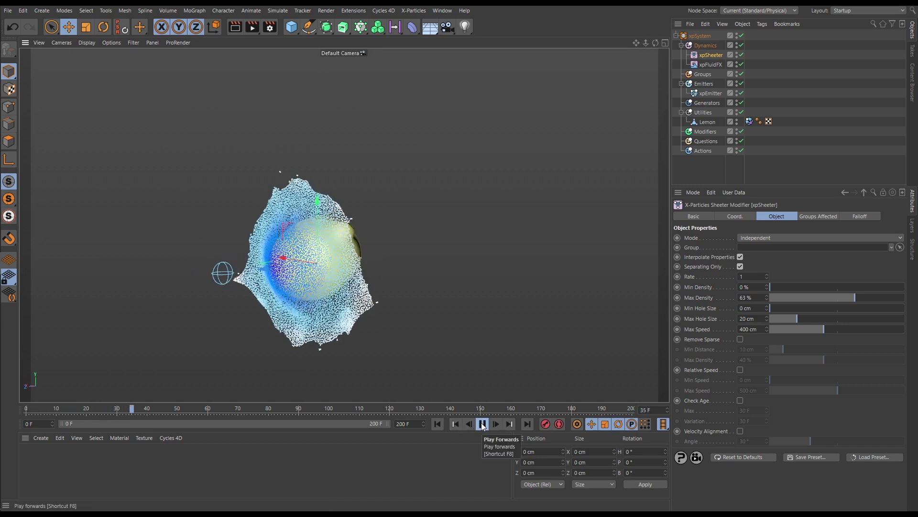
pyautogui.click(483, 424)
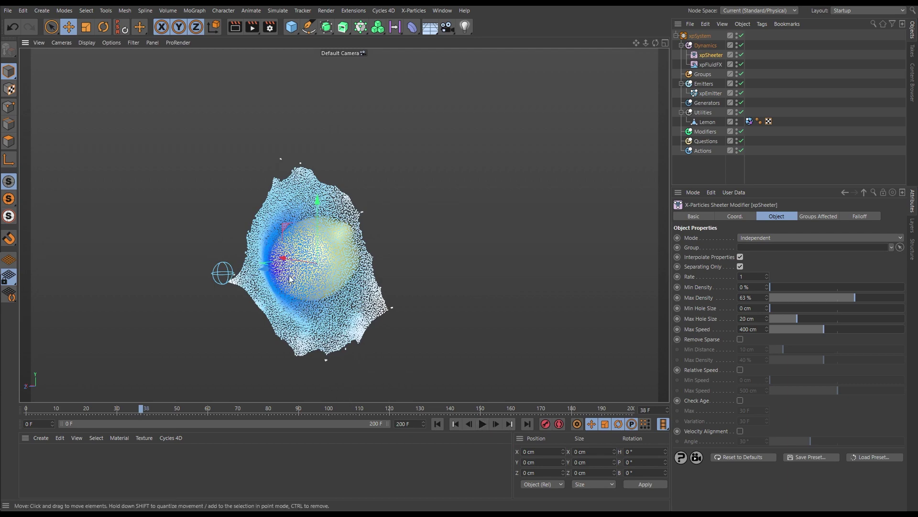
# Examine the splash around the lemon up close and continue playback to frame 52.
pyautogui.keyDown('alt'); pyautogui.moveTo(289, 276); pyautogui.dragTo(330, 273, button='right'); pyautogui.keyUp('alt')
pyautogui.keyDown('alt'); pyautogui.moveTo(285, 272); pyautogui.dragTo(310, 270); pyautogui.keyUp('alt')
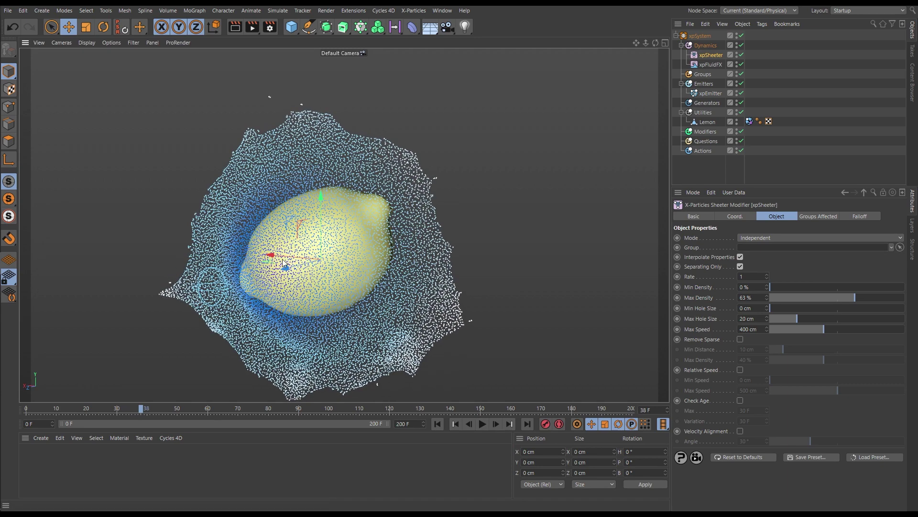
pyautogui.click(484, 424)
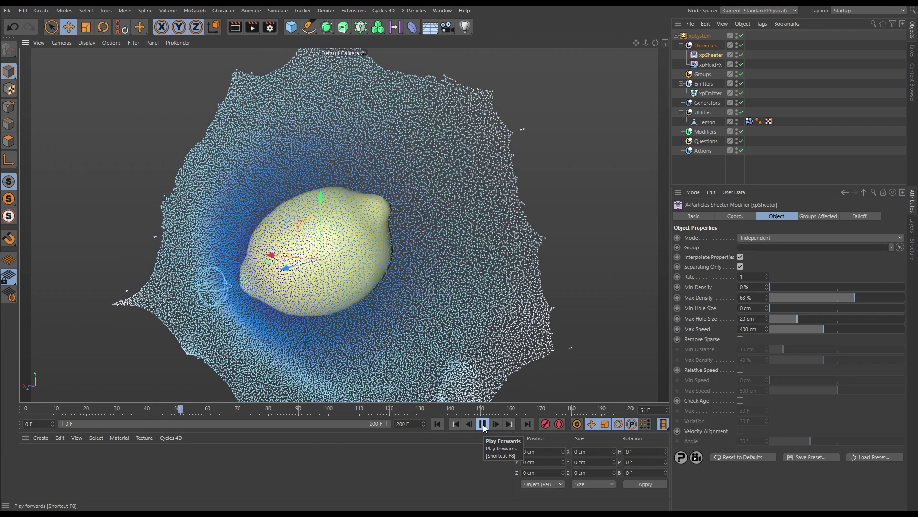
pyautogui.click(482, 424)
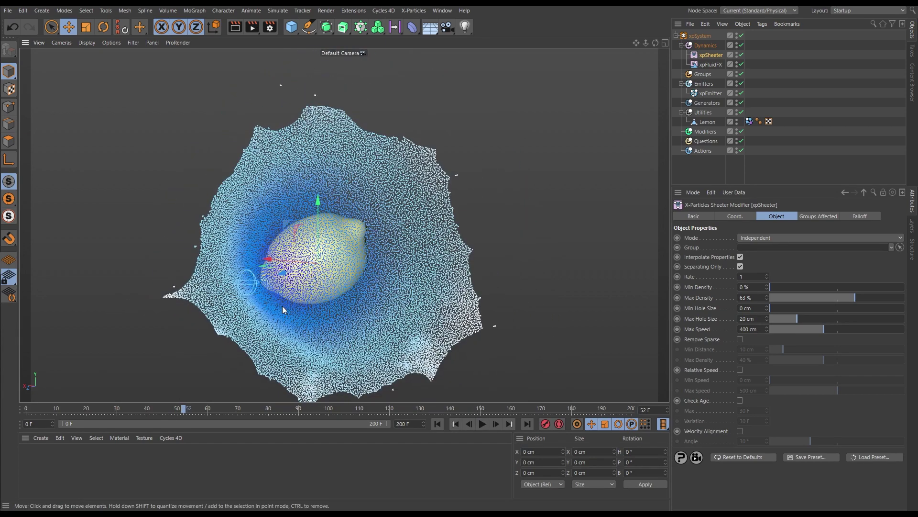
# Check the particles' minimum and maximum speed for xpEmitter in the X-Particles Console, and close the console.
pyautogui.click(411, 11)
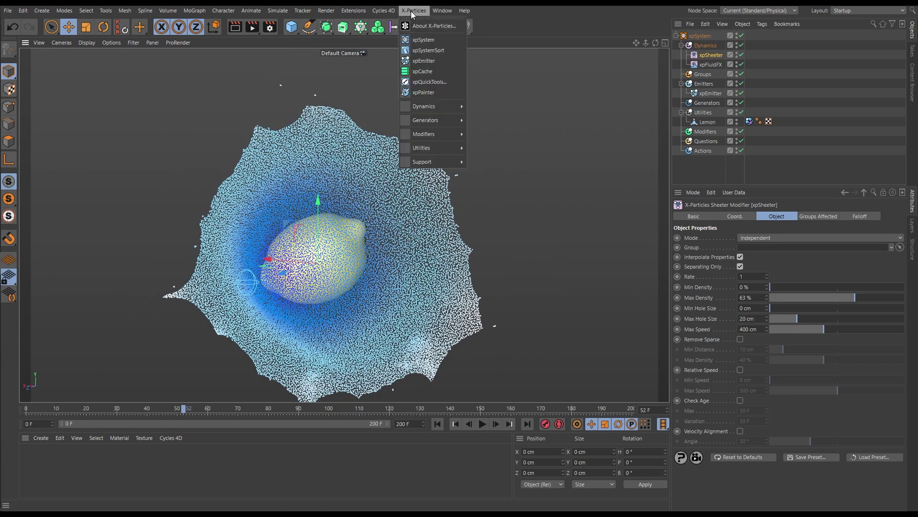
pyautogui.moveTo(435, 148)
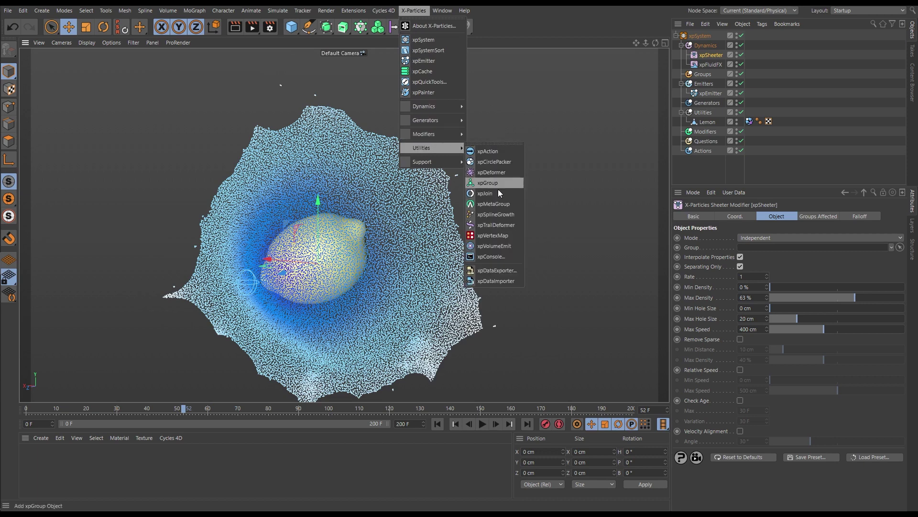
pyautogui.click(493, 256)
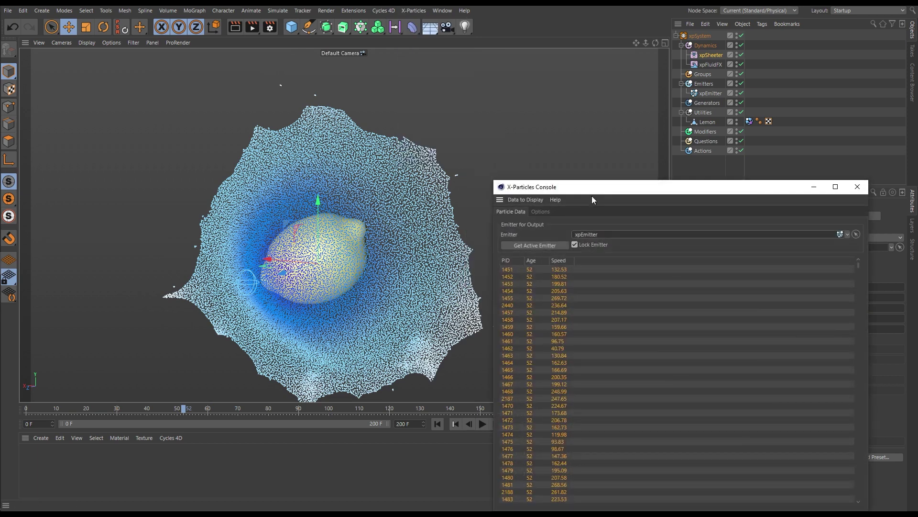
pyautogui.moveTo(593, 189); pyautogui.dragTo(276, 81)
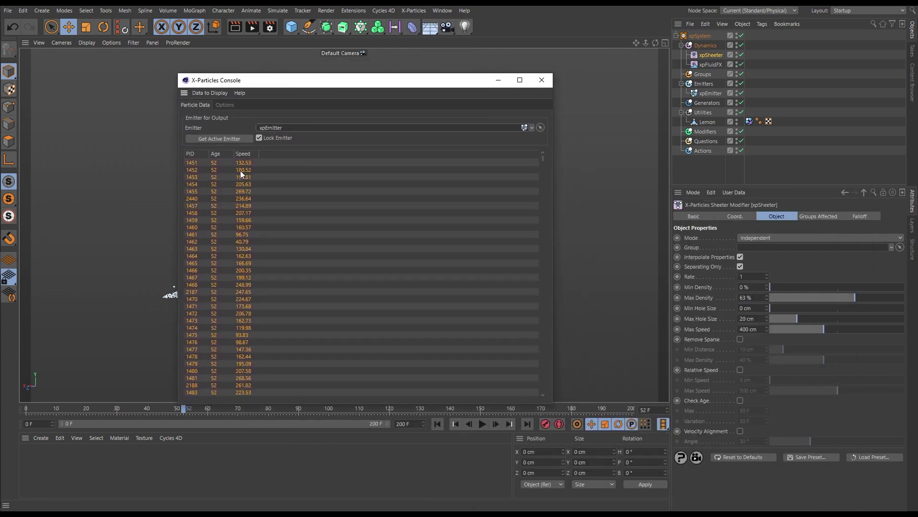
pyautogui.rightClick(243, 171)
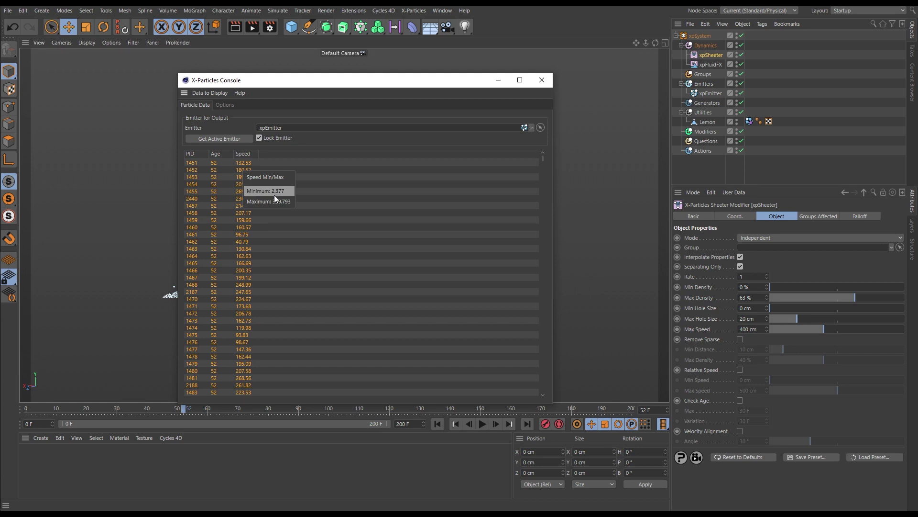
pyautogui.click(542, 81)
pyautogui.click(541, 80)
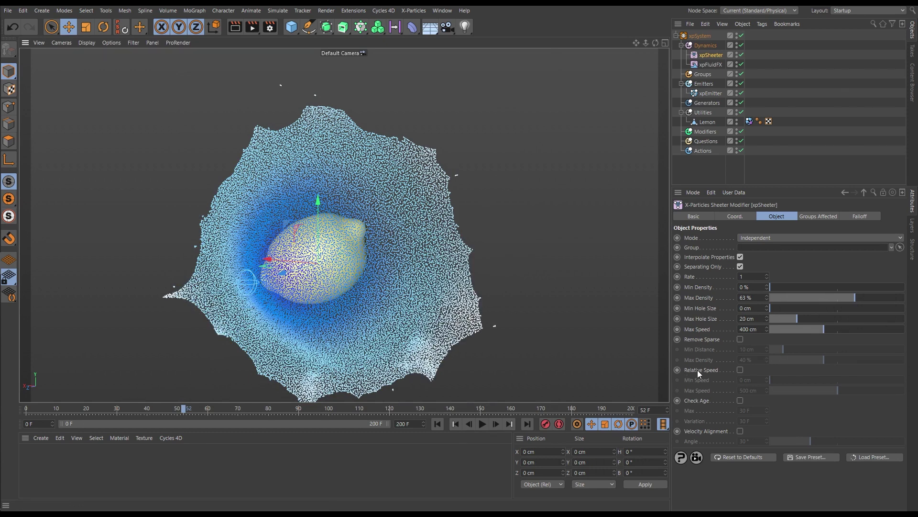
# Enable Relative Speed on the xpSheeter with a Min Speed of 10 cm, and replay the simulation from the start to frame 51.
pyautogui.click(740, 369)
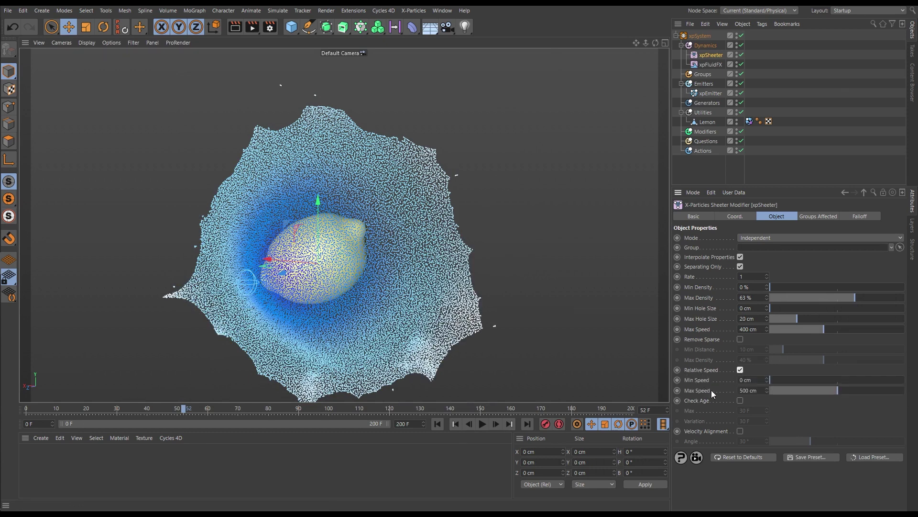
pyautogui.click(752, 379)
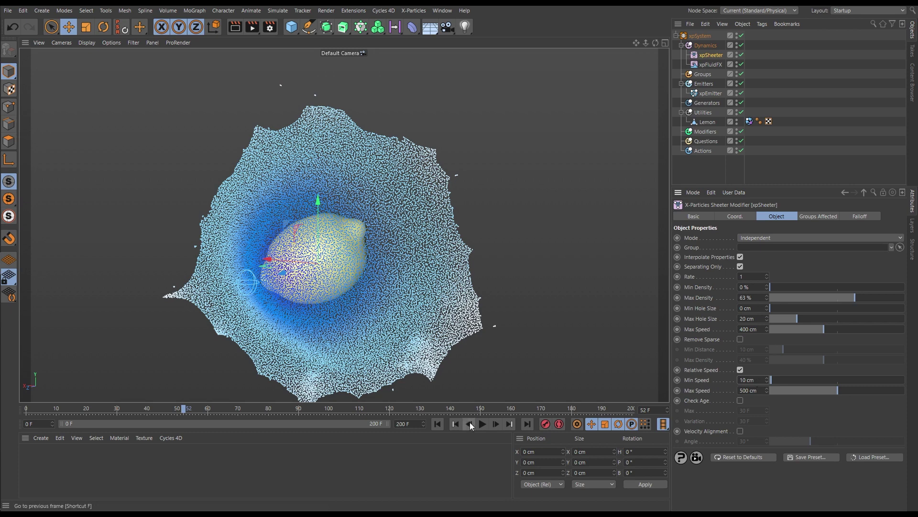
pyautogui.click(438, 424)
pyautogui.press('F8')
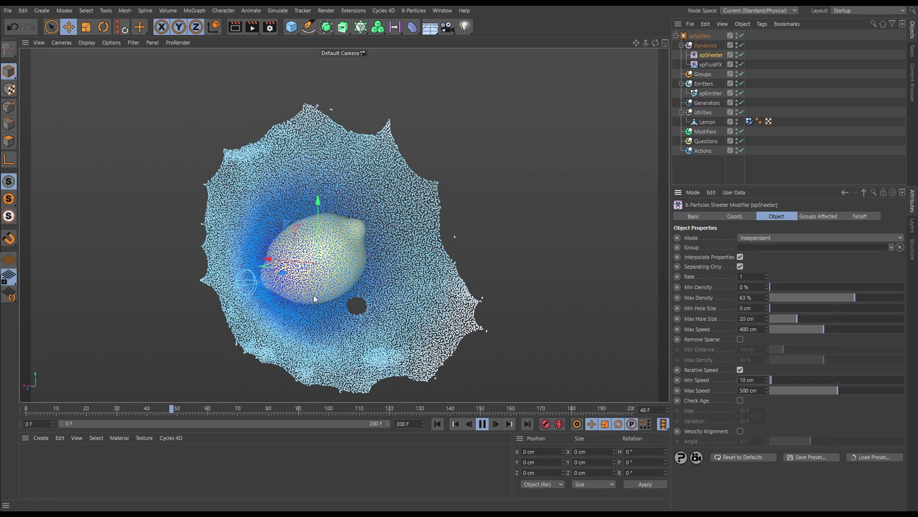
pyautogui.click(482, 424)
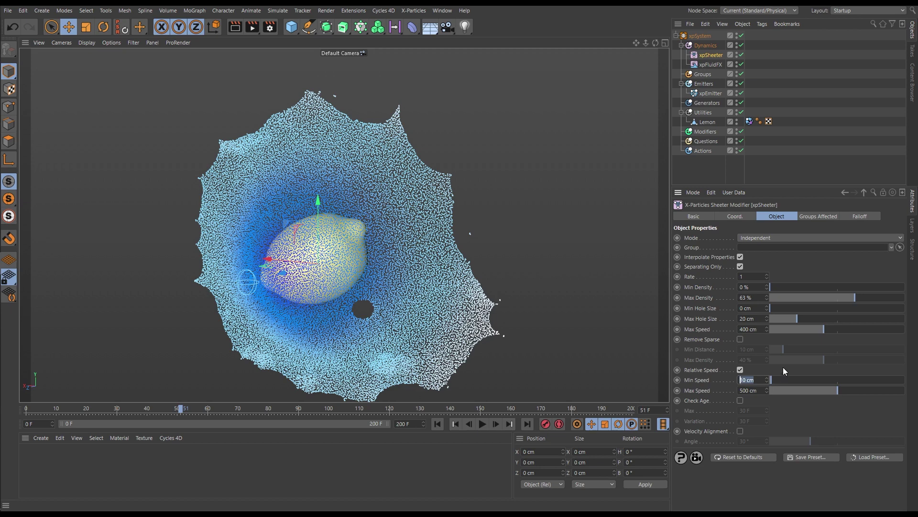
# Set Relative Speed's Min Speed to 20 cm and replay the simulation from the start, pausing at frame 64.
pyautogui.write('20')
pyautogui.press('Return')
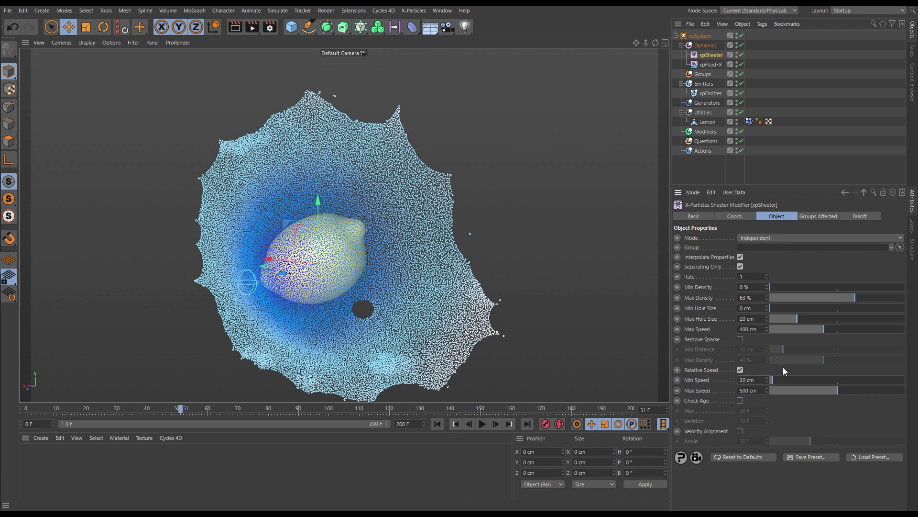
pyautogui.click(437, 424)
pyautogui.click(483, 424)
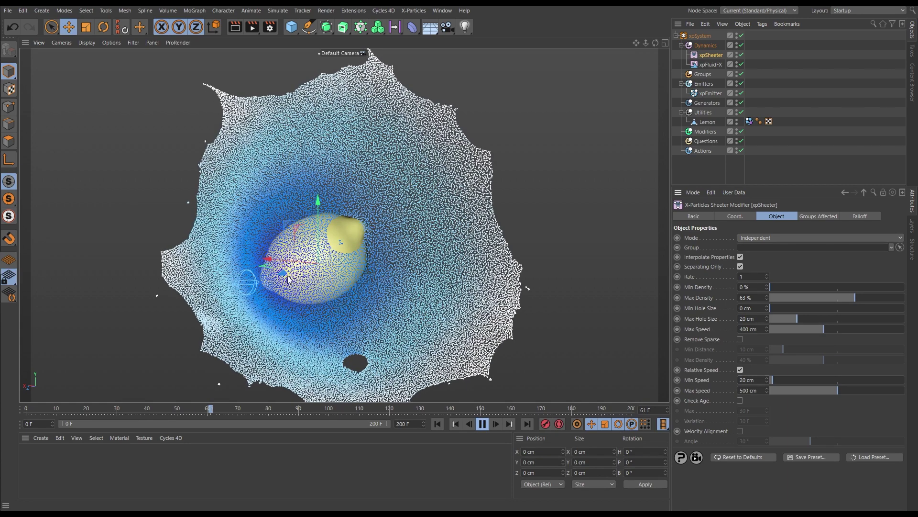
pyautogui.click(484, 426)
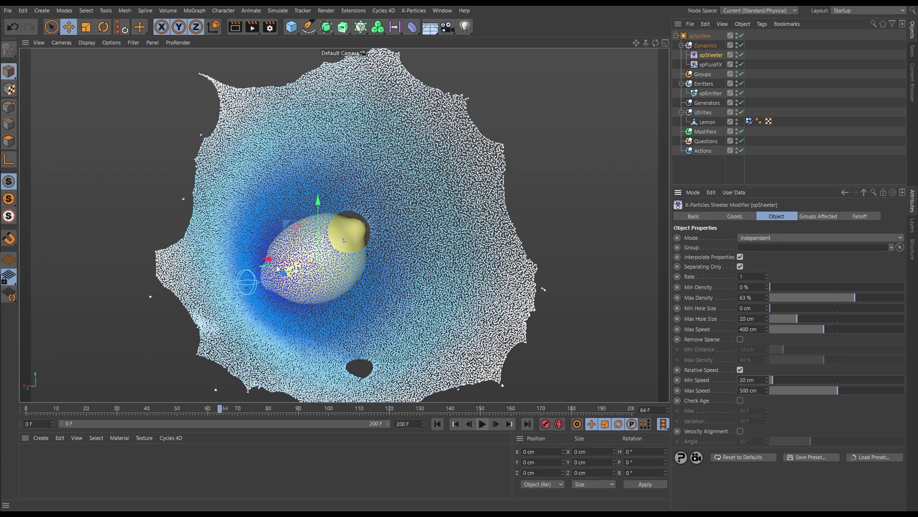
# Set Relative Speed's Min Speed to 30 cm and replay the simulation from the start, pausing at frame 52.
pyautogui.click(756, 379)
pyautogui.write('30')
pyautogui.press('Return')
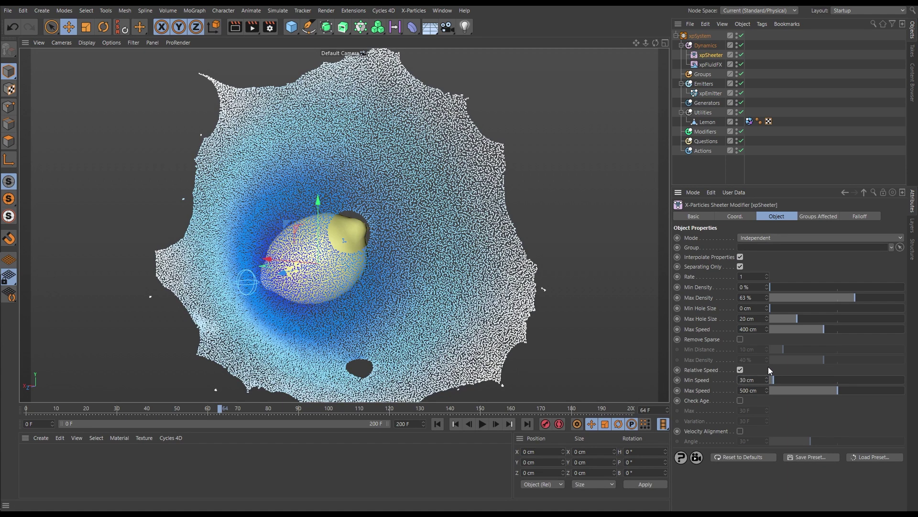
pyautogui.click(437, 424)
pyautogui.click(482, 424)
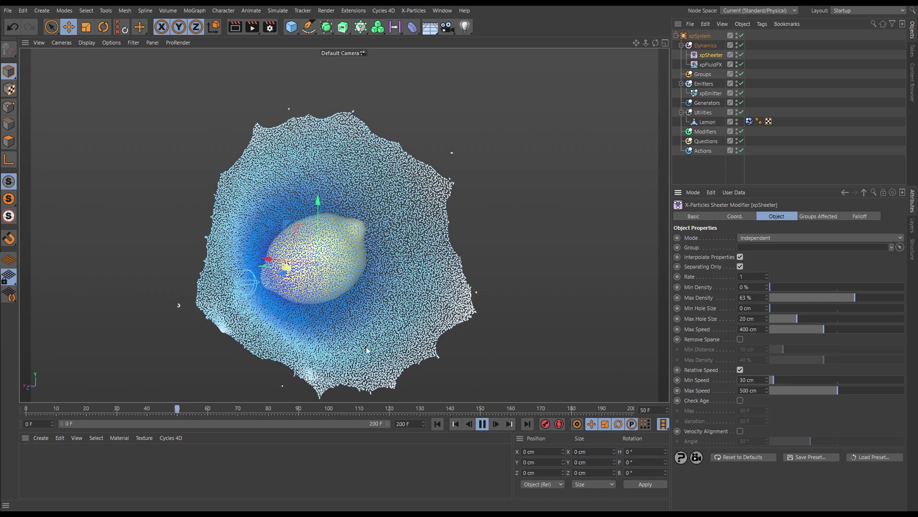
pyautogui.click(482, 424)
# Set Relative Speed's Min Speed to 50 cm, replay the simulation from the start to frame 59 and inspect the splash from the side.
pyautogui.click(758, 380)
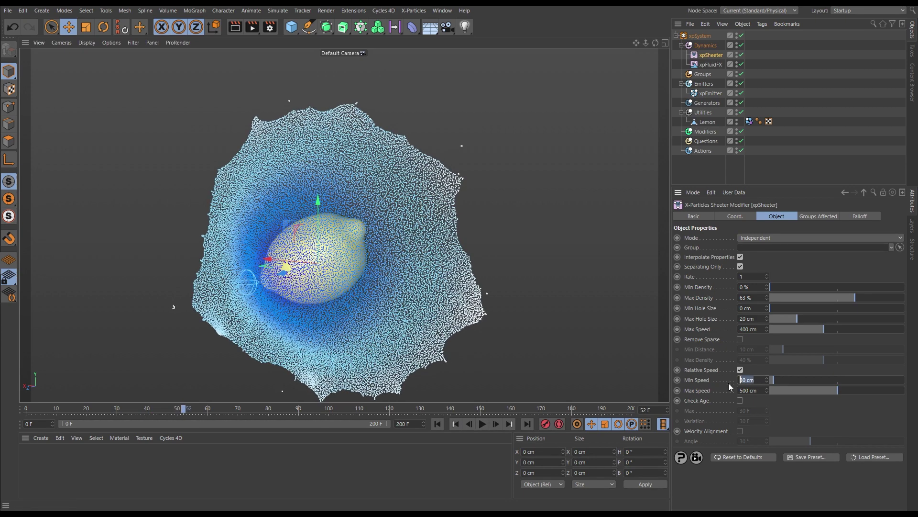
pyautogui.write('50')
pyautogui.press('Return')
pyautogui.click(442, 423)
pyautogui.click(484, 423)
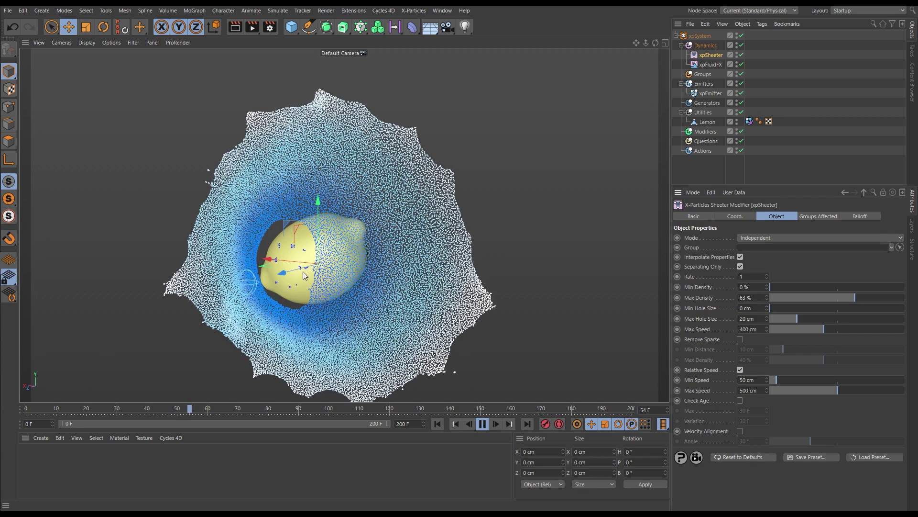
pyautogui.click(482, 423)
pyautogui.keyDown('alt'); pyautogui.moveTo(284, 292); pyautogui.dragTo(344, 263); pyautogui.keyUp('alt')
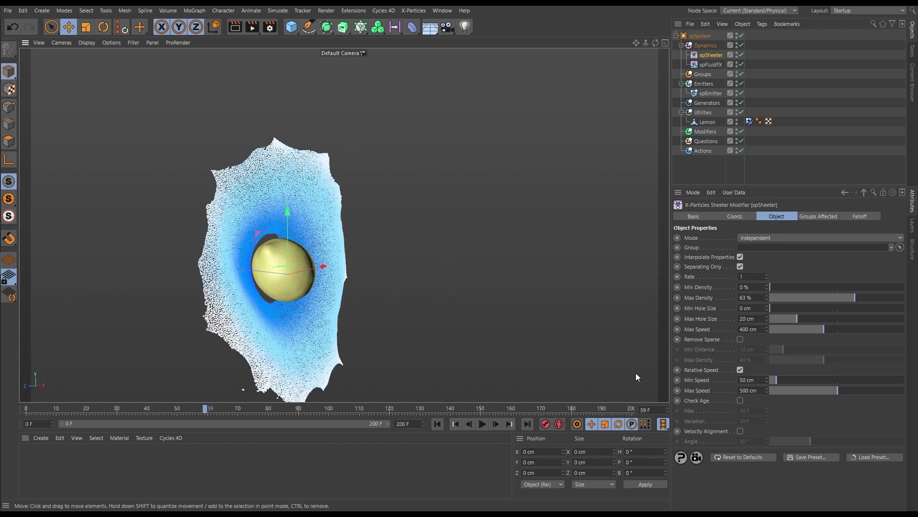
# Enable Check Age on the xpSheeter with Max set to 60 F and Variation to 50 F.
pyautogui.click(740, 401)
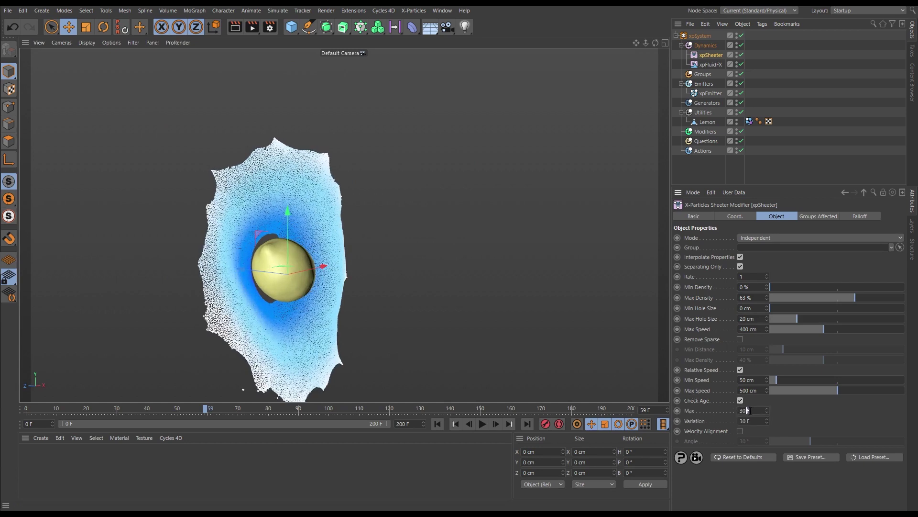
pyautogui.doubleClick(763, 410)
pyautogui.write('60')
pyautogui.press('Return')
pyautogui.doubleClick(748, 421)
pyautogui.write('50')
pyautogui.press('Return')
# Replay the simulation from the start to frame 80 and inspect the holes in the fluid sheet from several angles.
pyautogui.click(440, 427)
pyautogui.click(482, 424)
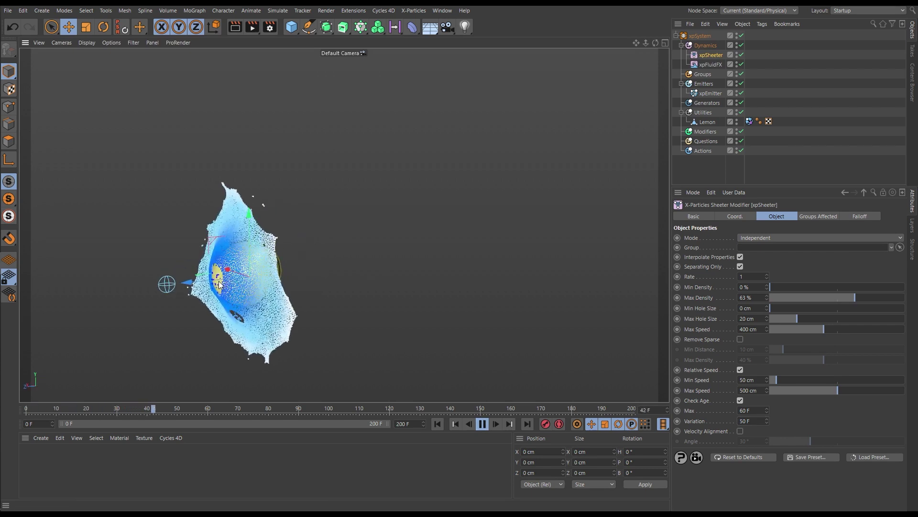
pyautogui.keyDown('alt'); pyautogui.moveTo(246, 277); pyautogui.dragTo(237, 308); pyautogui.keyUp('alt')
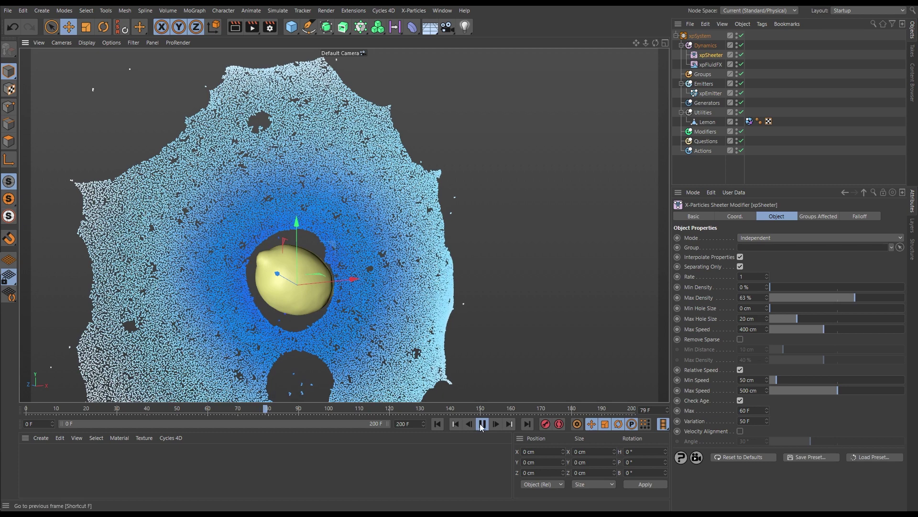
pyautogui.click(482, 424)
pyautogui.keyDown('alt'); pyautogui.moveTo(295, 271); pyautogui.dragTo(285, 261, button='right'); pyautogui.keyUp('alt')
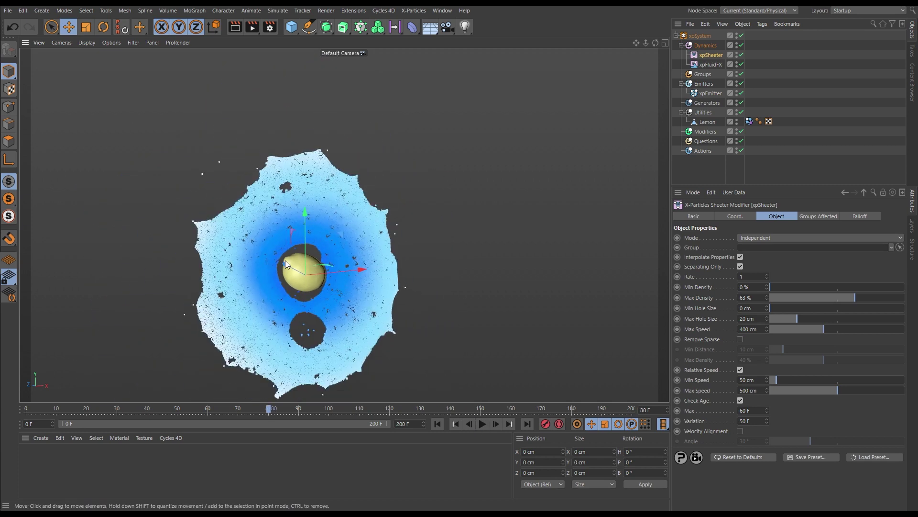
pyautogui.keyDown('alt'); pyautogui.moveTo(285, 260); pyautogui.dragTo(322, 277); pyautogui.keyUp('alt')
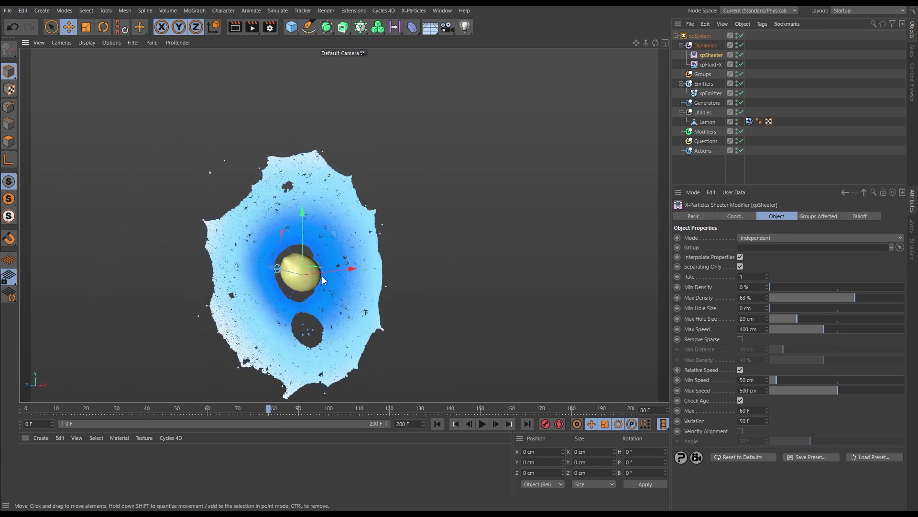
# Disable Check Age on the xpSheeter and examine the holes around the lemon up close.
pyautogui.click(740, 401)
pyautogui.keyDown('alt'); pyautogui.moveTo(290, 256); pyautogui.dragTo(452, 242); pyautogui.keyUp('alt')
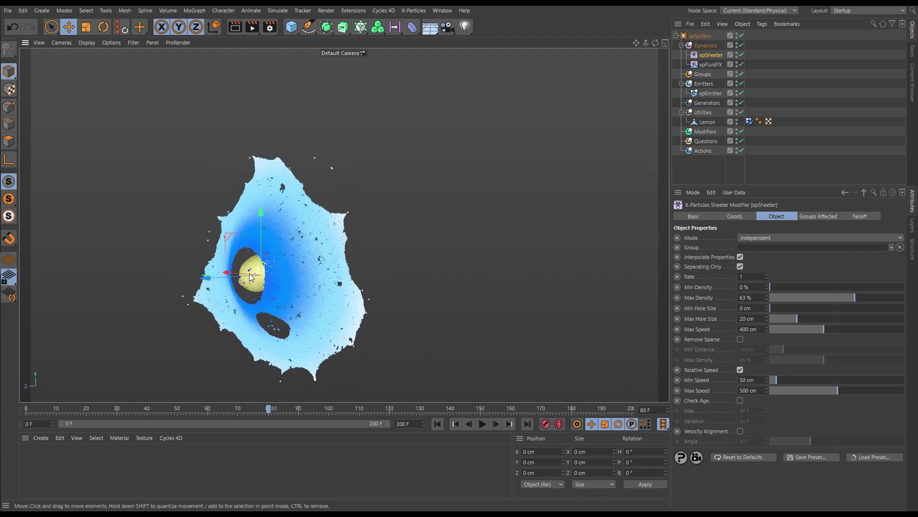
pyautogui.keyDown('alt'); pyautogui.moveTo(249, 273); pyautogui.dragTo(306, 269, button='right'); pyautogui.keyUp('alt')
pyautogui.keyDown('alt'); pyautogui.moveTo(268, 280); pyautogui.dragTo(274, 264, button='middle'); pyautogui.keyUp('alt')
pyautogui.keyDown('alt'); pyautogui.moveTo(274, 264); pyautogui.dragTo(245, 284); pyautogui.keyUp('alt')
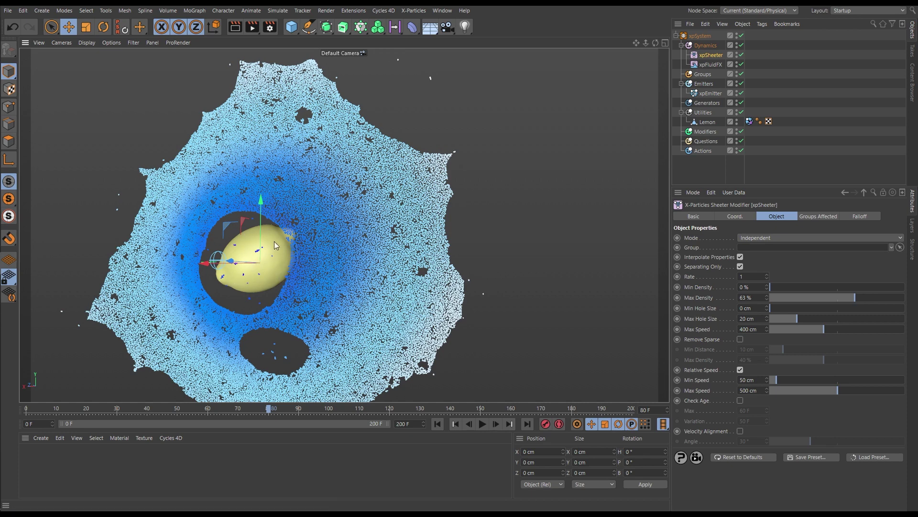
pyautogui.scroll(-3, 272, 258)
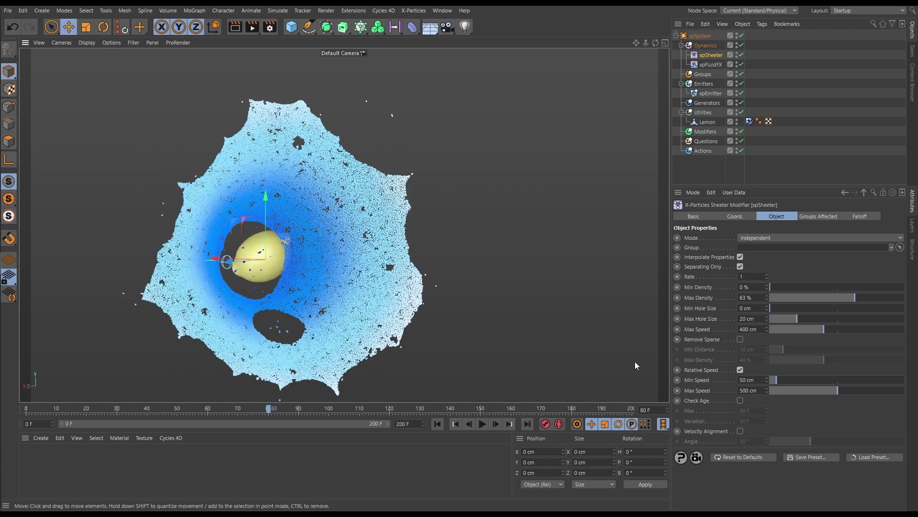
# Set Relative Speed's Min Speed to 80 cm, replay the simulation from the start to frame 50 and inspect both sides of the splash.
pyautogui.moveTo(753, 380); pyautogui.dragTo(720, 383)
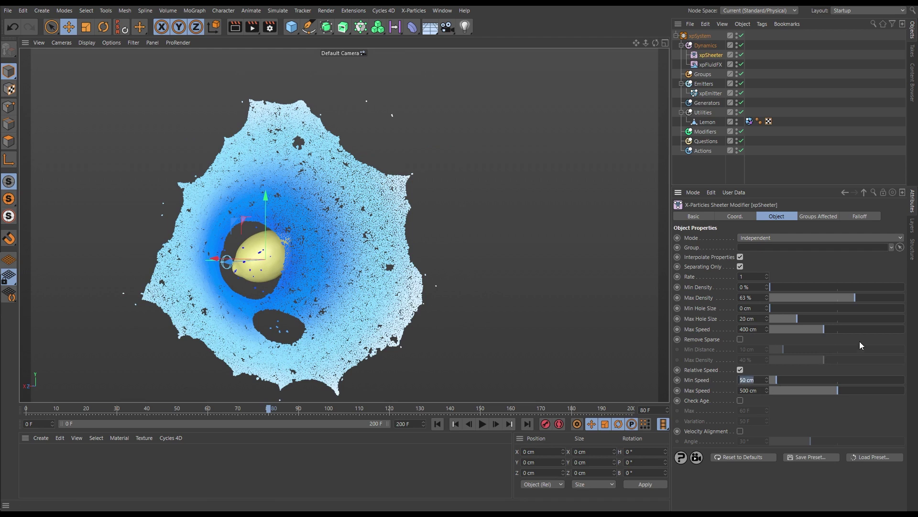
pyautogui.write('80')
pyautogui.press('Return')
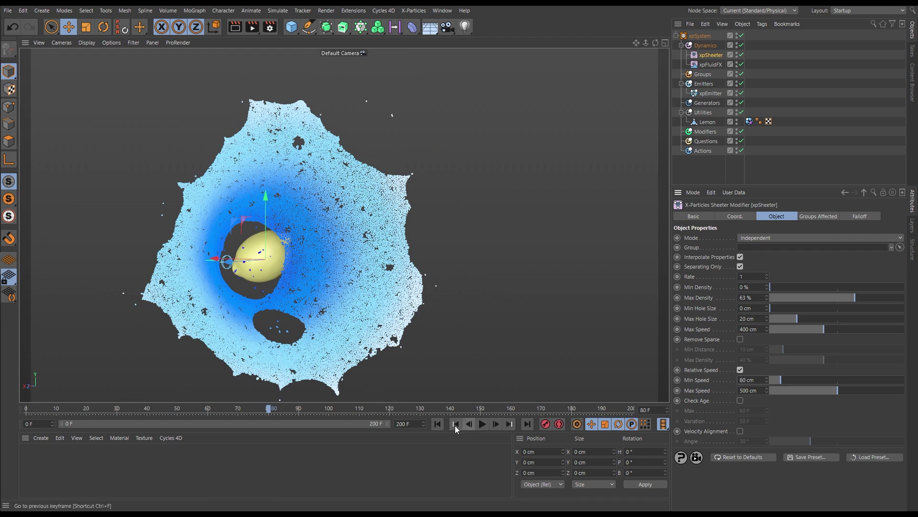
pyautogui.click(437, 424)
pyautogui.click(482, 425)
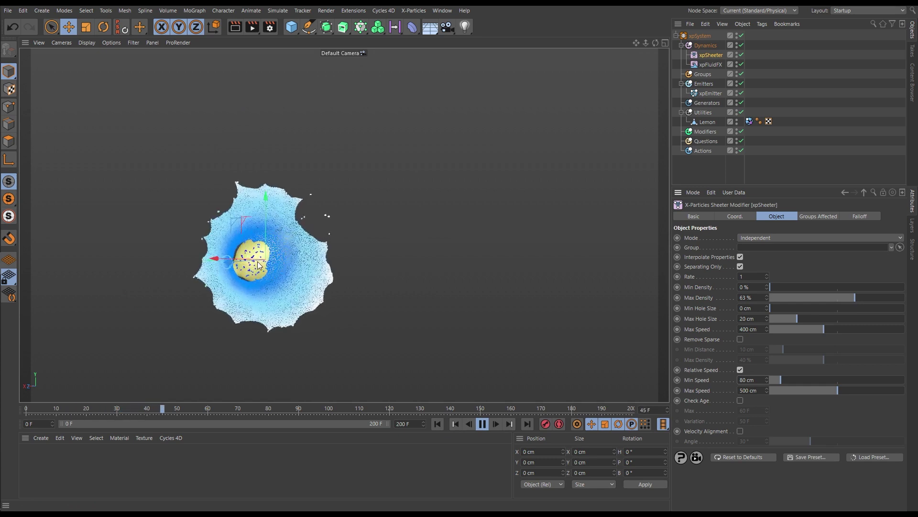
pyautogui.click(483, 426)
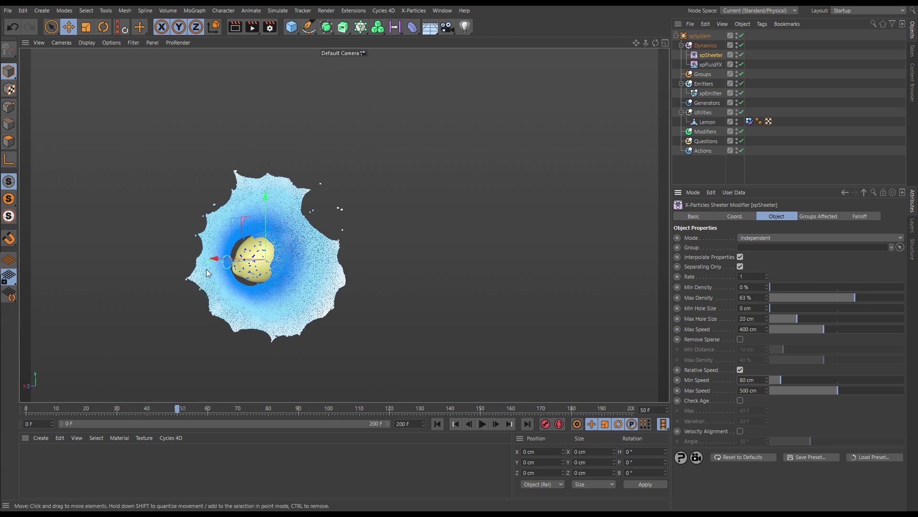
pyautogui.moveTo(229, 271)
pyautogui.keyDown('alt'); pyautogui.mouseDown()
pyautogui.moveTo(158, 242)
pyautogui.moveTo(76, 238)
pyautogui.moveTo(241, 264)
pyautogui.mouseUp(); pyautogui.keyUp('alt')
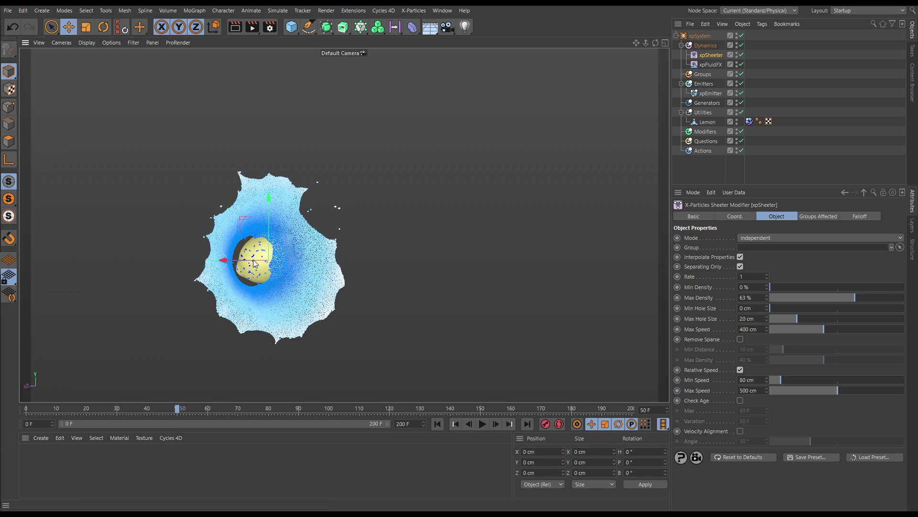
pyautogui.keyDown('alt'); pyautogui.moveTo(296, 270); pyautogui.dragTo(95, 269); pyautogui.keyUp('alt')
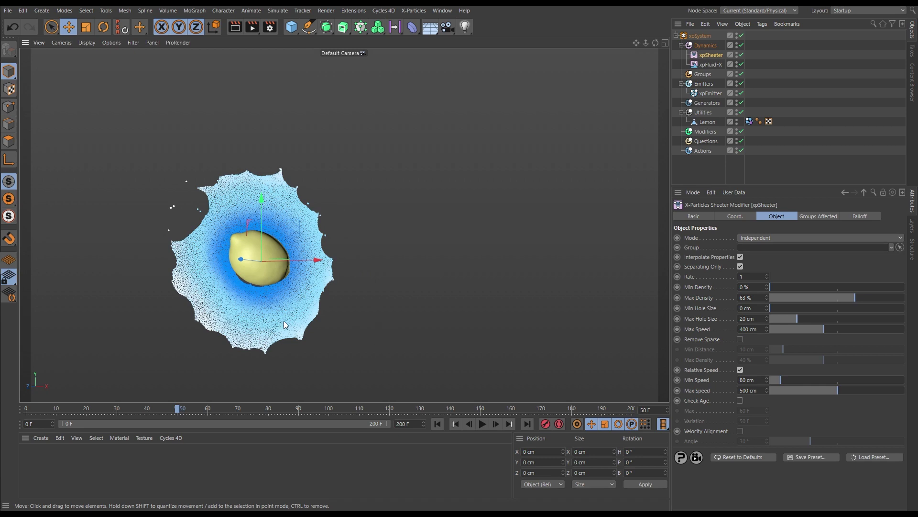
pyautogui.keyDown('alt'); pyautogui.moveTo(292, 316); pyautogui.dragTo(257, 296); pyautogui.keyUp('alt')
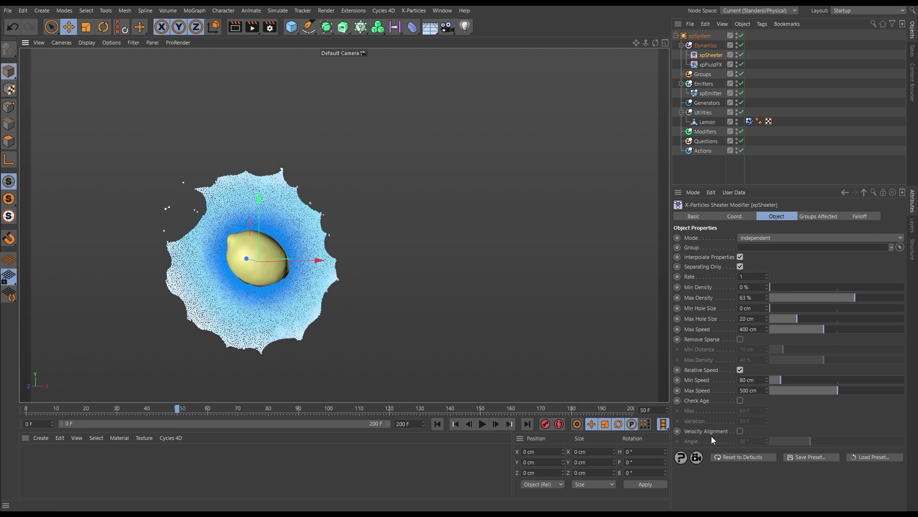
# Enable Velocity Alignment on the xpSheeter with its 30° angle, and replay the simulation from the start to frame 64.
pyautogui.click(740, 431)
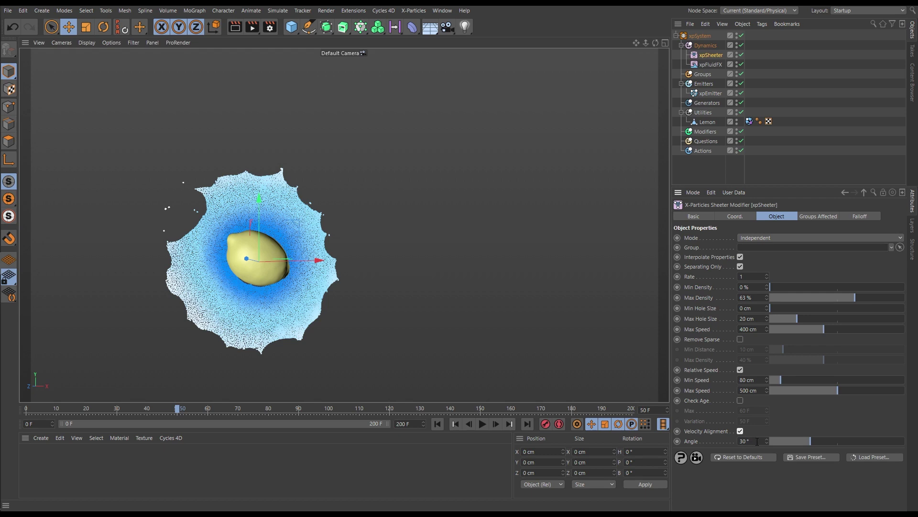
pyautogui.click(437, 424)
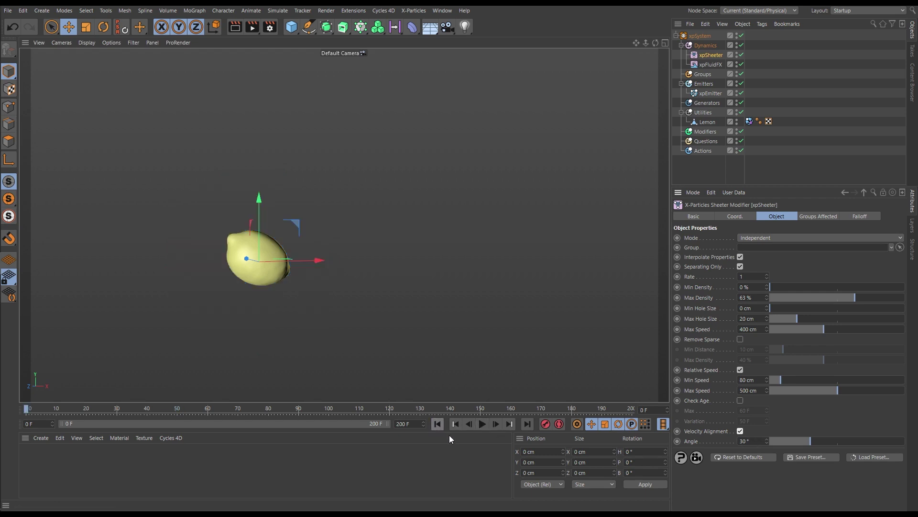
pyautogui.click(483, 424)
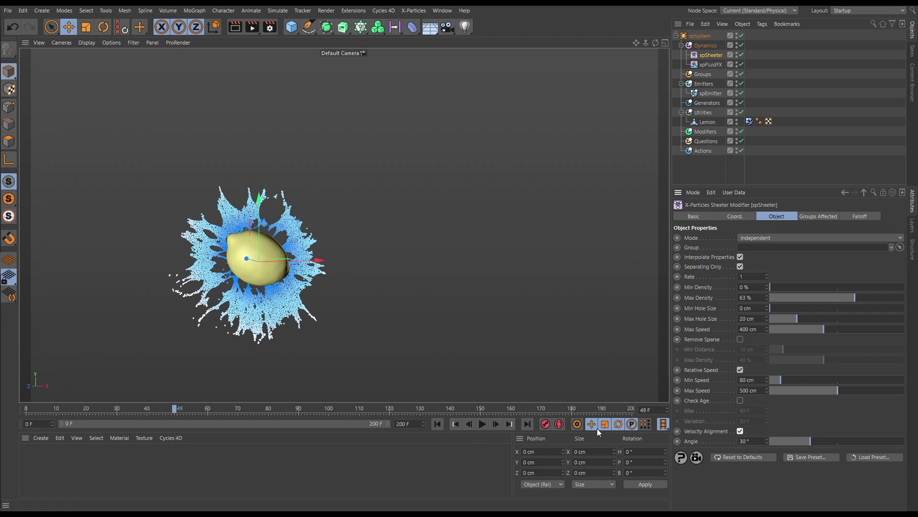
pyautogui.click(483, 424)
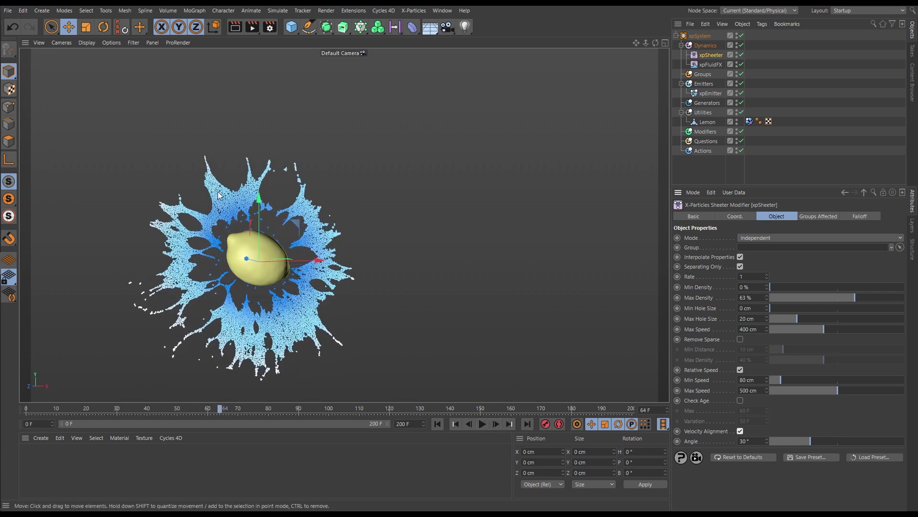
pyautogui.keyDown('alt'); pyautogui.moveTo(266, 272); pyautogui.dragTo(292, 259); pyautogui.keyUp('alt')
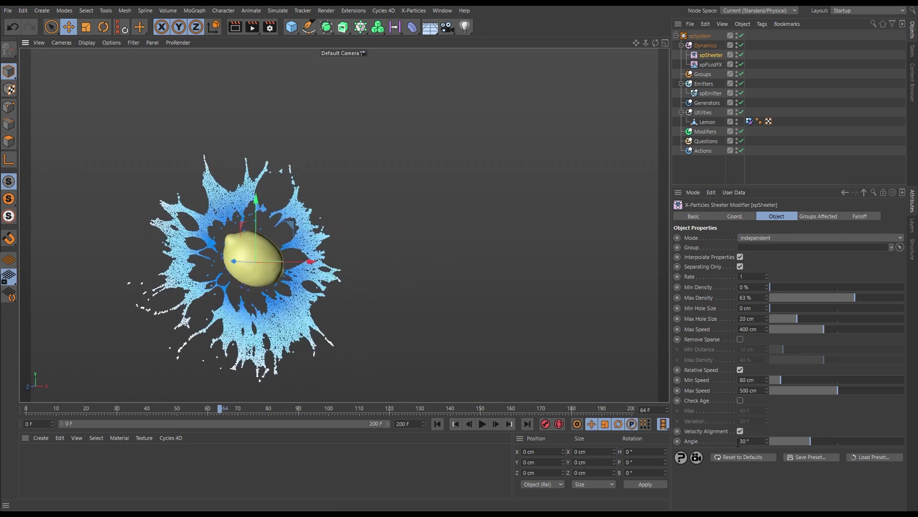
# Set Velocity Alignment's Angle to 56° and replay the simulation from the start, pausing at frame 56.
pyautogui.moveTo(811, 440); pyautogui.dragTo(825, 440)
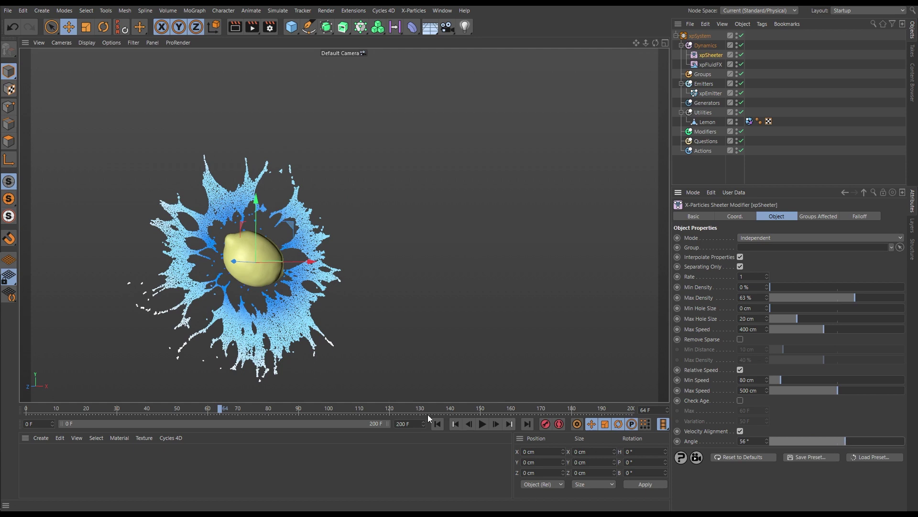
pyautogui.click(437, 424)
pyautogui.press('F8')
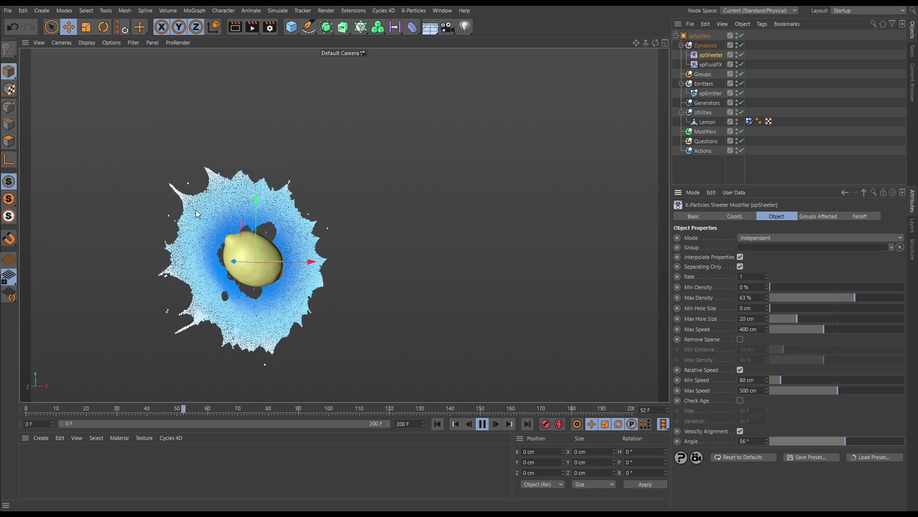
pyautogui.click(483, 424)
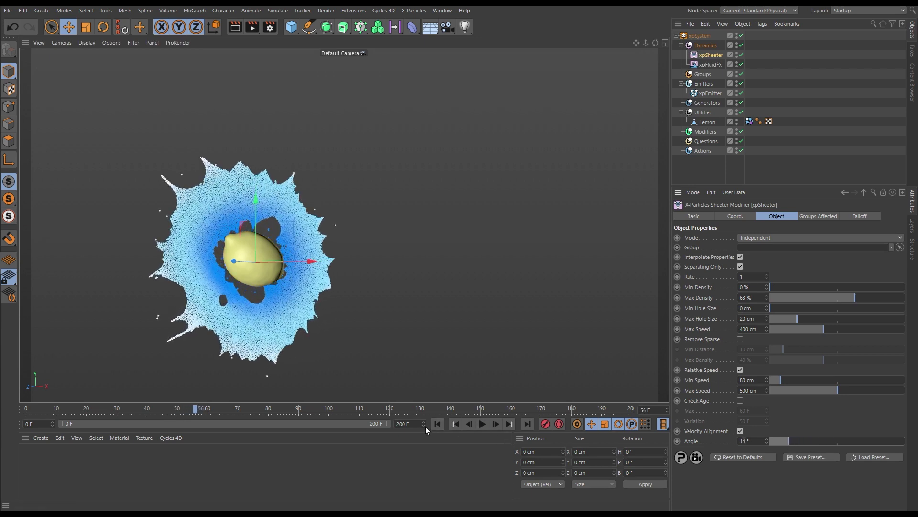
# Replay the simulation from the start to frame 85 with Velocity Alignment's Angle at 14°.
pyautogui.click(437, 424)
pyautogui.click(482, 424)
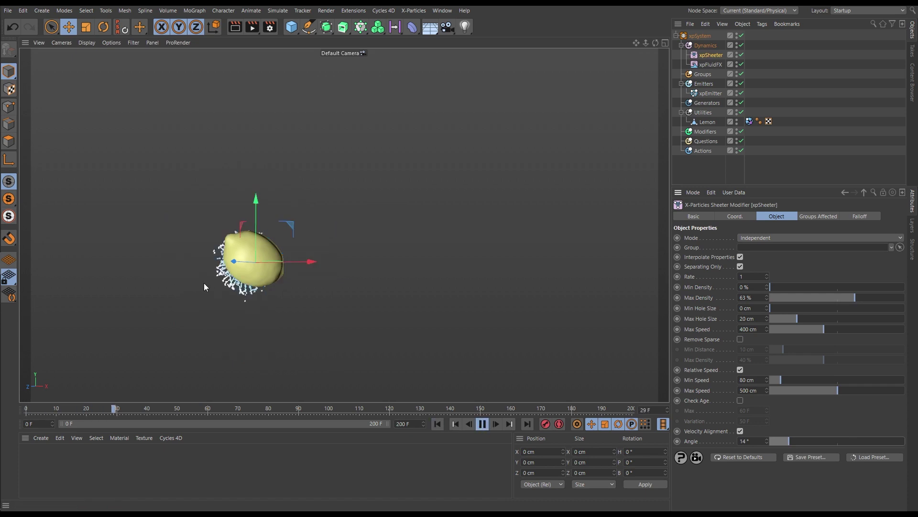
pyautogui.click(483, 423)
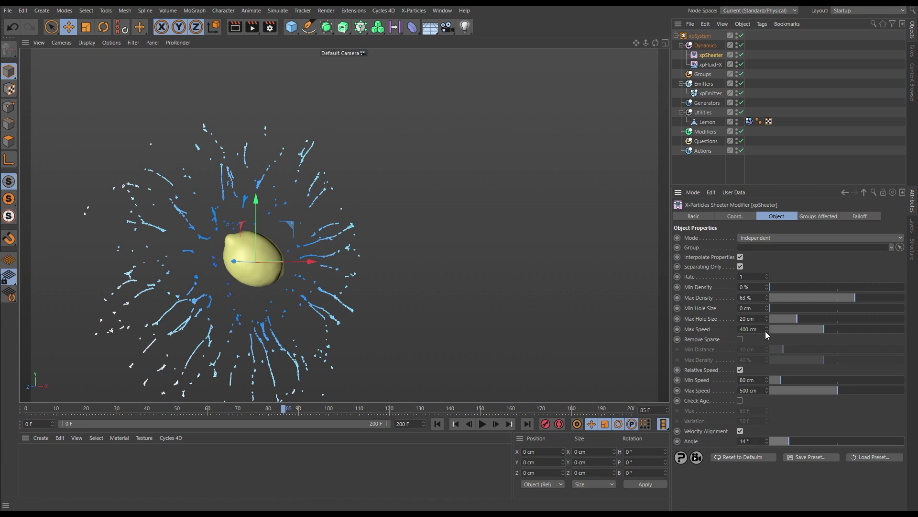
# Set the xpSheeter's Max Hole Size to 33 cm, replay the simulation from the start to frame 74 and inspect the splash.
pyautogui.moveTo(796, 318); pyautogui.dragTo(803, 318)
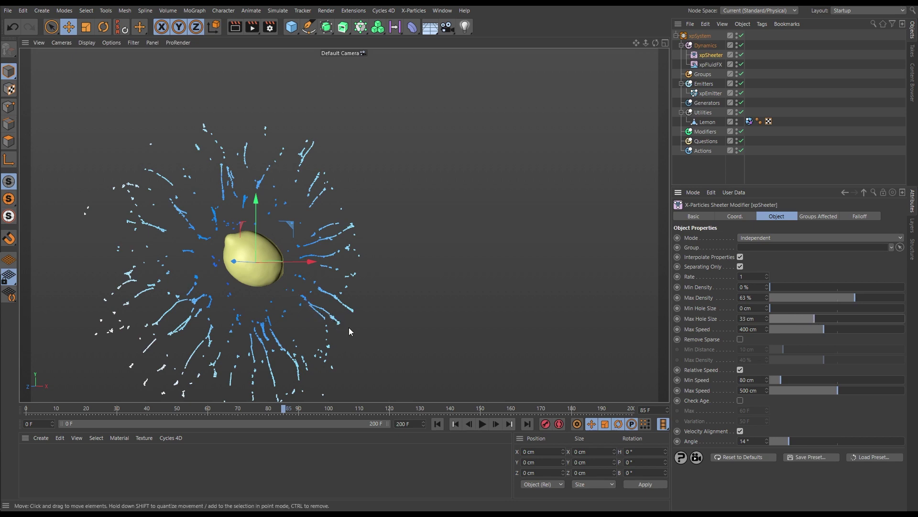
pyautogui.click(437, 424)
pyautogui.click(482, 424)
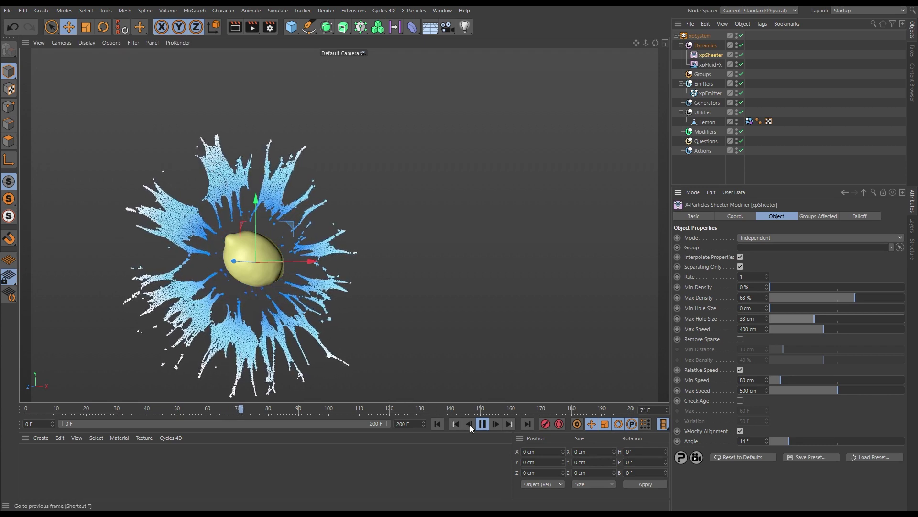
pyautogui.click(483, 424)
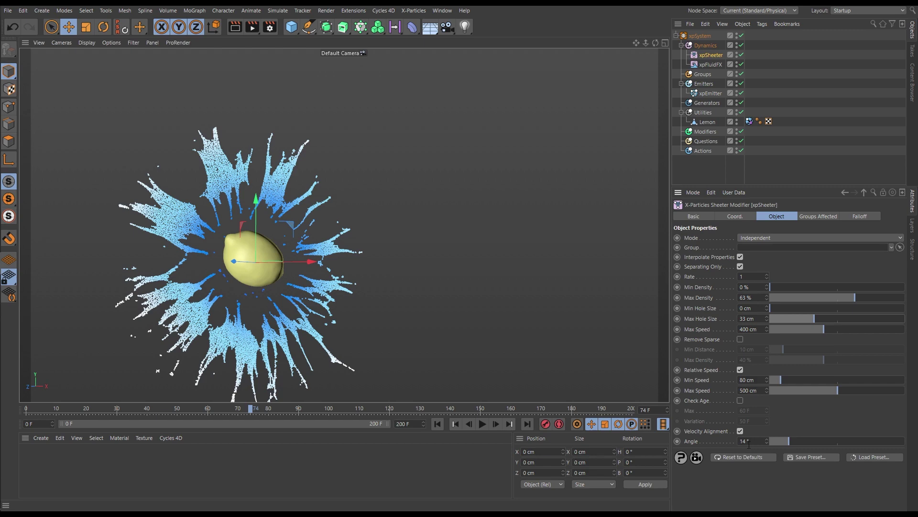
pyautogui.keyDown('alt'); pyautogui.moveTo(225, 273); pyautogui.dragTo(237, 257); pyautogui.keyUp('alt')
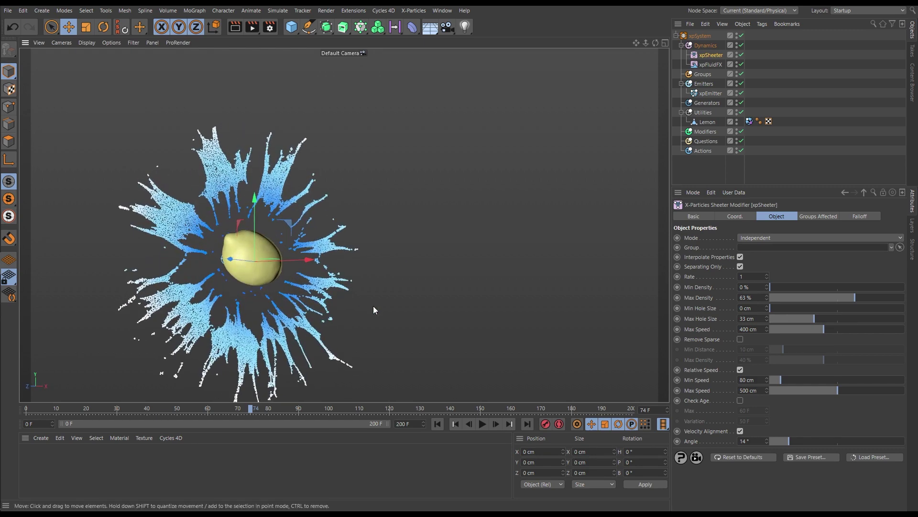
# Disable Relative Speed on the xpSheeter and replay the simulation from the start to frame 61.
pyautogui.click(740, 370)
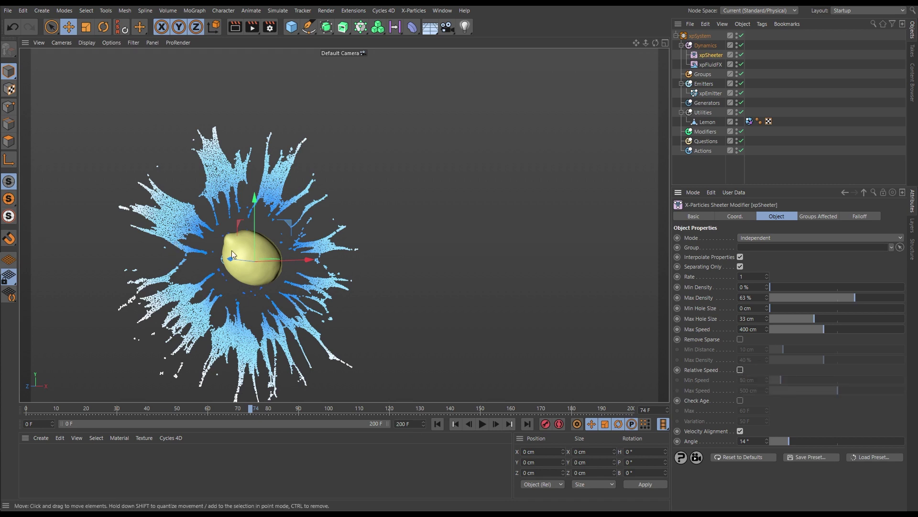
pyautogui.click(437, 423)
pyautogui.click(482, 424)
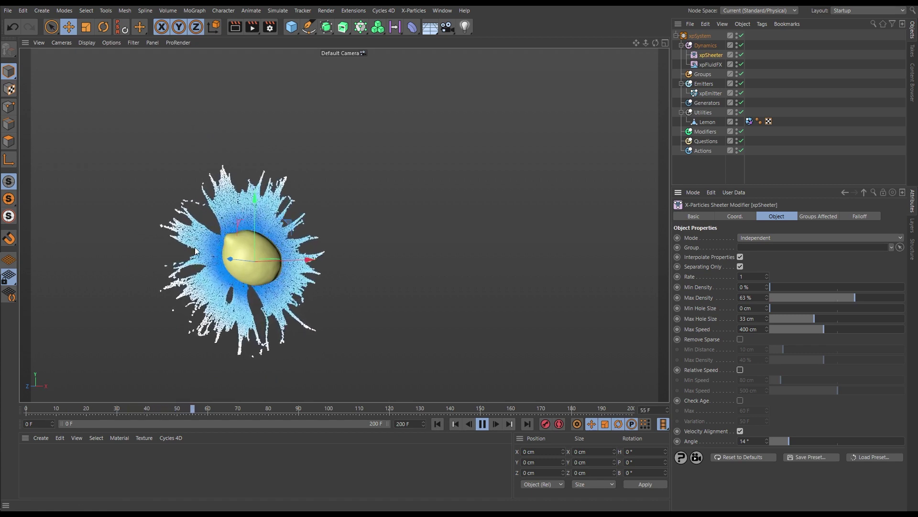
pyautogui.click(483, 423)
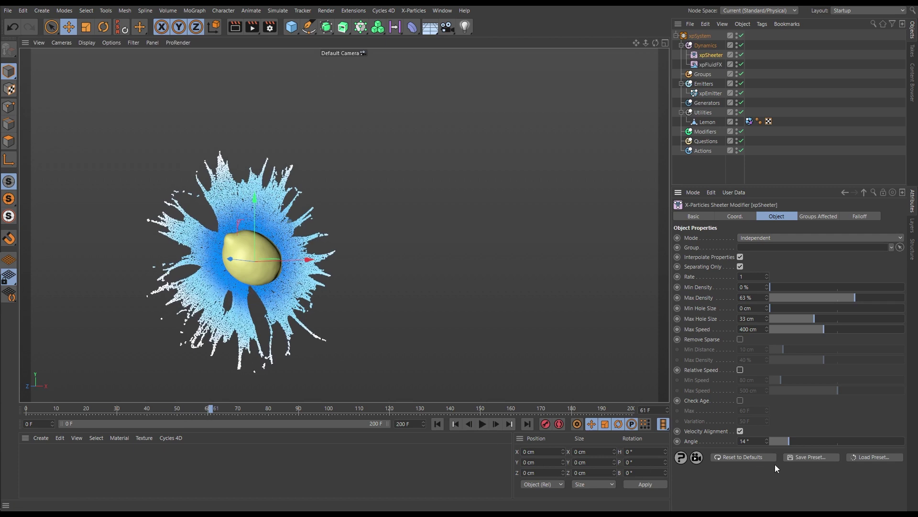
# Set Velocity Alignment's Angle to 10°, replay the simulation from the start to frame 70 and inspect the tendrils around the lemon.
pyautogui.click(787, 441)
pyautogui.click(437, 424)
pyautogui.click(482, 424)
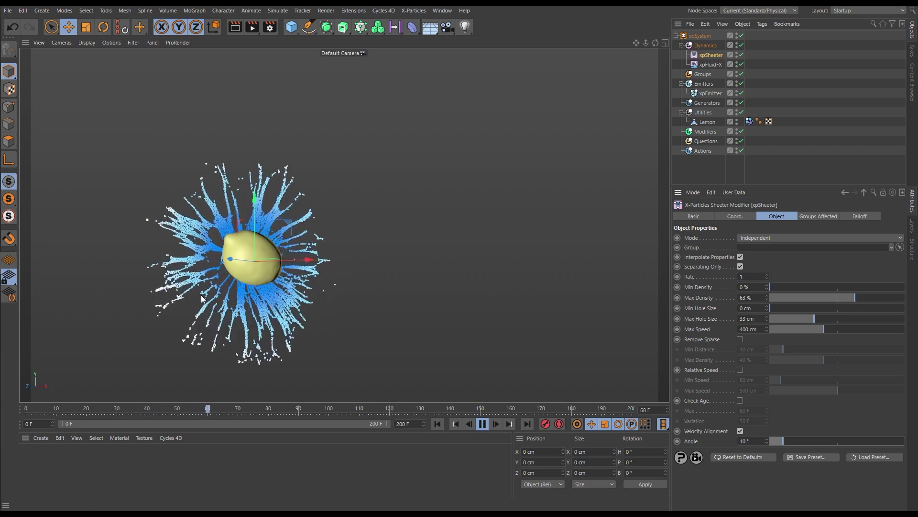
pyautogui.click(482, 424)
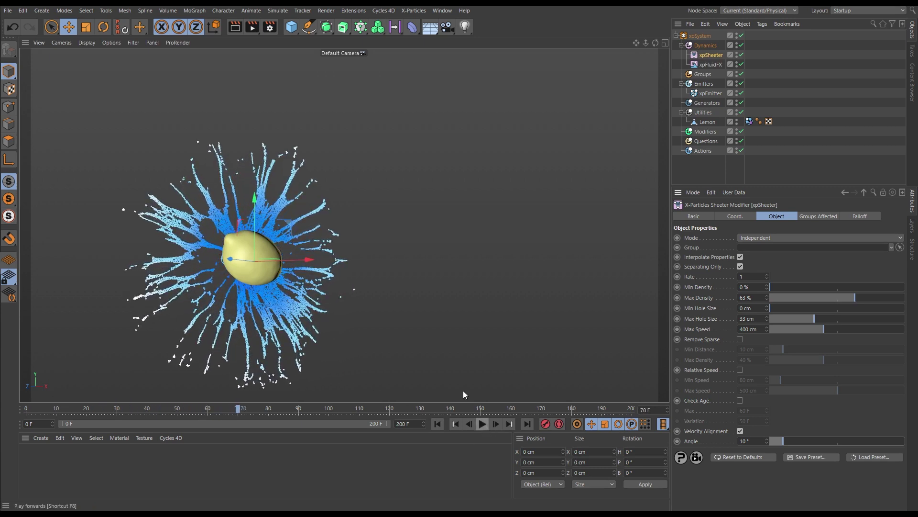
pyautogui.keyDown('alt'); pyautogui.moveTo(244, 266); pyautogui.dragTo(280, 230); pyautogui.keyUp('alt')
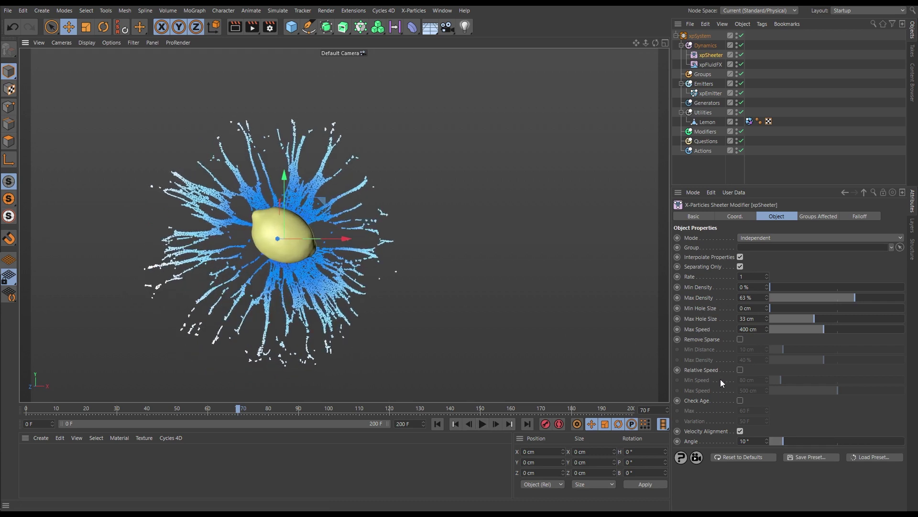
pyautogui.moveTo(303, 260)
pyautogui.keyDown('alt'); pyautogui.mouseDown()
pyautogui.moveTo(539, 251)
pyautogui.moveTo(559, 267)
pyautogui.moveTo(308, 254)
pyautogui.mouseUp(); pyautogui.keyUp('alt')
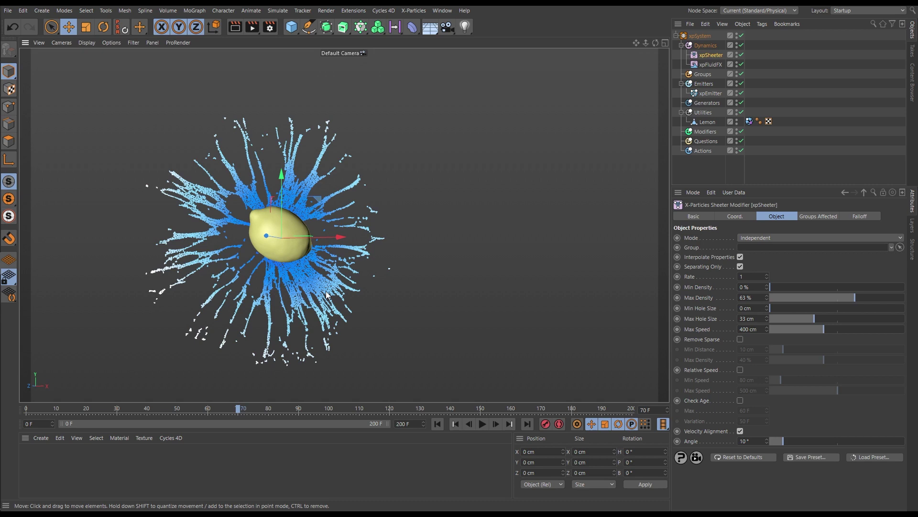
pyautogui.scroll(4, 289, 255)
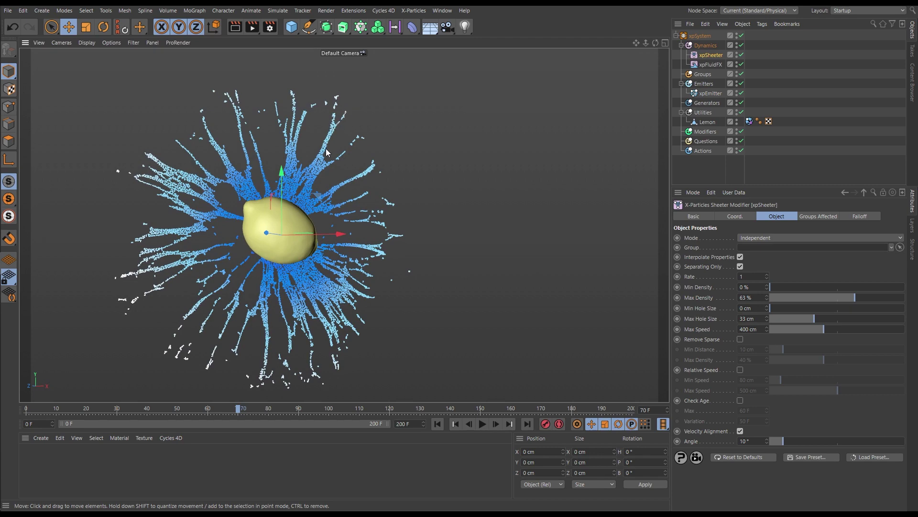
pyautogui.moveTo(287, 221)
pyautogui.keyDown('alt'); pyautogui.mouseDown()
pyautogui.moveTo(377, 237)
pyautogui.moveTo(418, 226)
pyautogui.moveTo(318, 233)
pyautogui.mouseUp(); pyautogui.keyUp('alt')
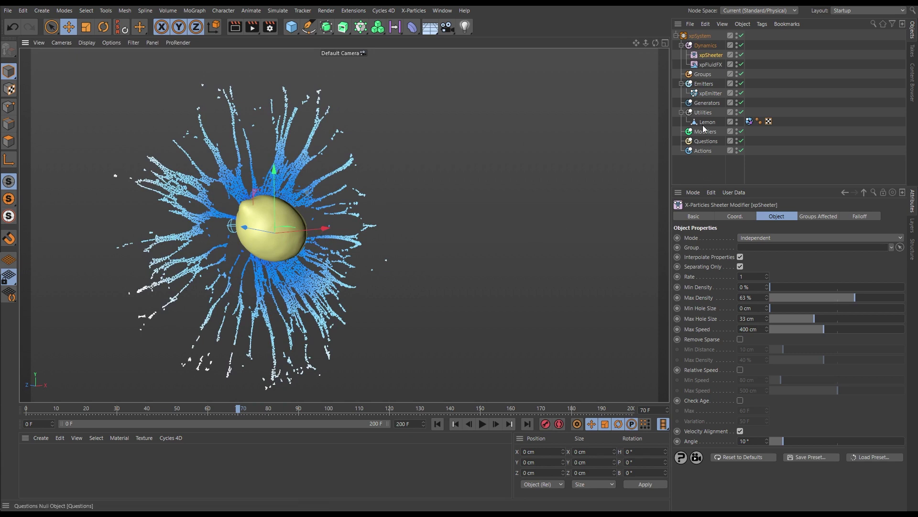
# Set Surface Tension to 30 in the xpEmitter's fluid data and replay the simulation from the start to frame 73.
pyautogui.click(707, 94)
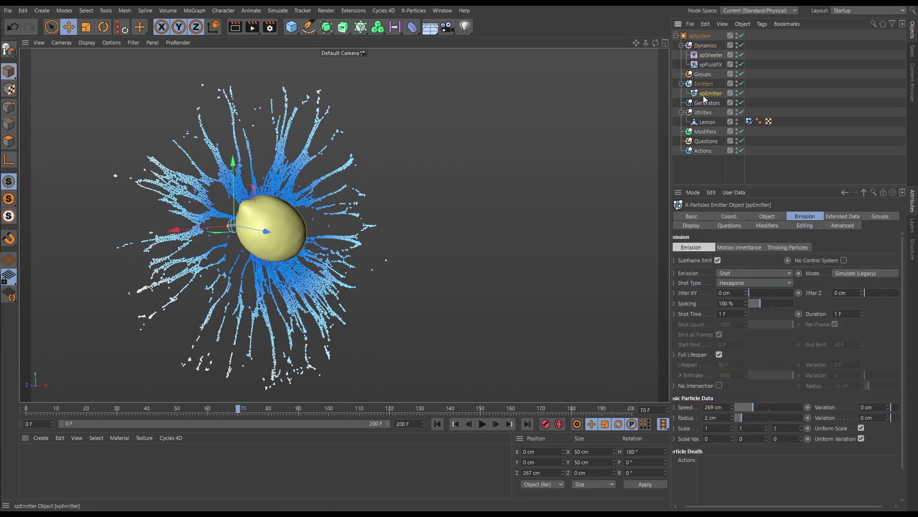
pyautogui.click(837, 217)
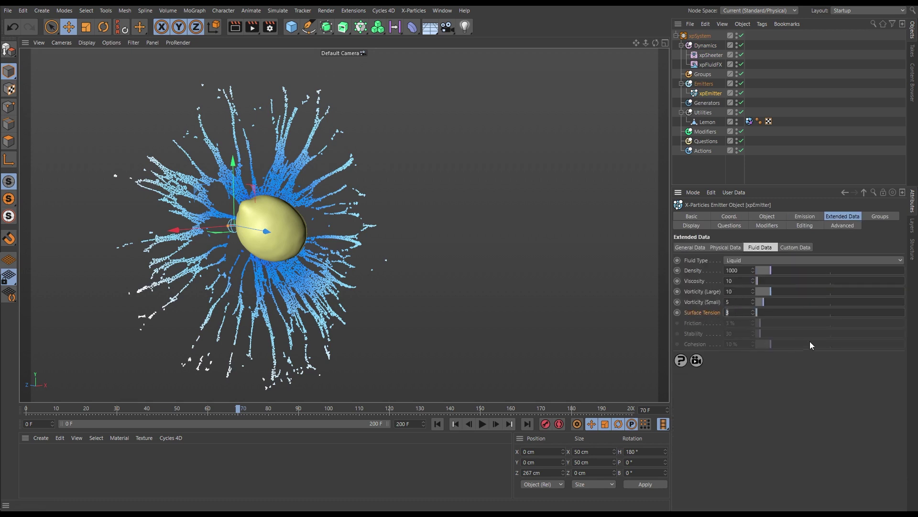
pyautogui.write('30')
pyautogui.press('Return')
pyautogui.click(437, 424)
pyautogui.click(482, 423)
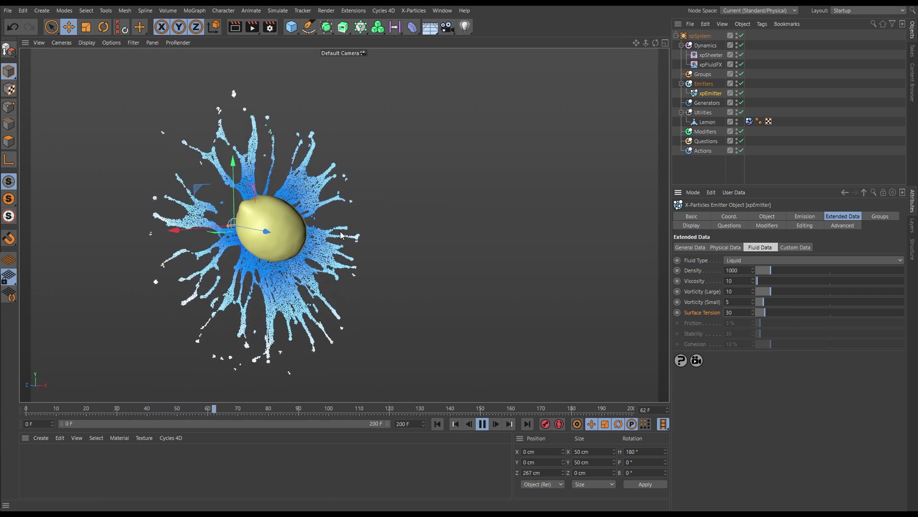
pyautogui.click(482, 424)
pyautogui.moveTo(229, 252)
pyautogui.keyDown('alt'); pyautogui.mouseDown()
pyautogui.moveTo(451, 213)
pyautogui.moveTo(472, 223)
pyautogui.moveTo(262, 222)
pyautogui.moveTo(213, 234)
pyautogui.moveTo(229, 227)
pyautogui.mouseUp(); pyautogui.keyUp('alt')
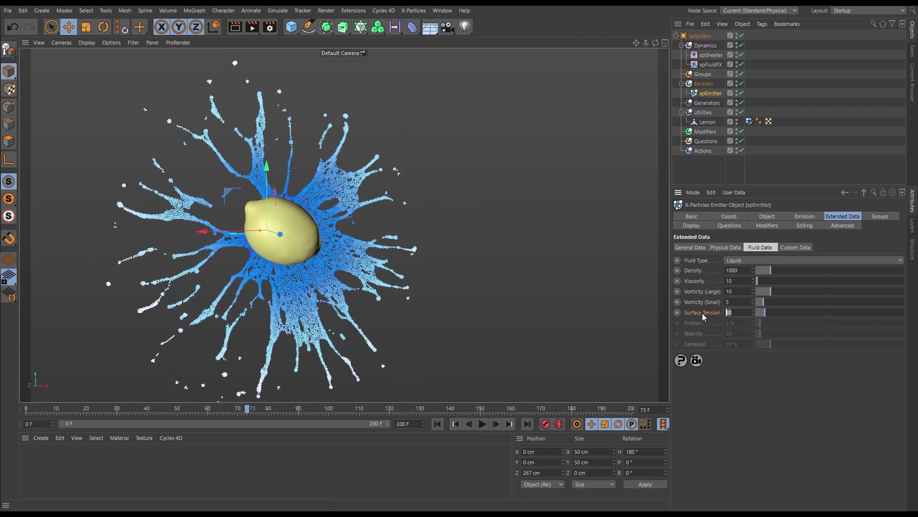
# Raise the xpEmitter's Surface Tension to 40, replay the simulation from the start to frame 64 and inspect the splash.
pyautogui.write('40')
pyautogui.press('Return')
pyautogui.click(435, 426)
pyautogui.click(483, 425)
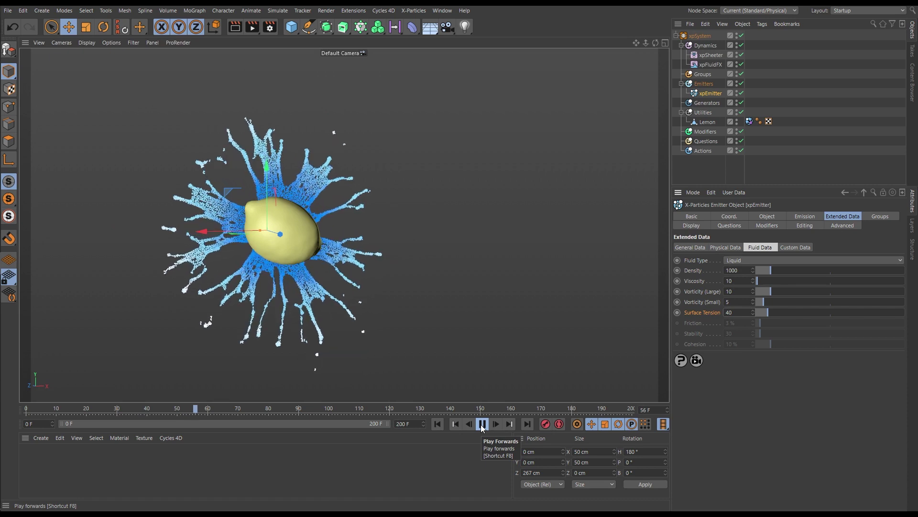
pyautogui.click(482, 424)
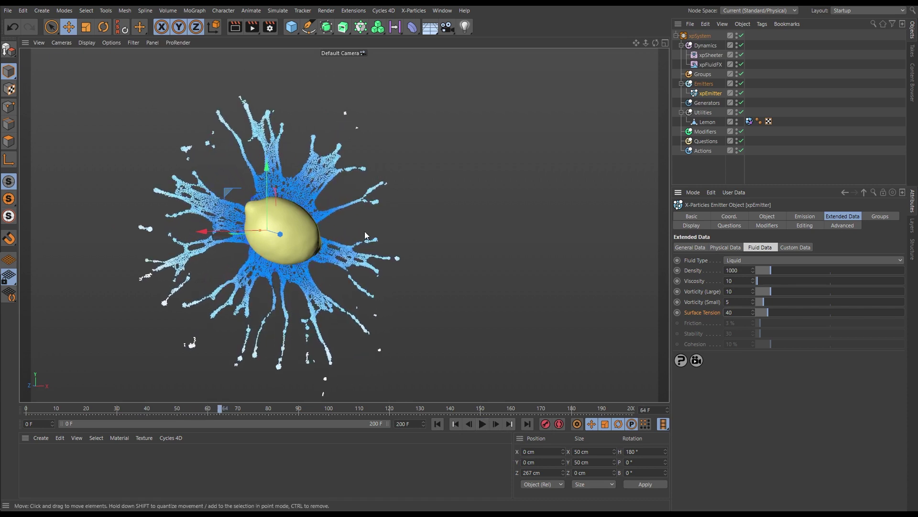
pyautogui.moveTo(292, 260)
pyautogui.keyDown('alt'); pyautogui.mouseDown()
pyautogui.moveTo(396, 242)
pyautogui.moveTo(293, 254)
pyautogui.mouseUp(); pyautogui.keyUp('alt')
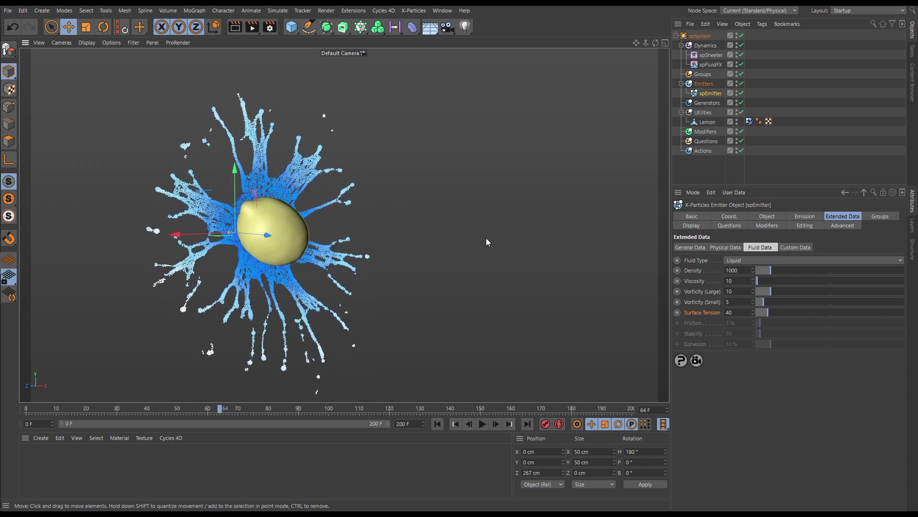
# Add an xpDrag motion modifier to the X-Particles system and replay the simulation from the start to frame 58.
pyautogui.click(706, 130)
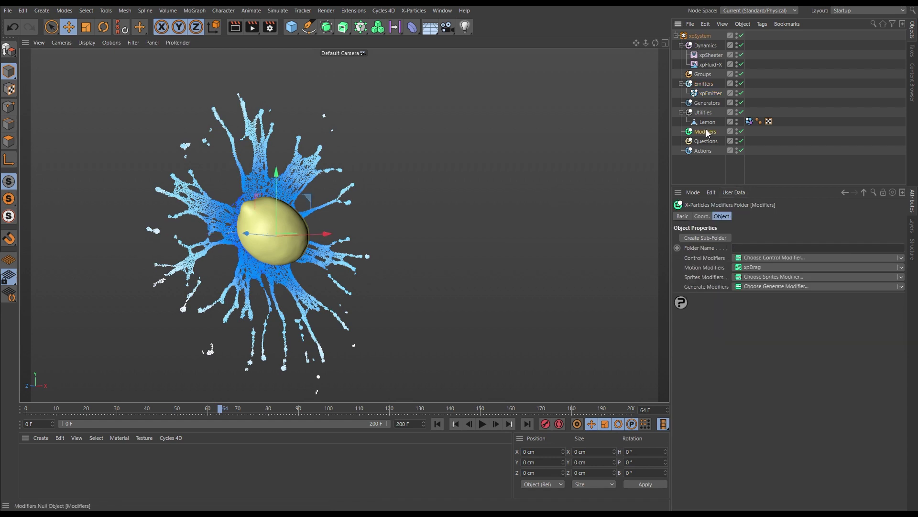
pyautogui.click(901, 268)
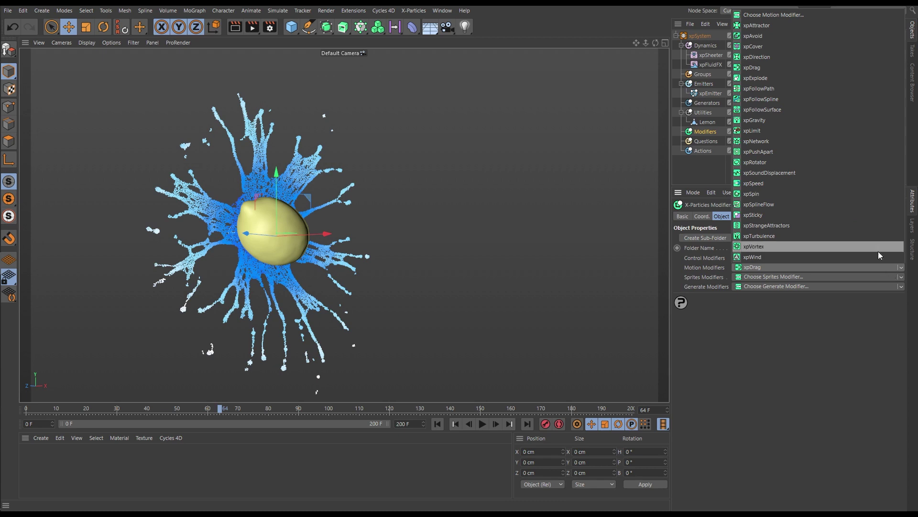
pyautogui.click(754, 268)
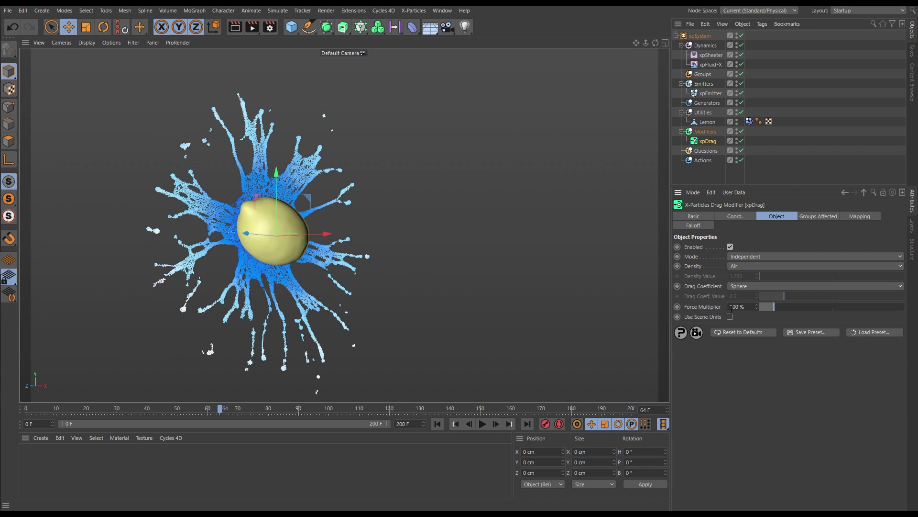
pyautogui.click(437, 423)
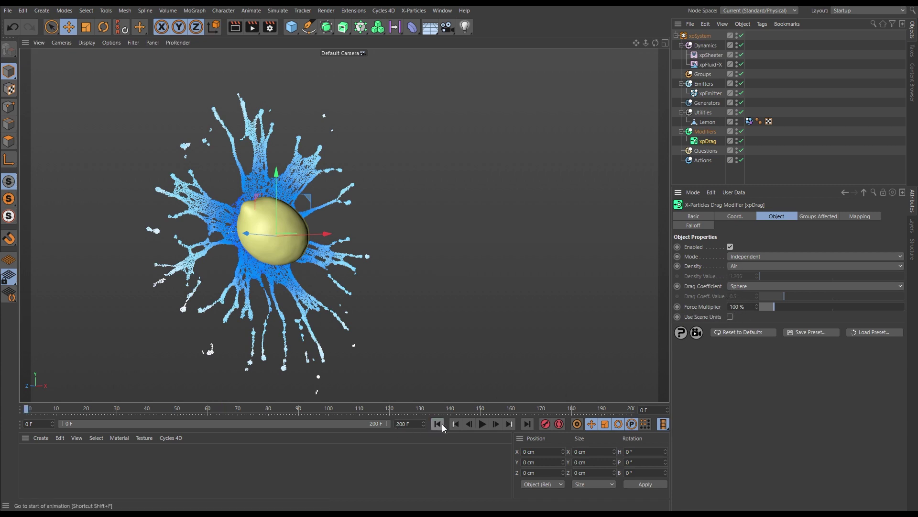
pyautogui.click(483, 424)
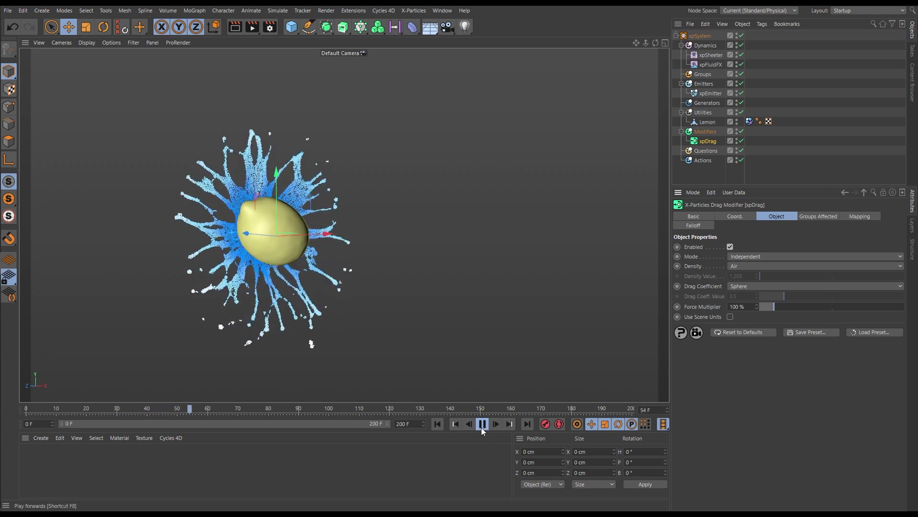
pyautogui.click(482, 424)
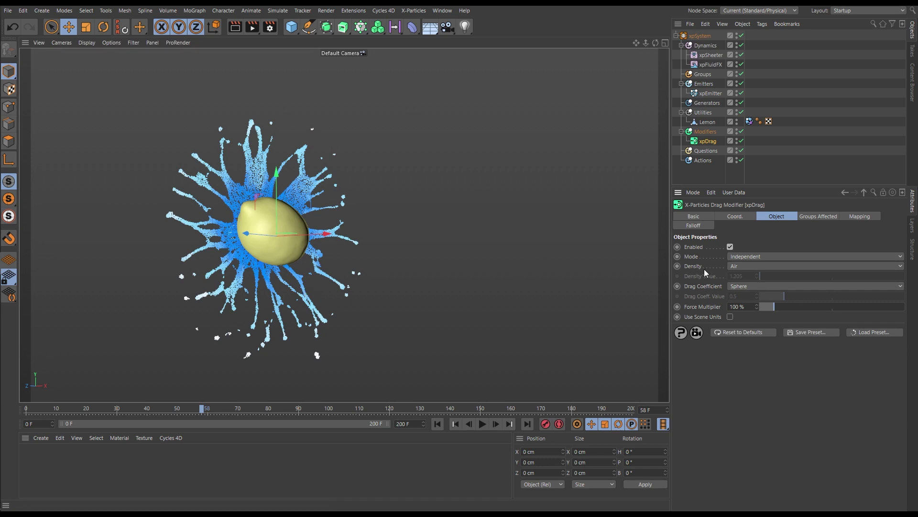
# Keep xpDrag's Density at Air, set its Force Multiplier to 1000 %, and replay the simulation from the start to frame 74.
pyautogui.click(897, 267)
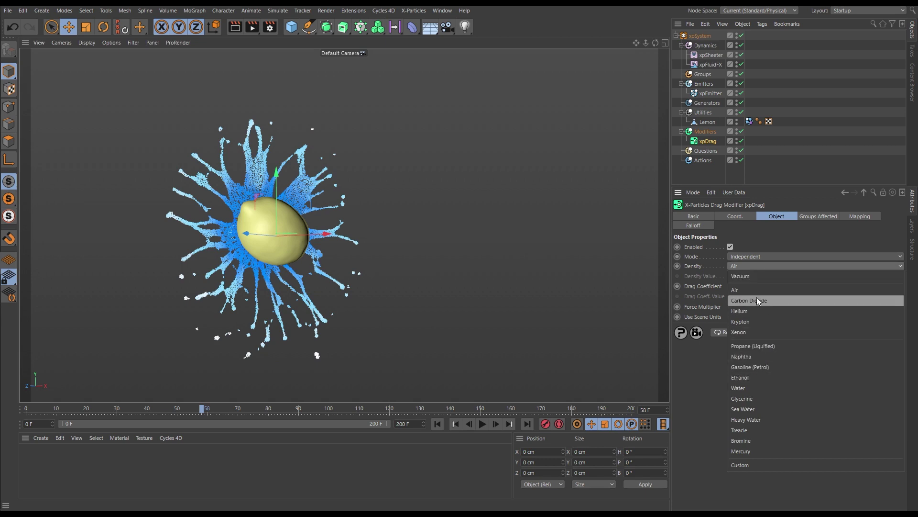
pyautogui.click(736, 290)
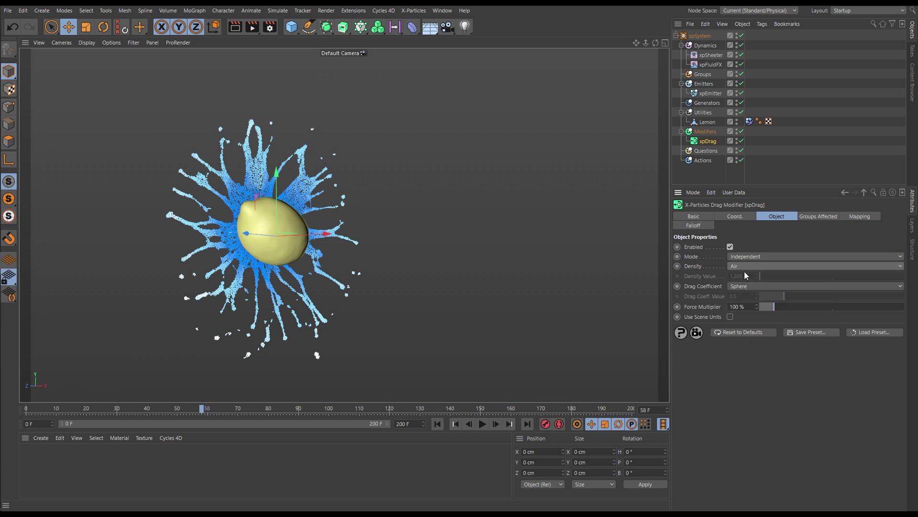
pyautogui.click(739, 308)
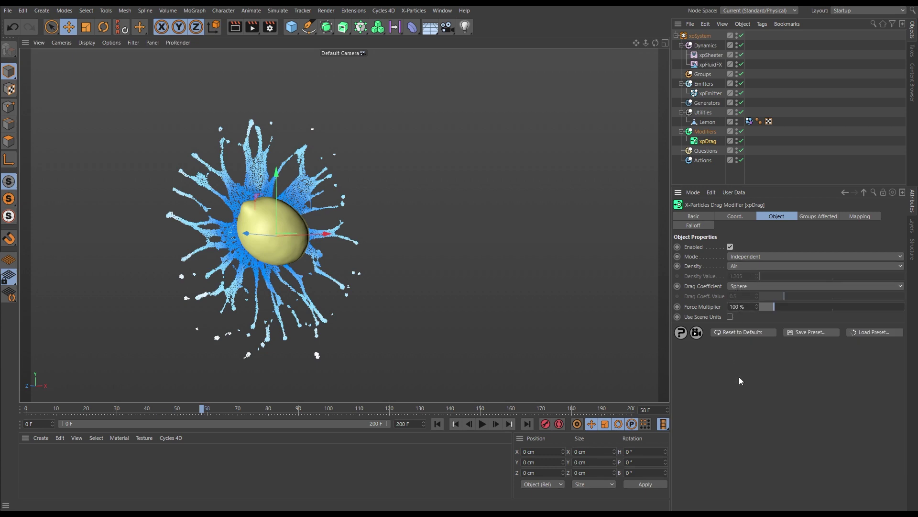
pyautogui.write('0')
pyautogui.press('Return')
pyautogui.click(468, 427)
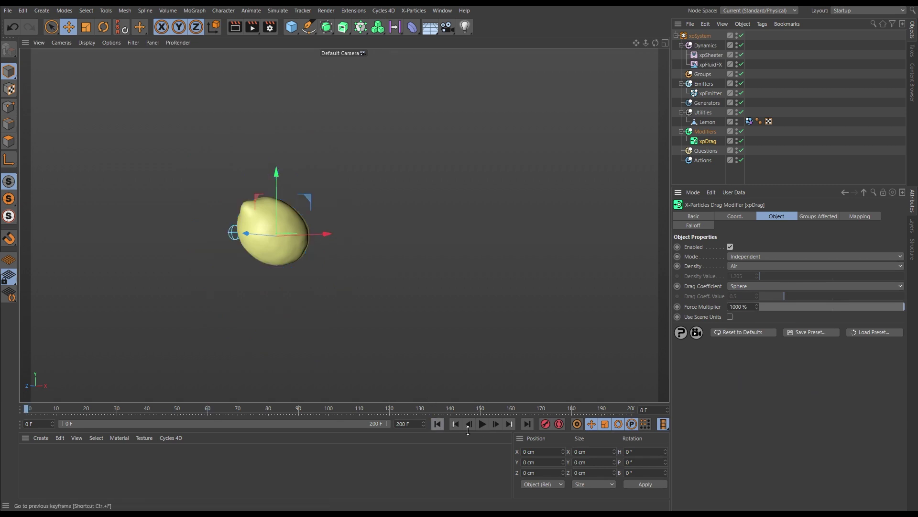
pyautogui.click(482, 424)
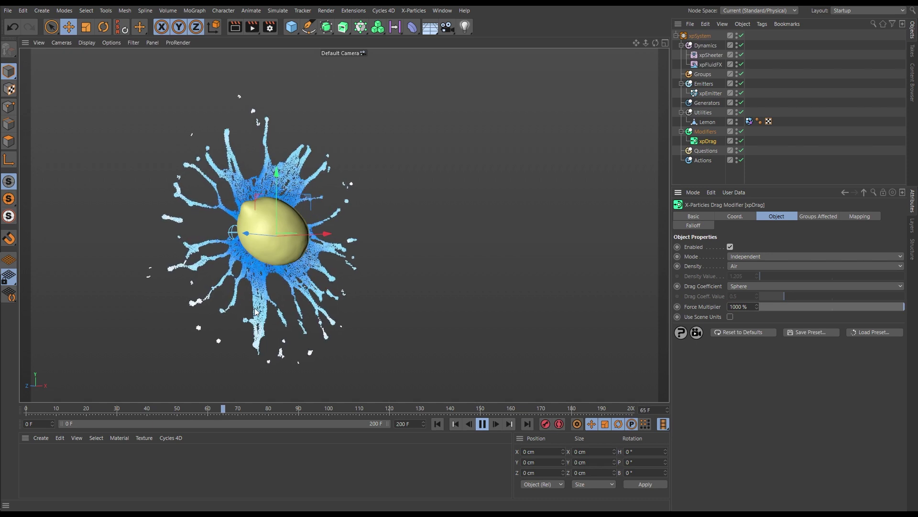
pyautogui.click(482, 424)
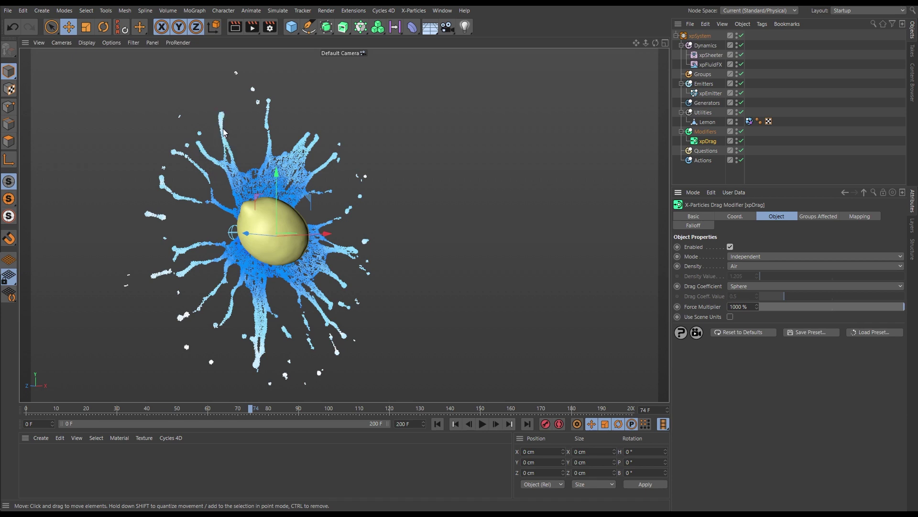
pyautogui.moveTo(278, 258)
pyautogui.keyDown('alt'); pyautogui.mouseDown()
pyautogui.moveTo(444, 219)
pyautogui.moveTo(491, 225)
pyautogui.moveTo(525, 246)
pyautogui.moveTo(538, 234)
pyautogui.moveTo(424, 247)
pyautogui.moveTo(248, 237)
pyautogui.moveTo(212, 264)
pyautogui.moveTo(288, 249)
pyautogui.moveTo(275, 257)
pyautogui.mouseUp(); pyautogui.keyUp('alt')
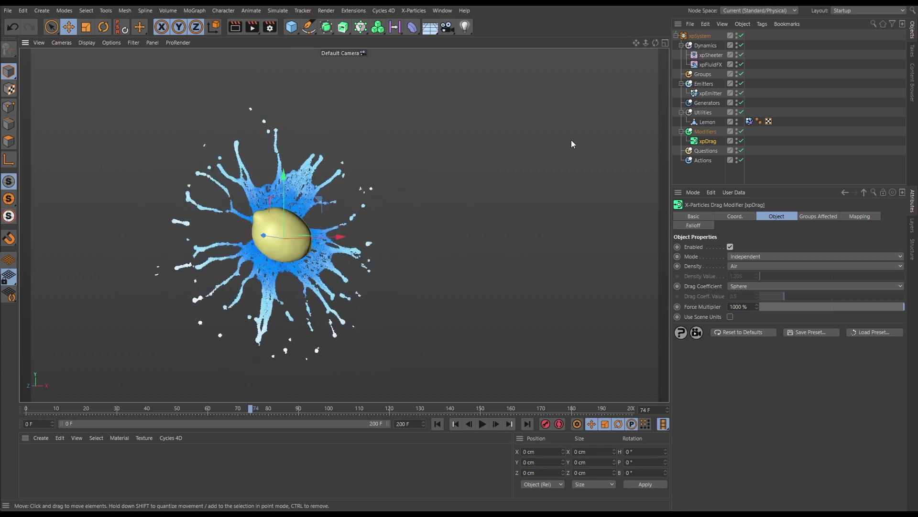
# Turn off Velocity Alignment on the xpSheeter and set its Max Hole Size to 20 cm.
pyautogui.click(711, 55)
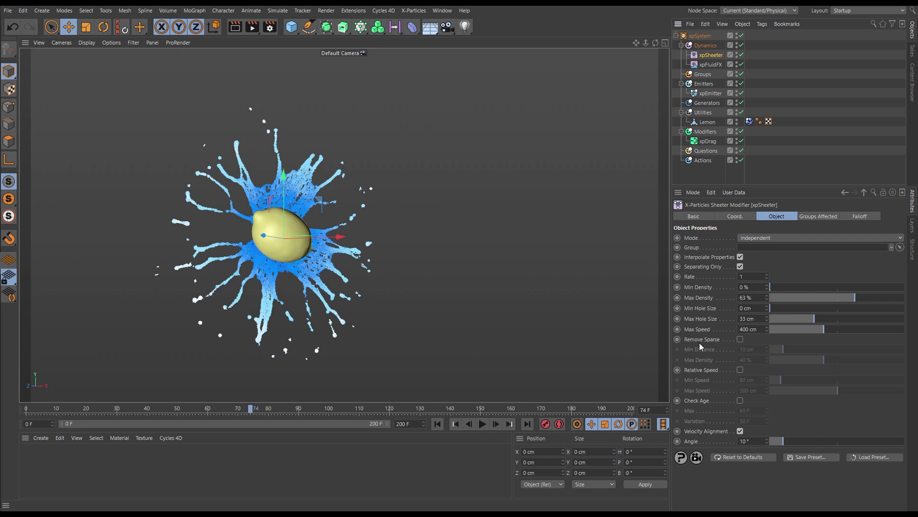
pyautogui.click(739, 431)
pyautogui.moveTo(814, 318); pyautogui.dragTo(797, 321)
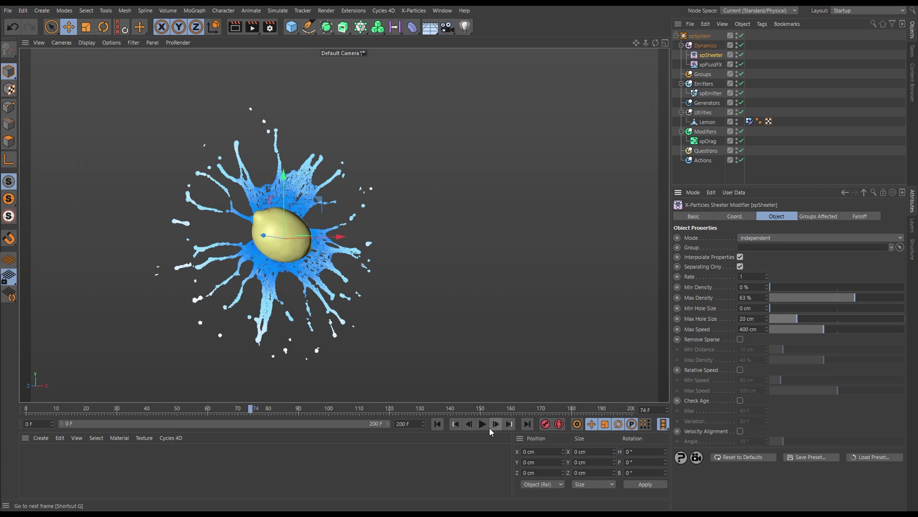
# Disable the xpDrag modifier and replay the simulation from the start to frame 47.
pyautogui.click(741, 140)
pyautogui.click(437, 424)
pyautogui.click(482, 424)
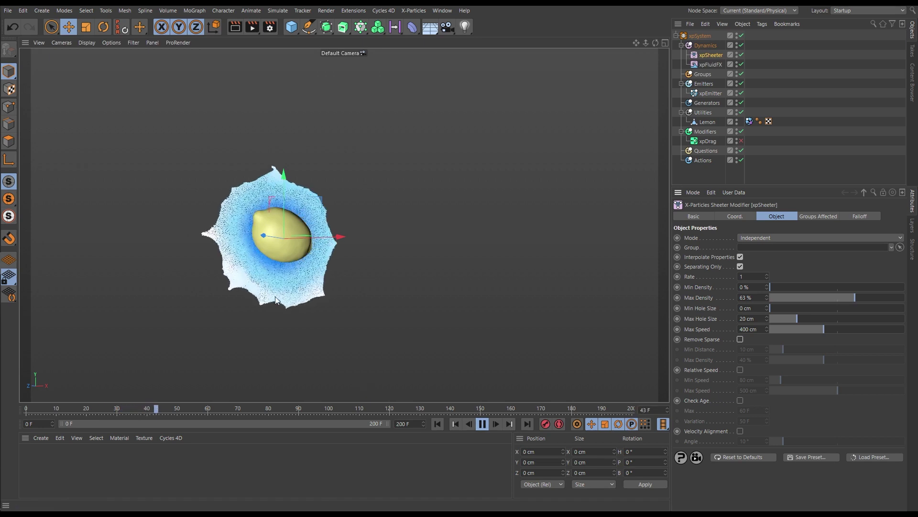
pyautogui.click(482, 423)
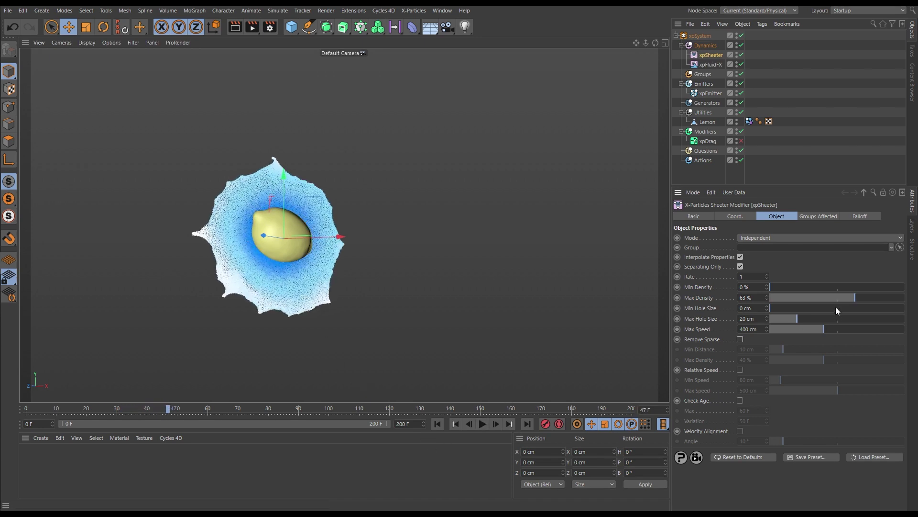
# Lower the xpSheeter's Max Density to 52 % and replay the simulation from the start to frame 49.
pyautogui.moveTo(852, 297); pyautogui.dragTo(847, 297)
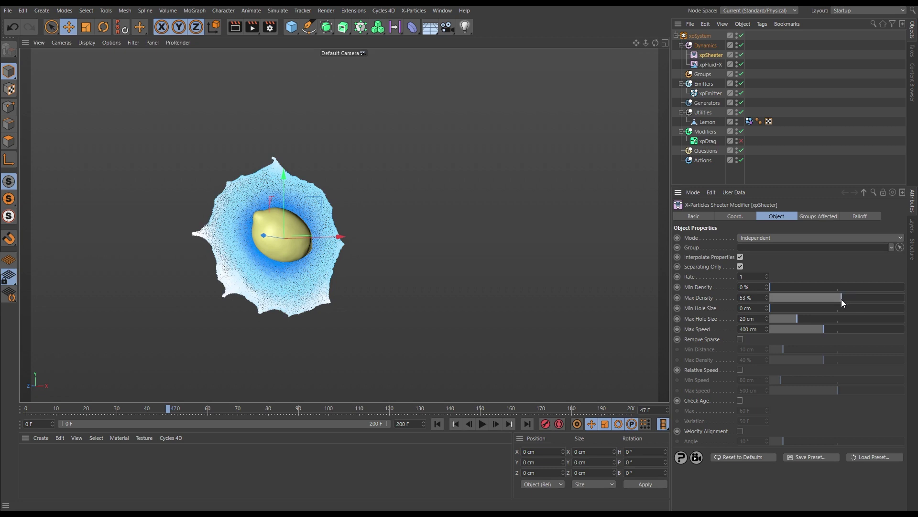
pyautogui.click(439, 424)
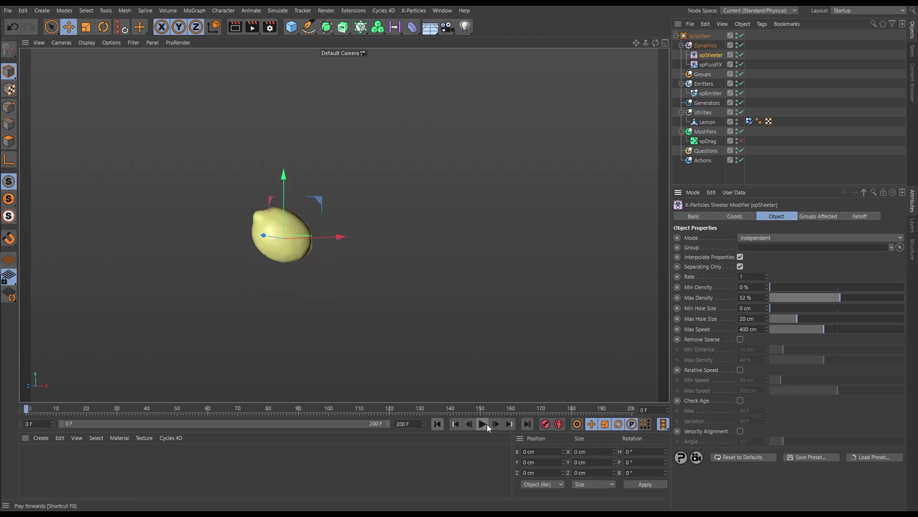
pyautogui.click(482, 424)
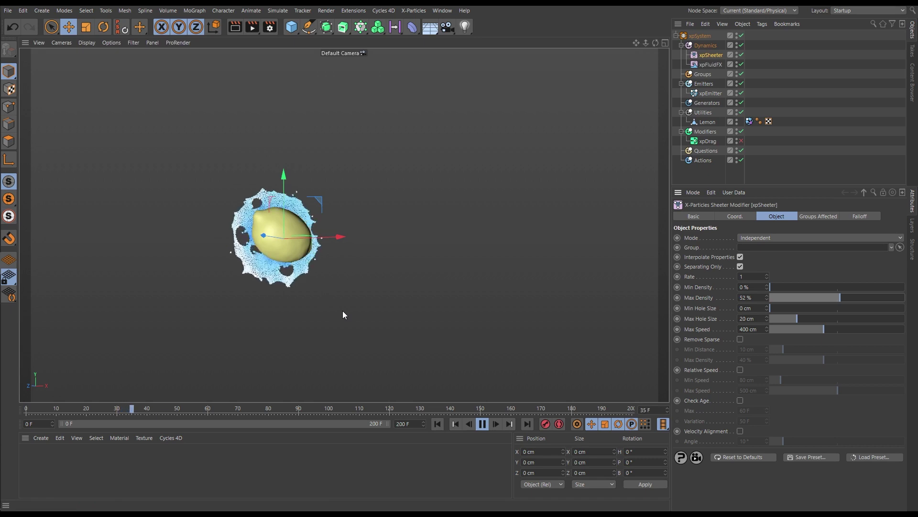
pyautogui.click(482, 423)
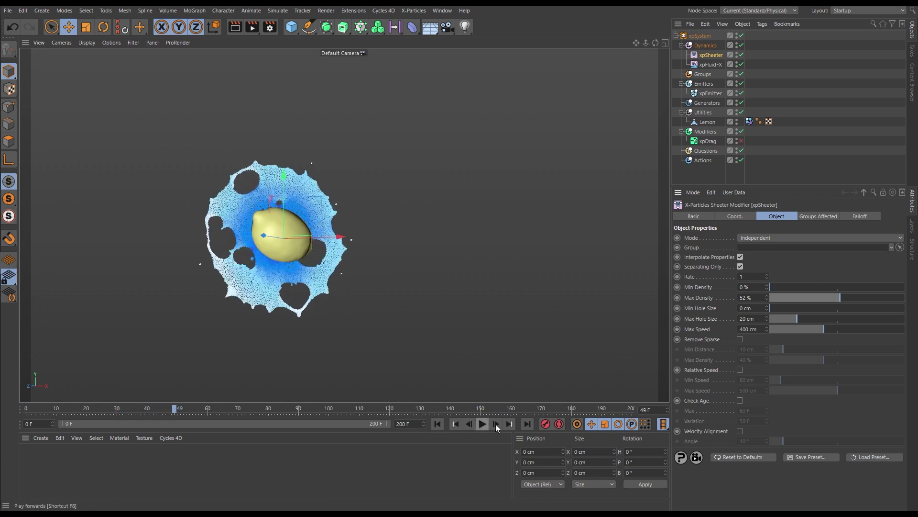
# Enable Remove Sparse on the xpSheeter with its Max Density at 0 %, and replay the simulation from the start to frame 51.
pyautogui.click(740, 339)
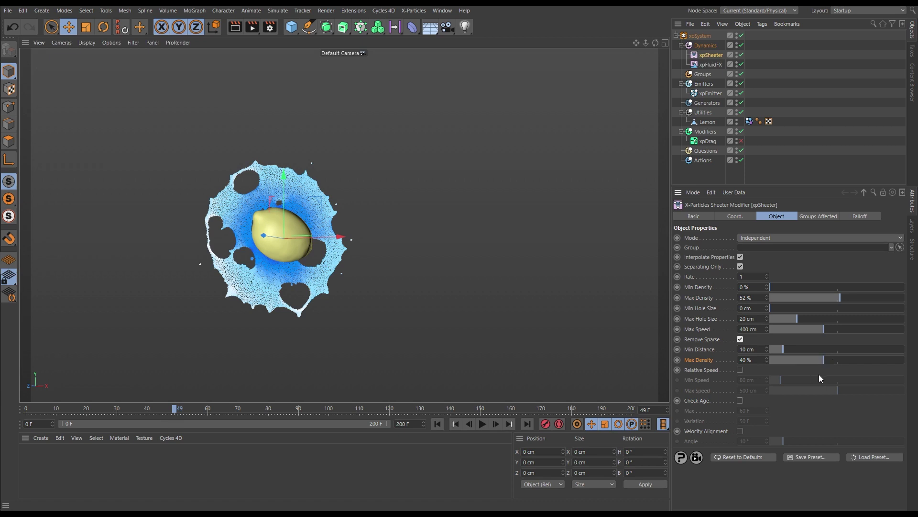
pyautogui.moveTo(835, 361); pyautogui.dragTo(894, 361)
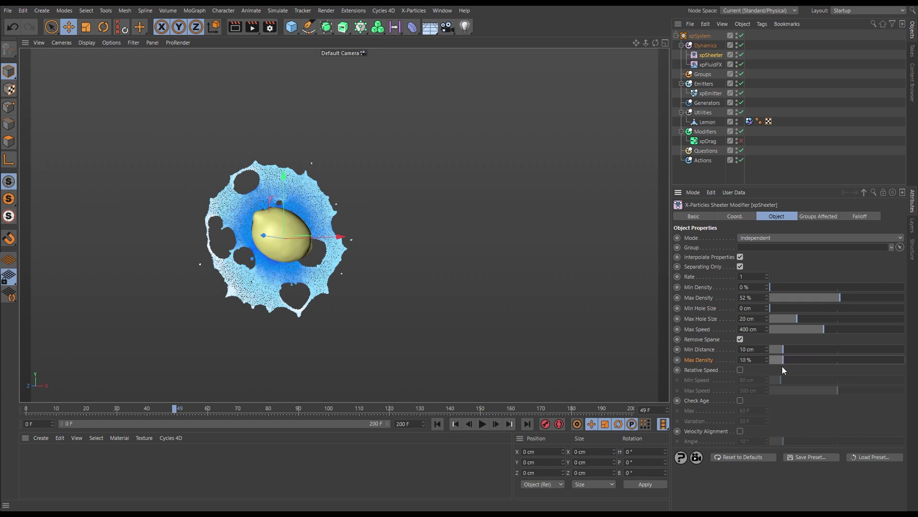
pyautogui.moveTo(783, 366); pyautogui.dragTo(779, 366)
pyautogui.click(437, 424)
pyautogui.click(484, 425)
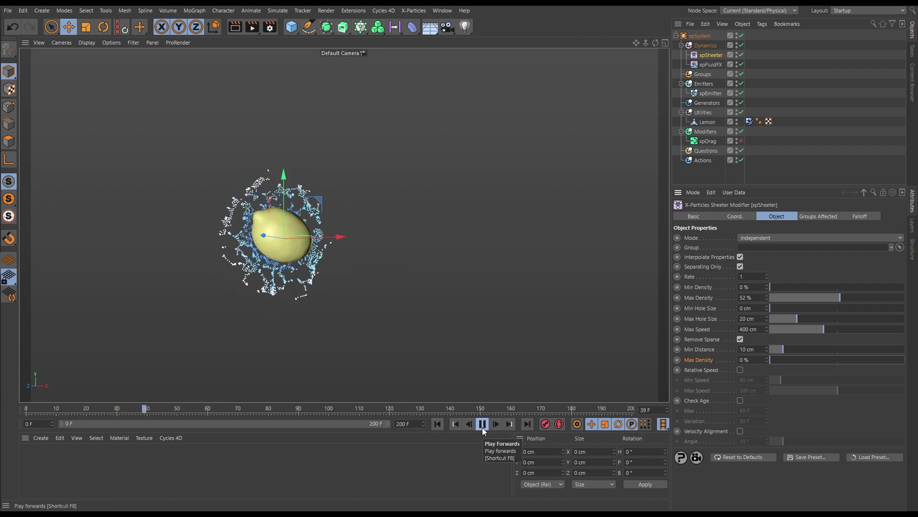
pyautogui.click(483, 424)
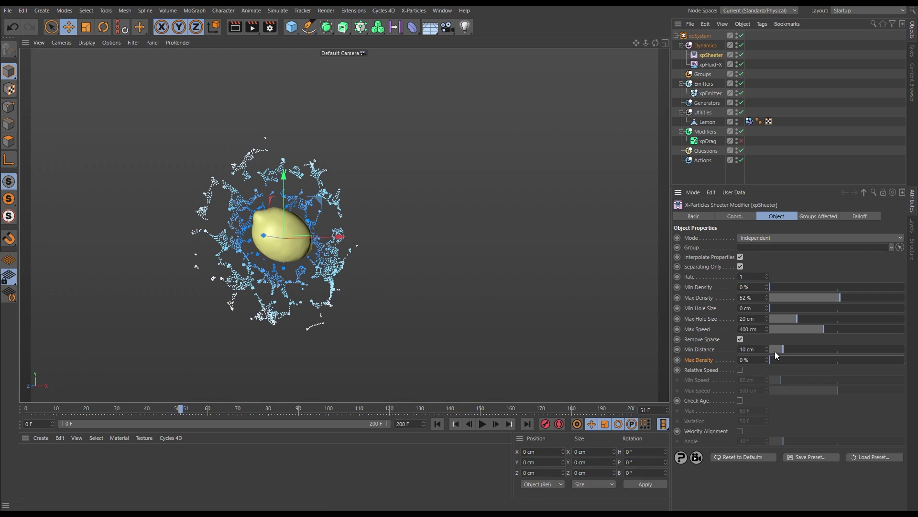
# Set Remove Sparse's Min Distance to 3 cm and replay the simulation from the start to frame 65.
pyautogui.moveTo(783, 347); pyautogui.dragTo(779, 348)
pyautogui.click(435, 423)
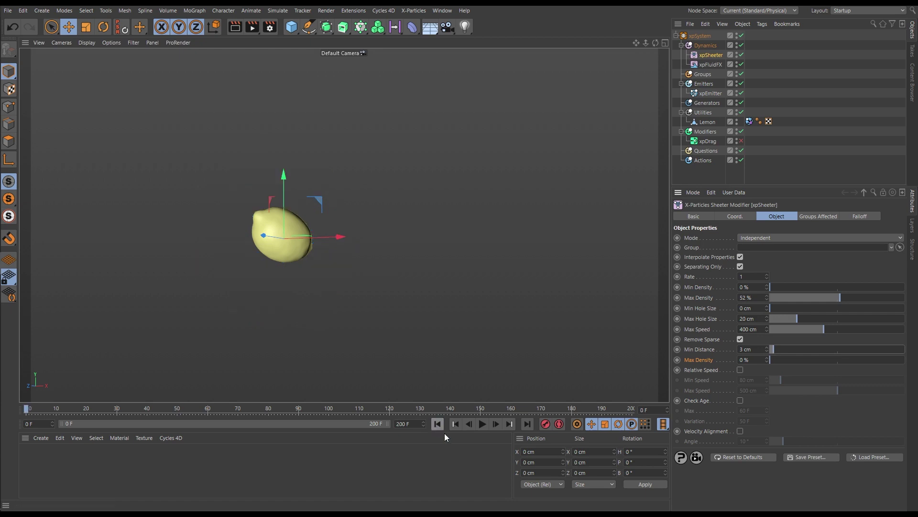
pyautogui.click(483, 424)
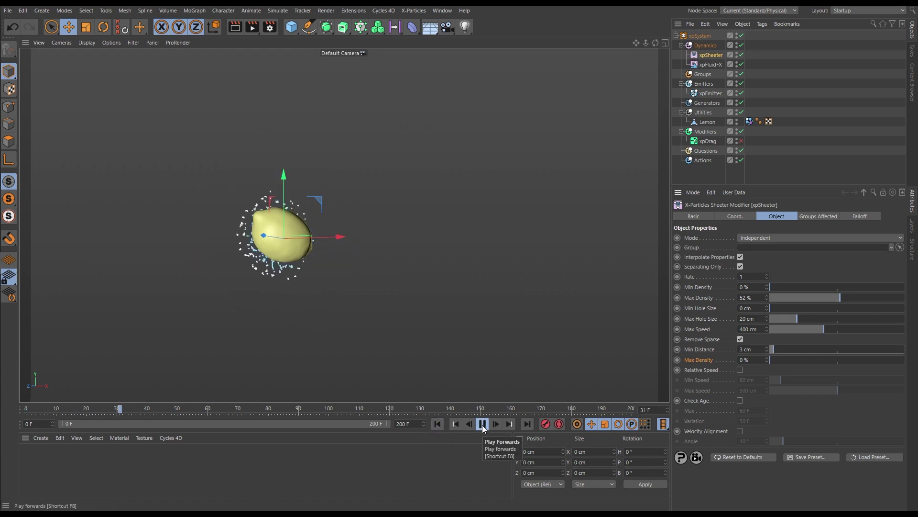
pyautogui.click(483, 424)
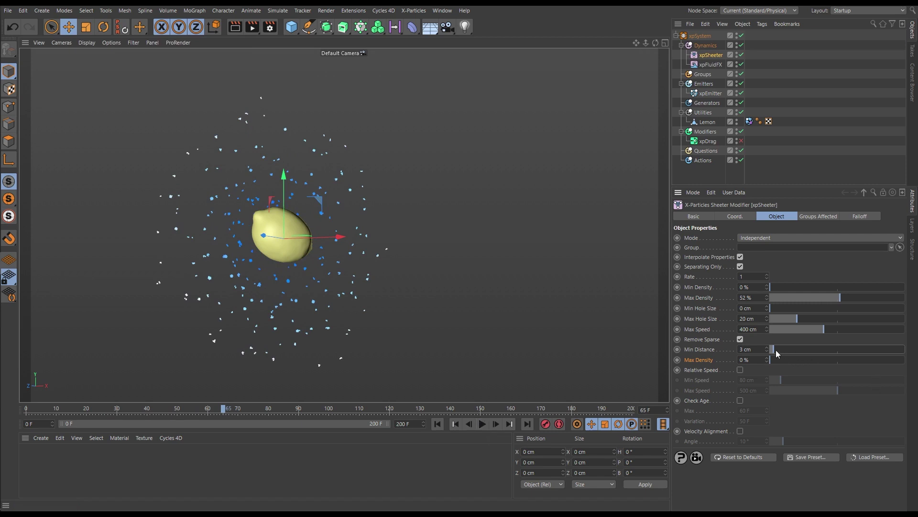
# Raise Remove Sparse's Min Distance to 50 cm and replay the simulation from the start to frame 54.
pyautogui.moveTo(776, 350); pyautogui.dragTo(809, 351)
pyautogui.click(438, 424)
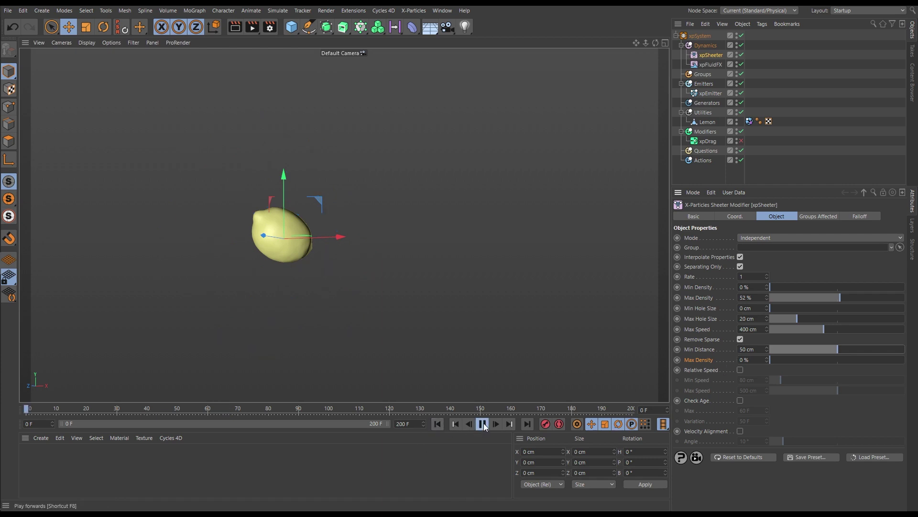
pyautogui.click(482, 423)
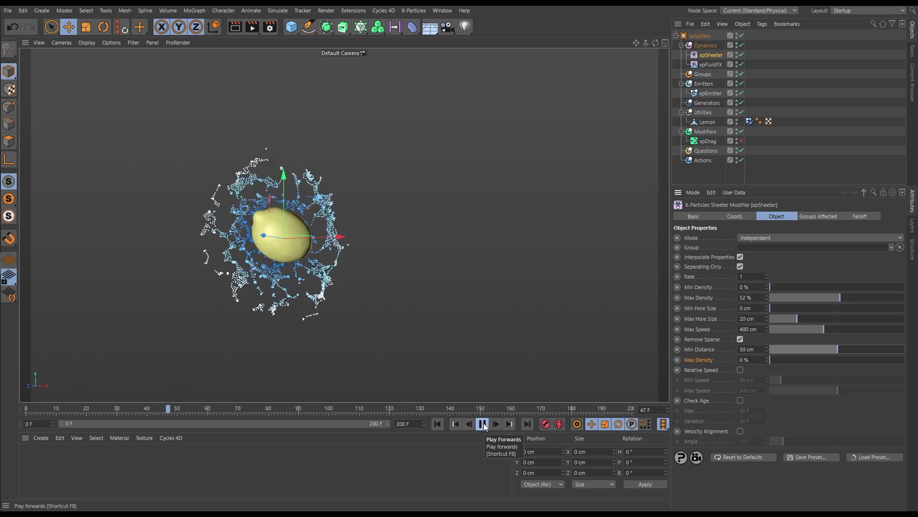
pyautogui.click(482, 423)
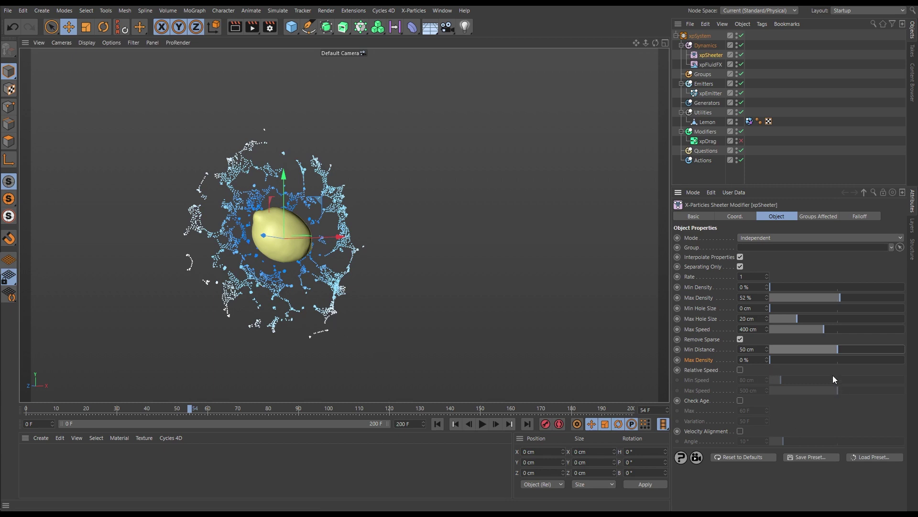
# Set Remove Sparse's Max Density to 50 % and replay the simulation from the start to frame 50.
pyautogui.moveTo(818, 360); pyautogui.dragTo(829, 360)
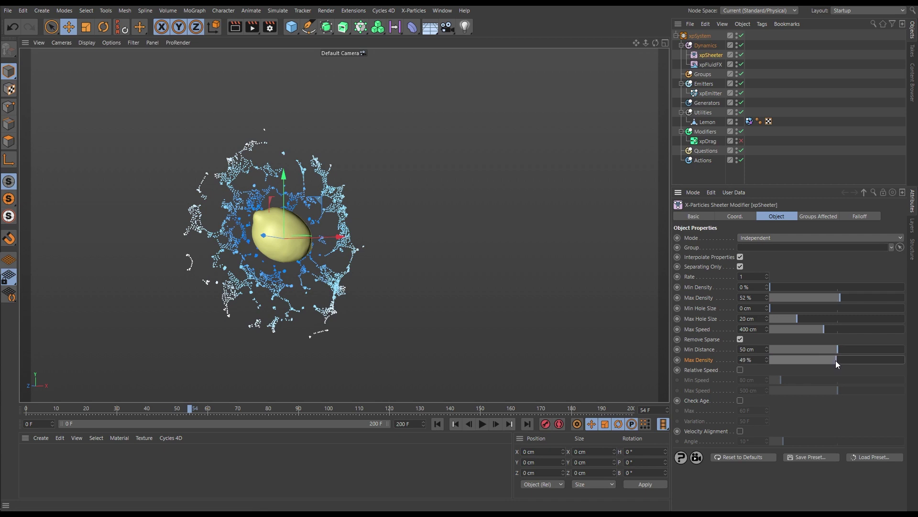
pyautogui.click(442, 424)
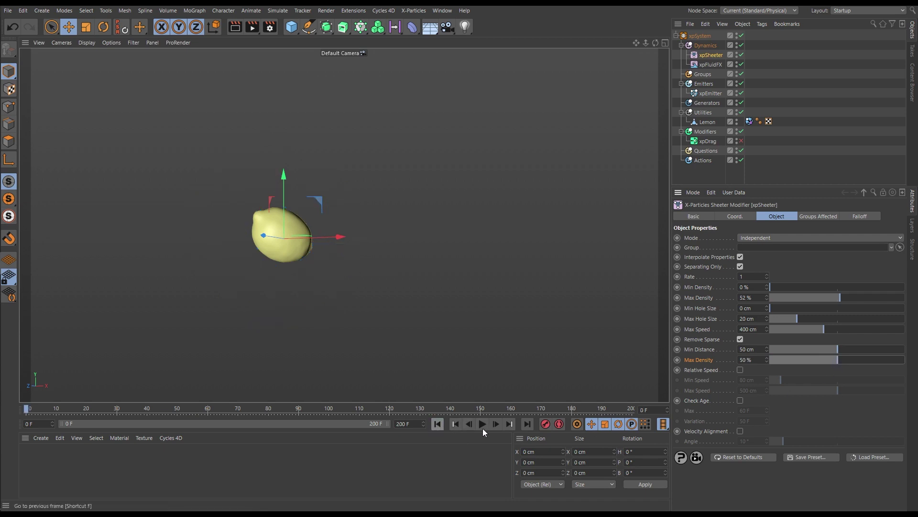
pyautogui.click(483, 424)
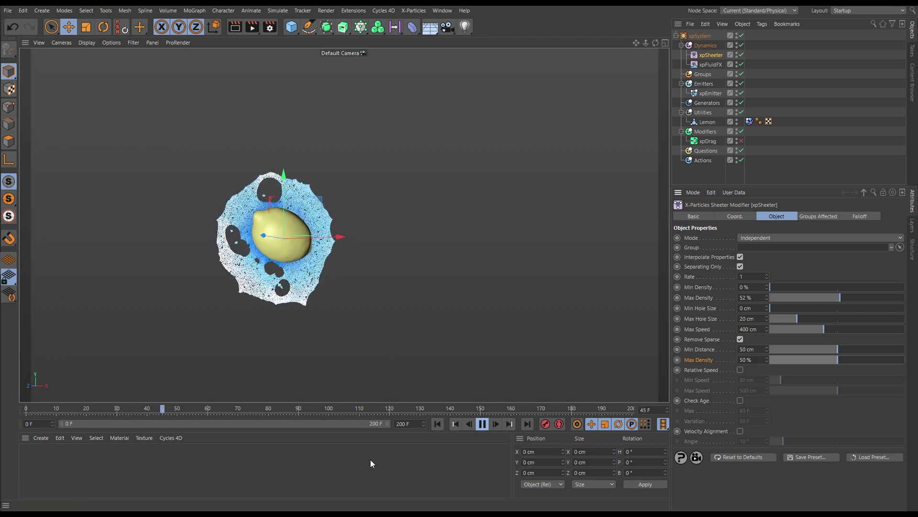
pyautogui.click(483, 424)
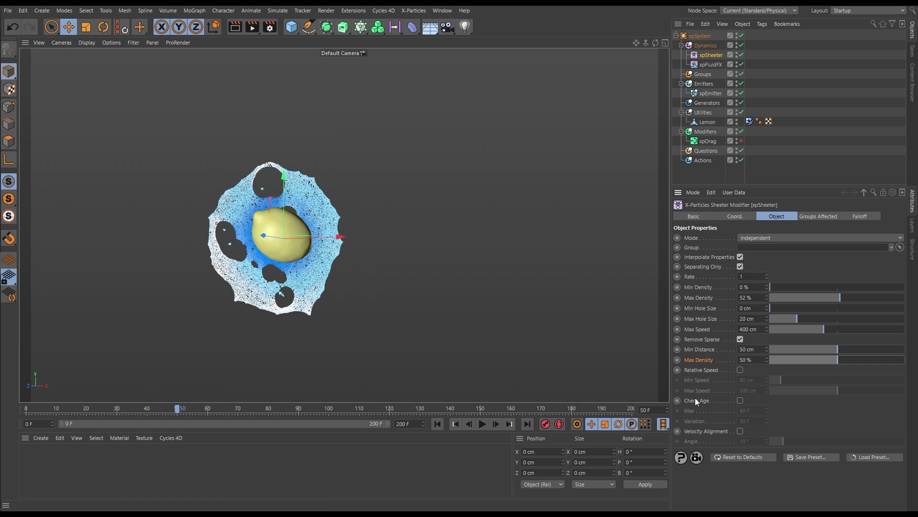
# Set Remove Sparse's Min Distance to 20 cm and Max Density to 35 %, and turn Remove Sparse off.
pyautogui.moveTo(830, 350); pyautogui.dragTo(800, 352)
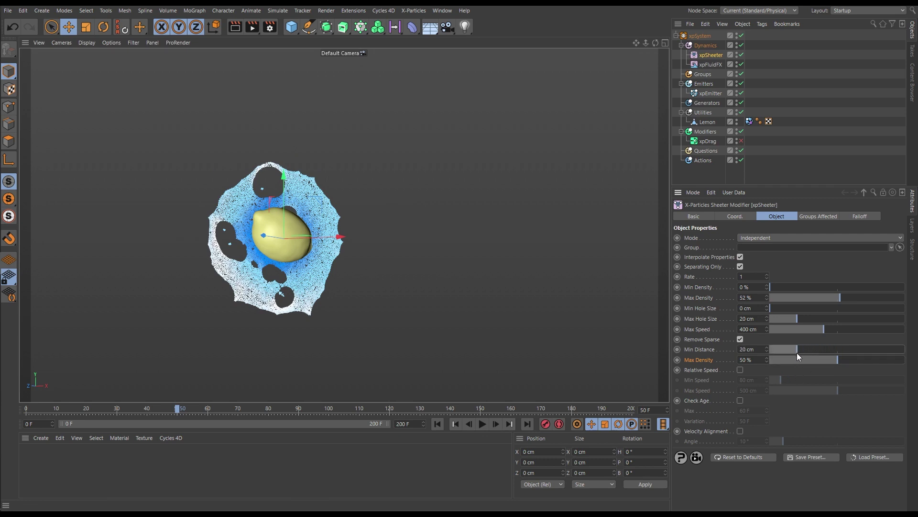
pyautogui.click(825, 362)
pyautogui.click(740, 339)
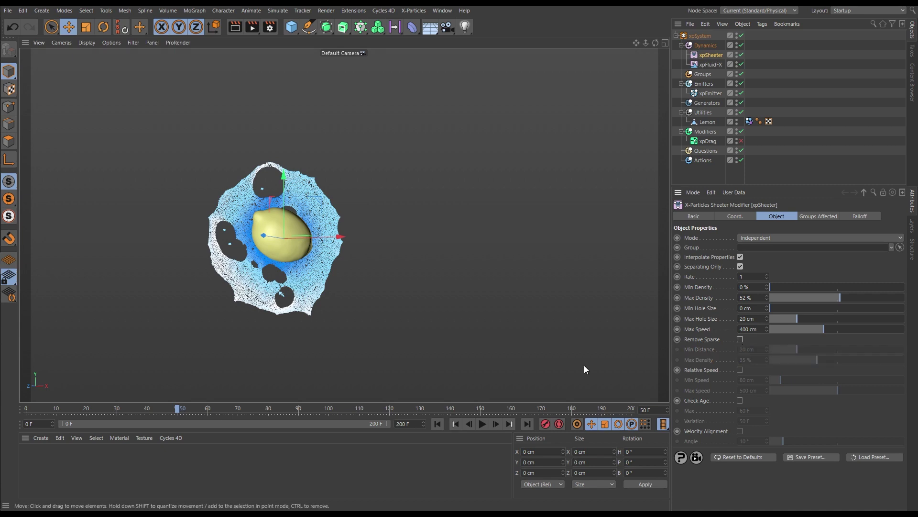
# Replay the simulation from the start to frame 44 to check the splash without Remove Sparse.
pyautogui.click(437, 423)
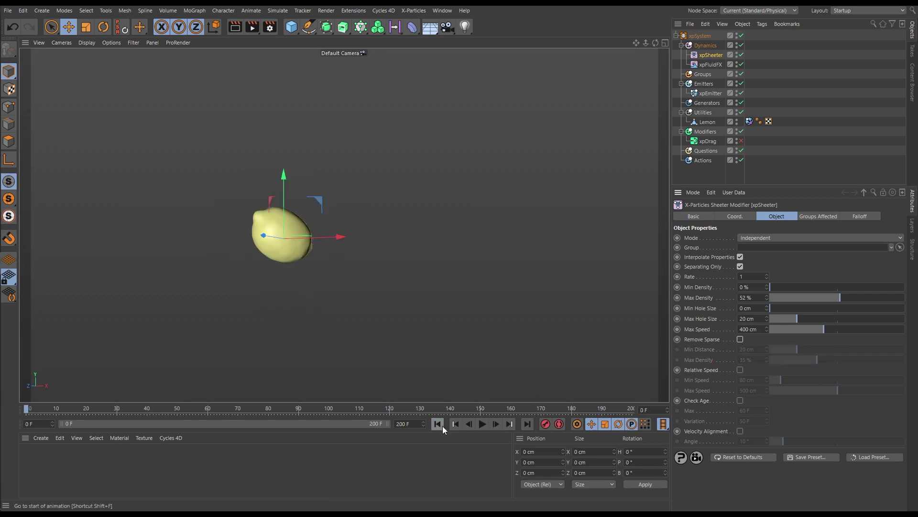
pyautogui.click(482, 424)
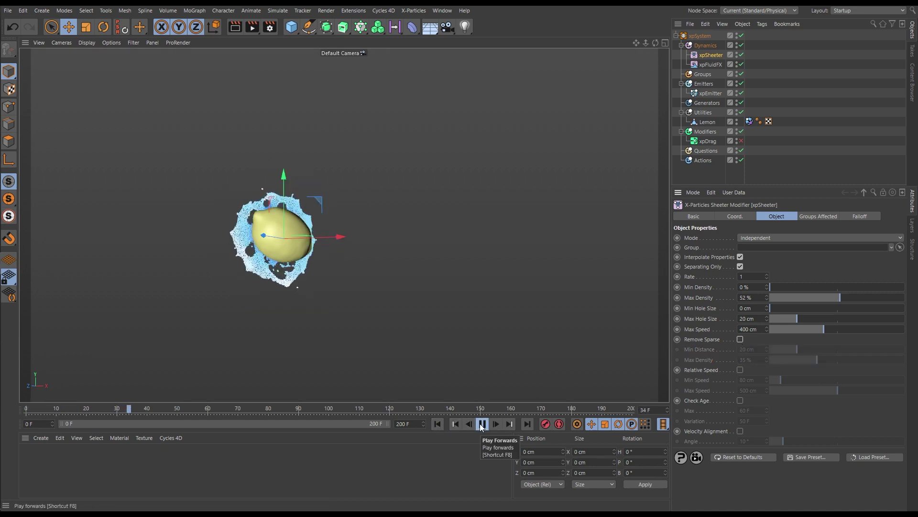
pyautogui.click(482, 425)
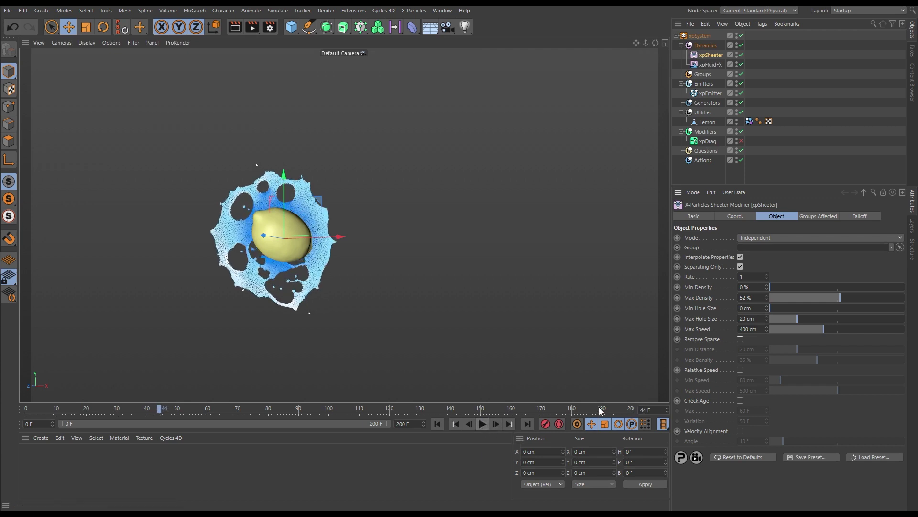
# Turn on the xpSheeter's Velocity Alignment with a 10° angle and replay the simulation from the start.
pyautogui.click(740, 431)
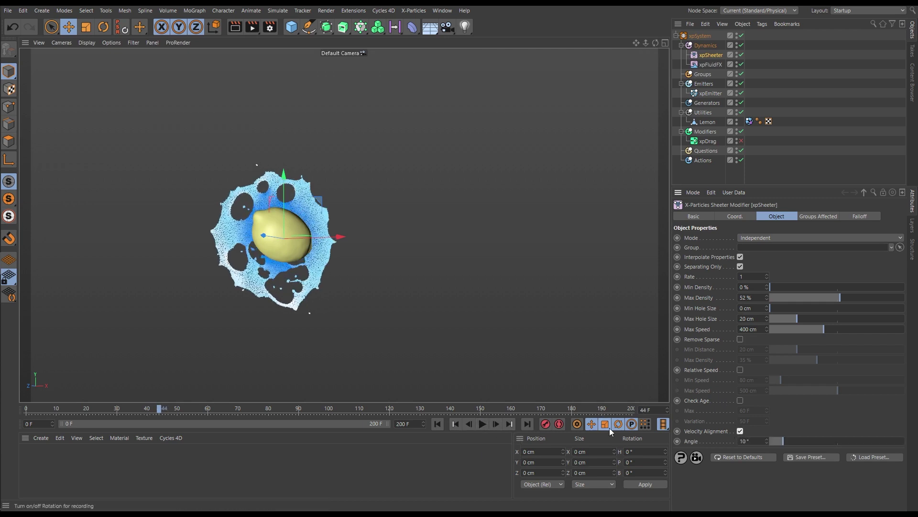
pyautogui.click(437, 424)
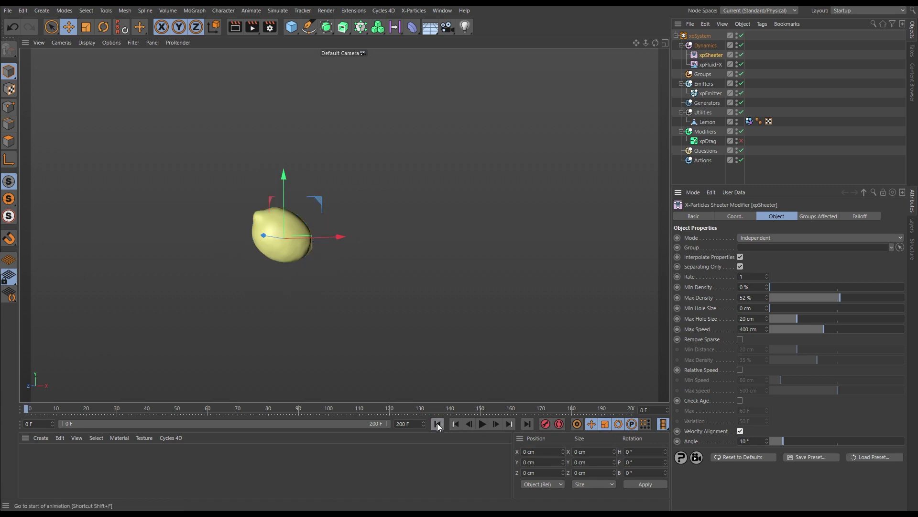
pyautogui.click(483, 423)
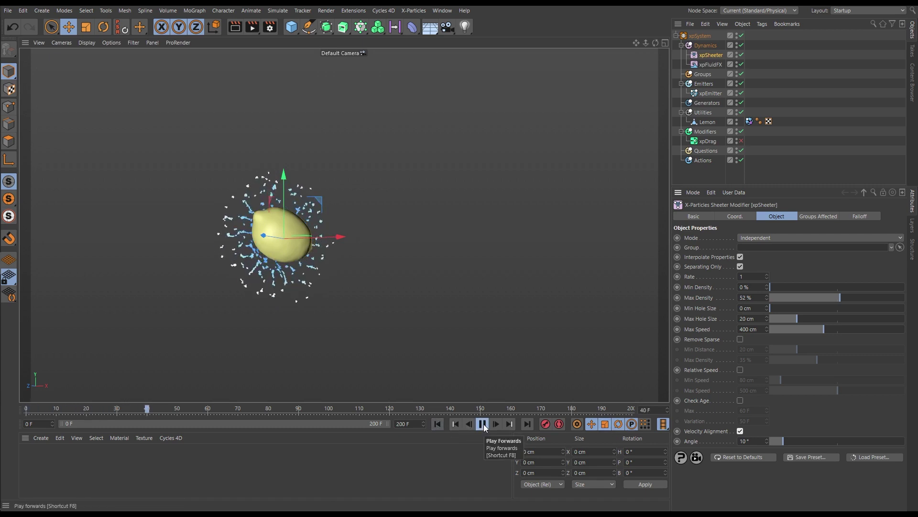
# Raise the xpSheeter's Max Density to 70 % and Max Hole Size to 26 cm, restarting the playing simulation after each change.
pyautogui.moveTo(840, 298); pyautogui.dragTo(857, 299)
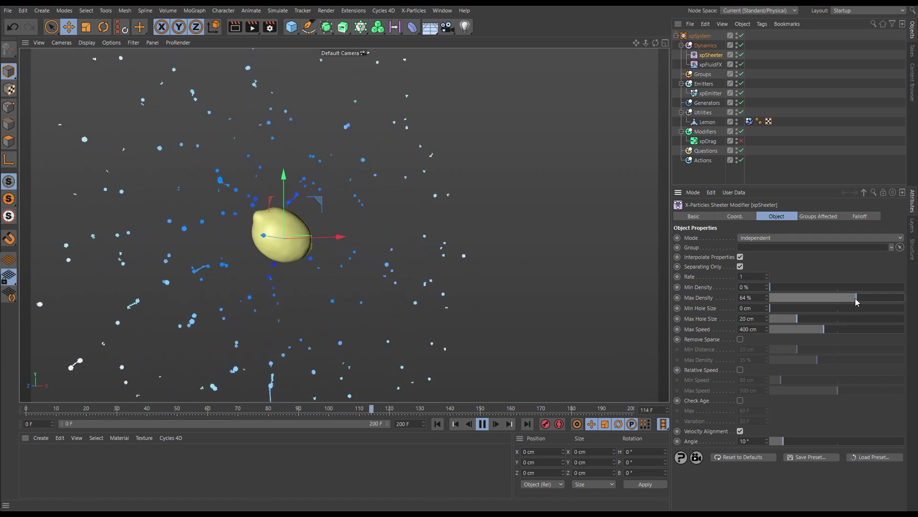
pyautogui.moveTo(855, 298); pyautogui.dragTo(865, 299)
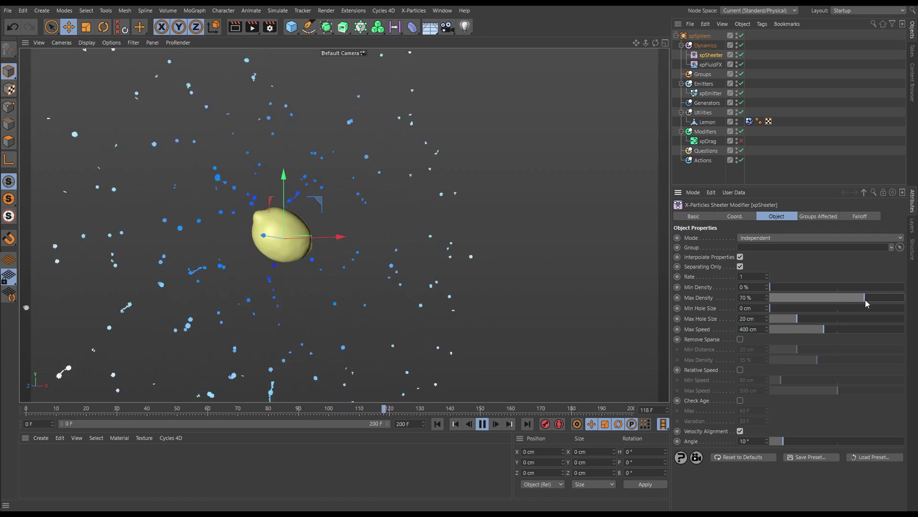
pyautogui.click(437, 424)
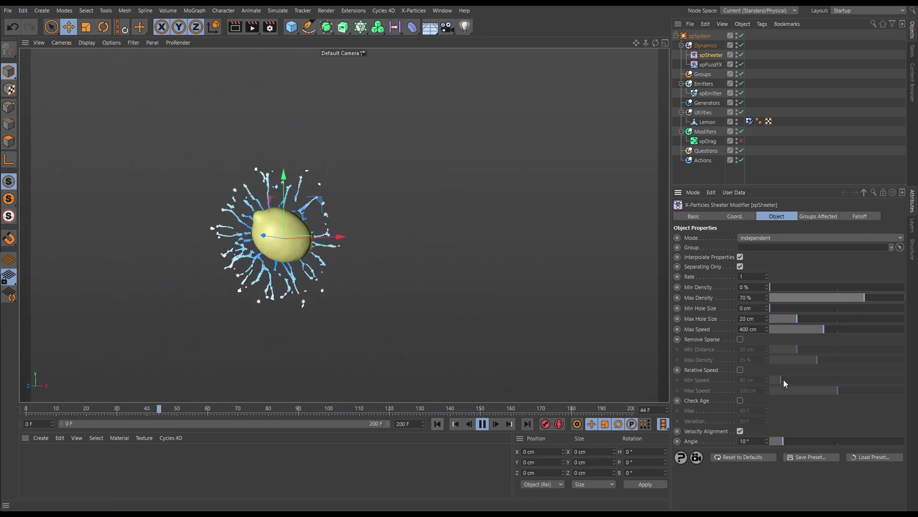
pyautogui.moveTo(797, 318); pyautogui.dragTo(806, 320)
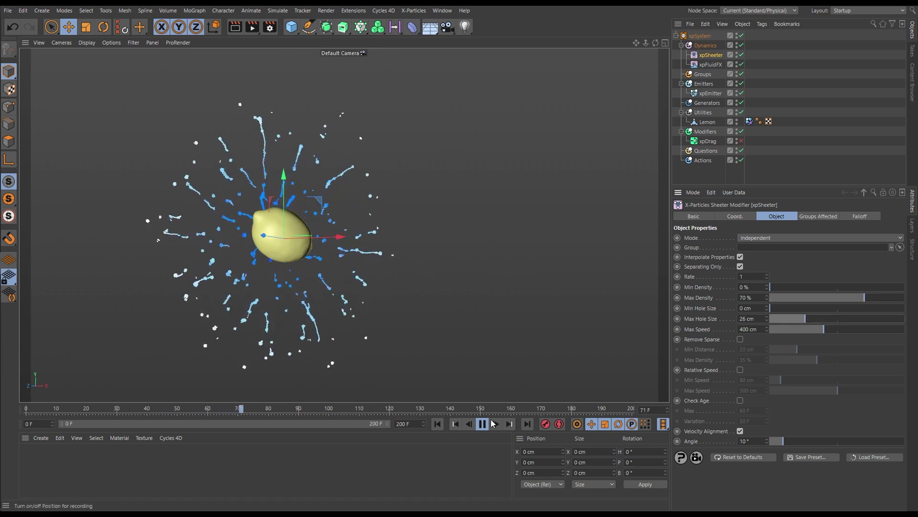
pyautogui.click(437, 423)
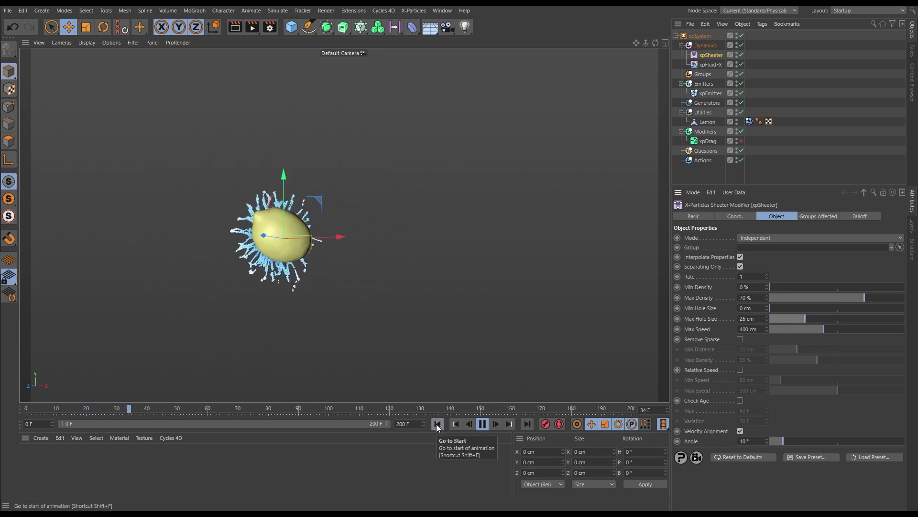
# Set the xpSheeter's Velocity Alignment angle to 13° and replay the simulation from the start to frame 53.
pyautogui.moveTo(325, 291)
pyautogui.keyDown('alt'); pyautogui.mouseDown()
pyautogui.moveTo(437, 243)
pyautogui.moveTo(495, 256)
pyautogui.moveTo(335, 258)
pyautogui.moveTo(317, 277)
pyautogui.mouseUp(); pyautogui.keyUp('alt')
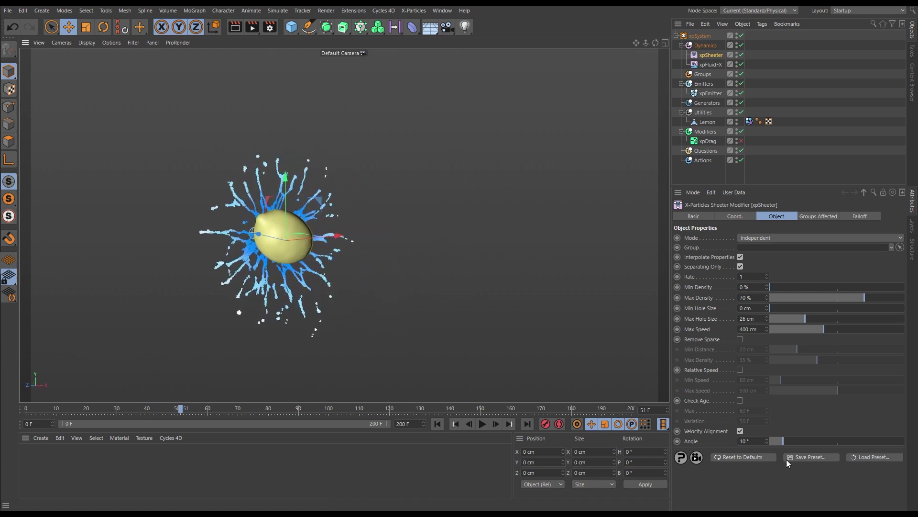
pyautogui.click(744, 441)
pyautogui.write('13')
pyautogui.press('Return')
pyautogui.click(437, 425)
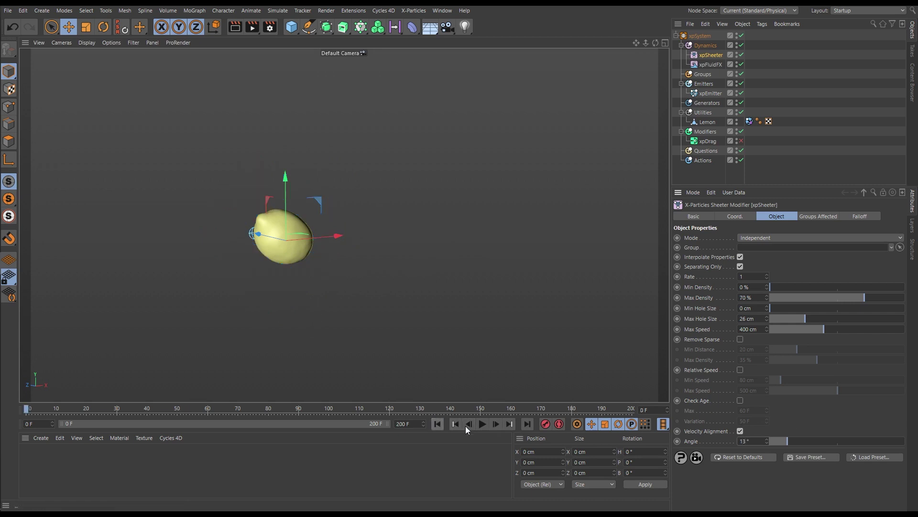
pyautogui.click(480, 428)
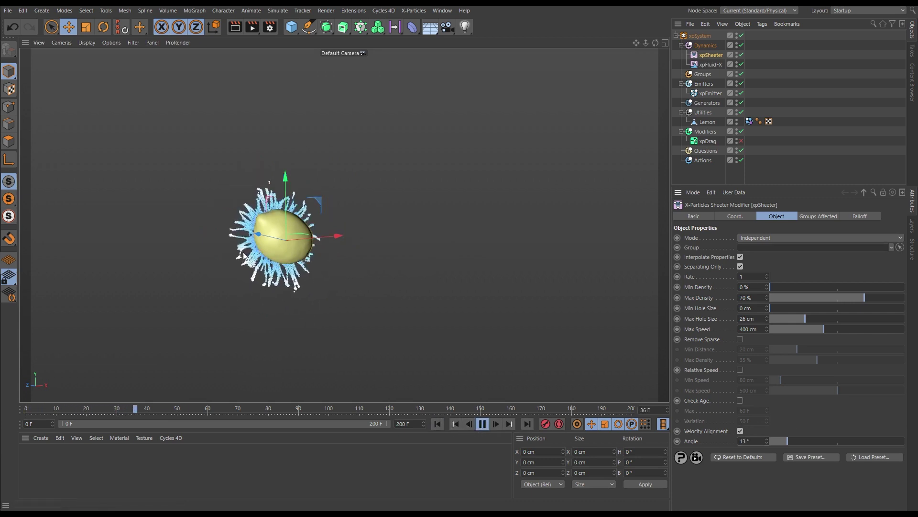
pyautogui.click(482, 423)
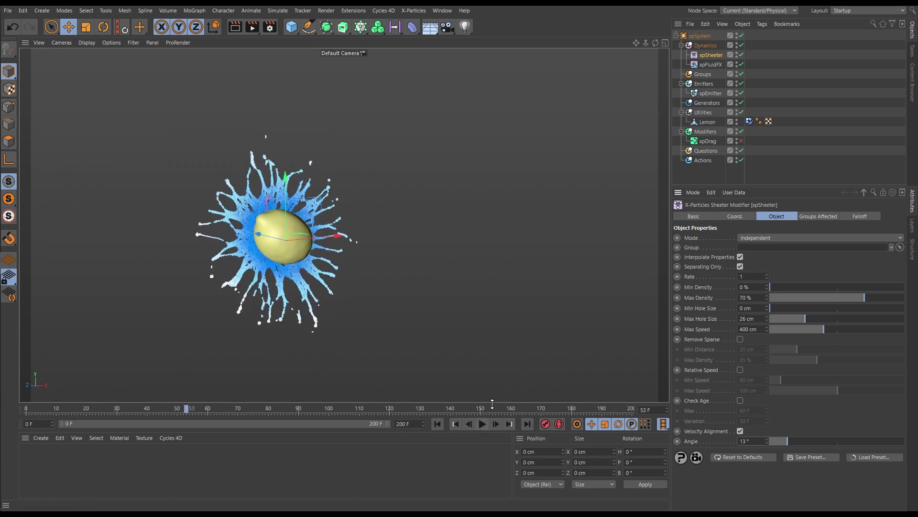
# Enable the xpDrag modifier and replay the simulation from the start to frame 57 to inspect the splash.
pyautogui.click(741, 141)
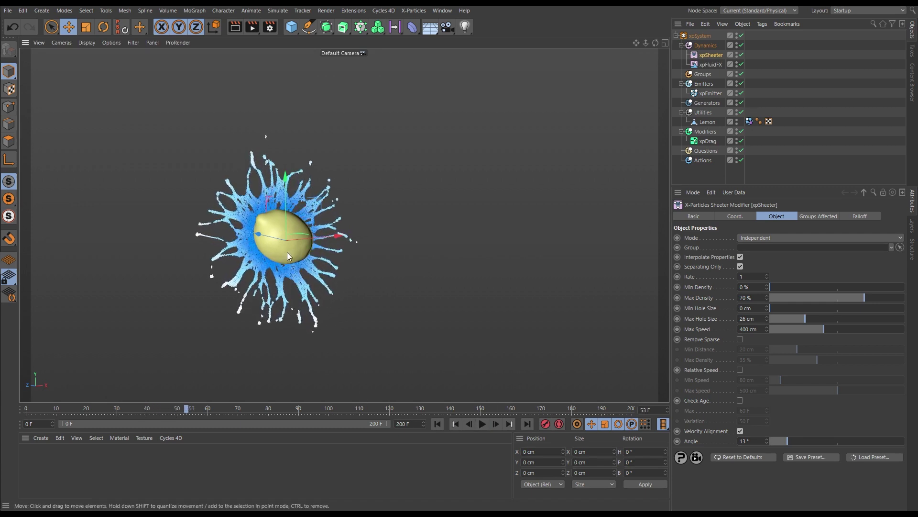
pyautogui.keyDown('alt'); pyautogui.moveTo(287, 252); pyautogui.dragTo(334, 238); pyautogui.keyUp('alt')
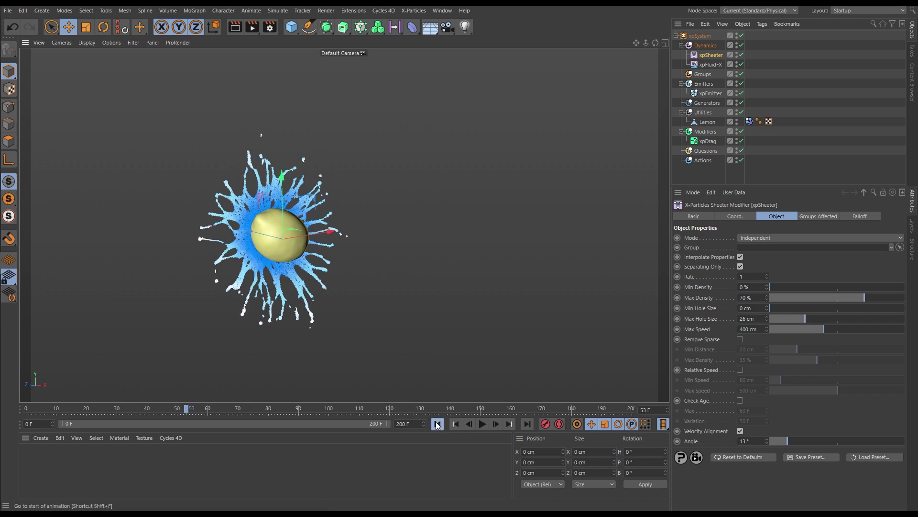
pyautogui.click(438, 423)
pyautogui.click(482, 423)
pyautogui.click(706, 162)
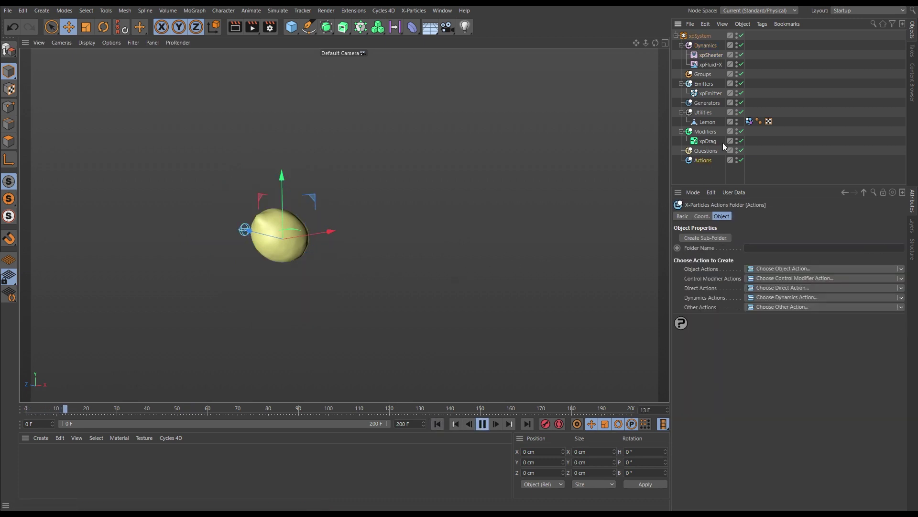
pyautogui.click(713, 171)
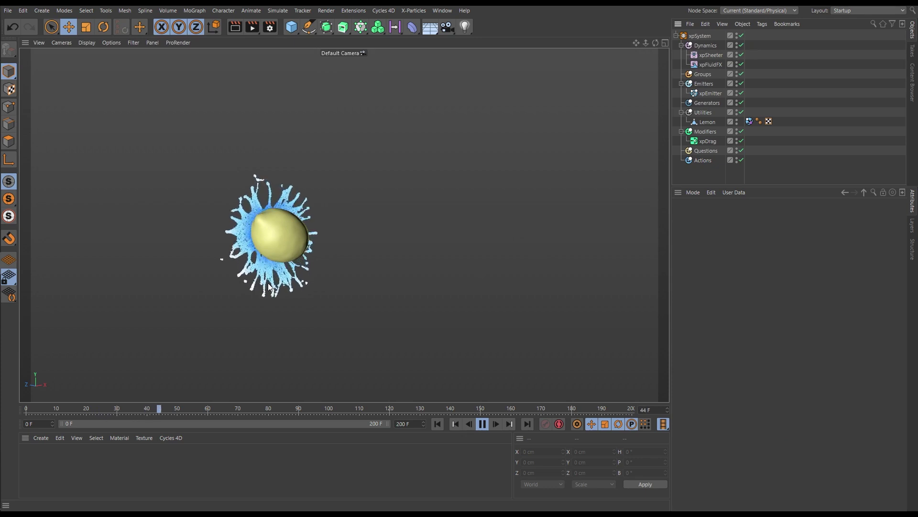
pyautogui.click(482, 424)
pyautogui.keyDown('alt'); pyautogui.moveTo(287, 236); pyautogui.dragTo(335, 239); pyautogui.keyUp('alt')
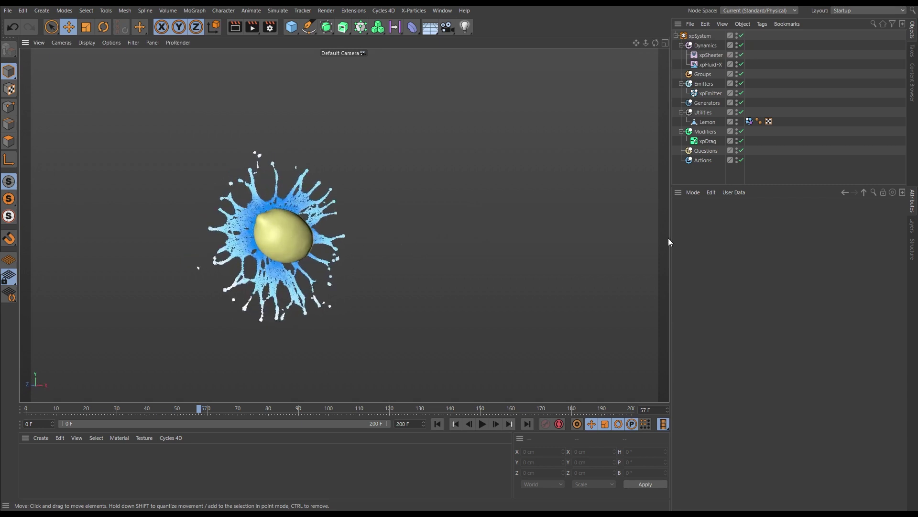
# Add an xpTurbulence motion modifier and set its Scale to 31 % and Strength to 18.
pyautogui.click(707, 134)
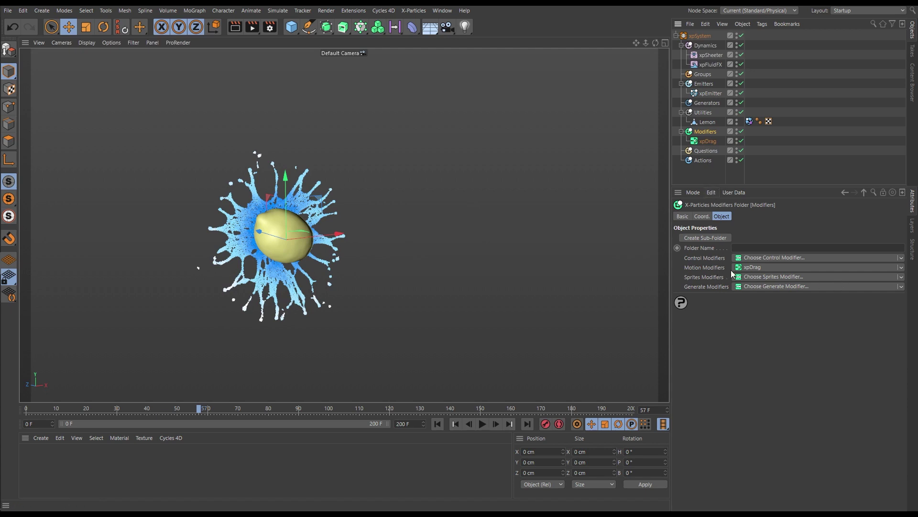
pyautogui.click(901, 267)
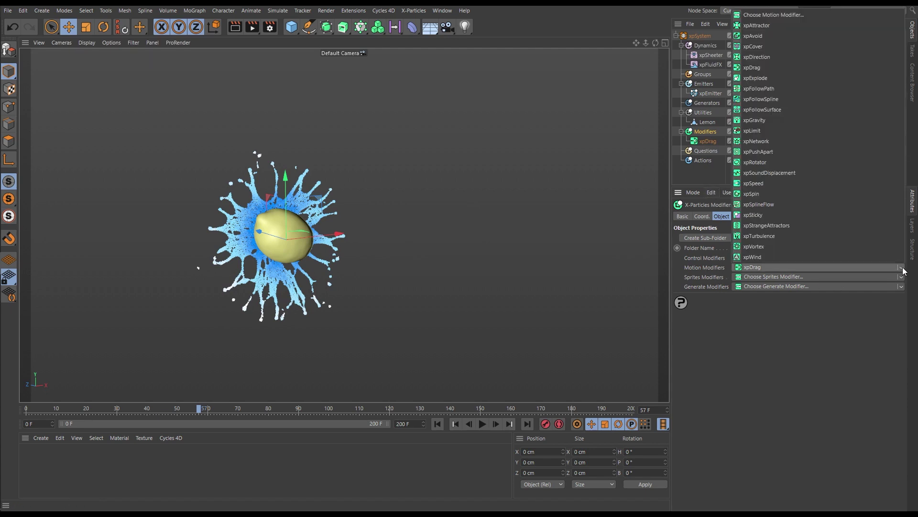
pyautogui.click(775, 238)
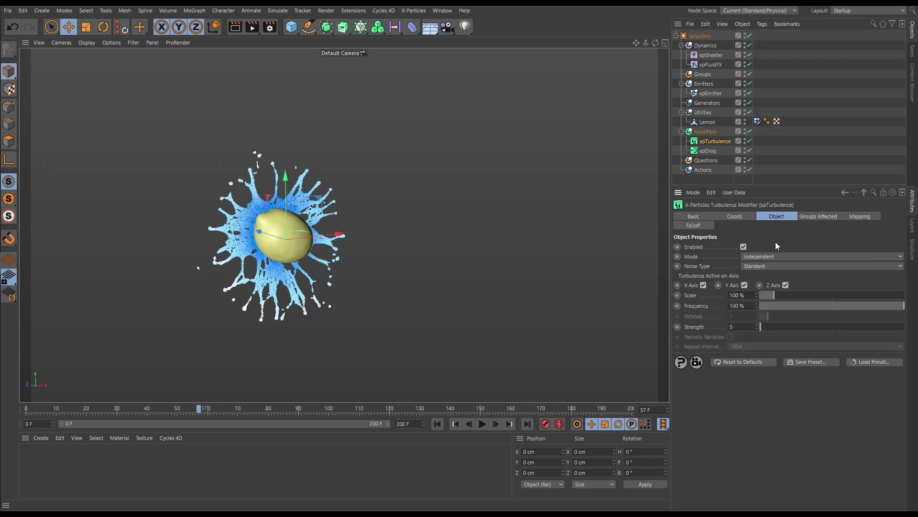
pyautogui.moveTo(772, 296); pyautogui.dragTo(763, 326)
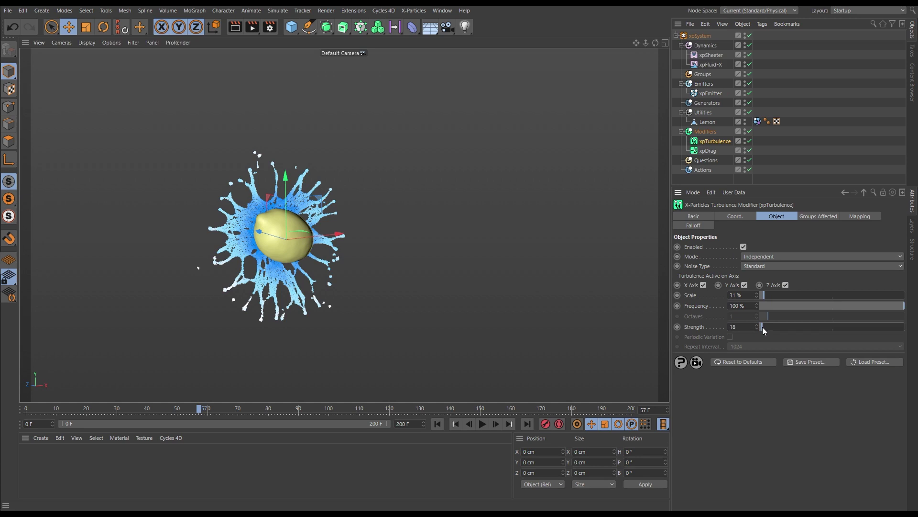
# Replay the simulation from the start to frame 70 and inspect the turbulent splash from the side and front.
pyautogui.click(437, 424)
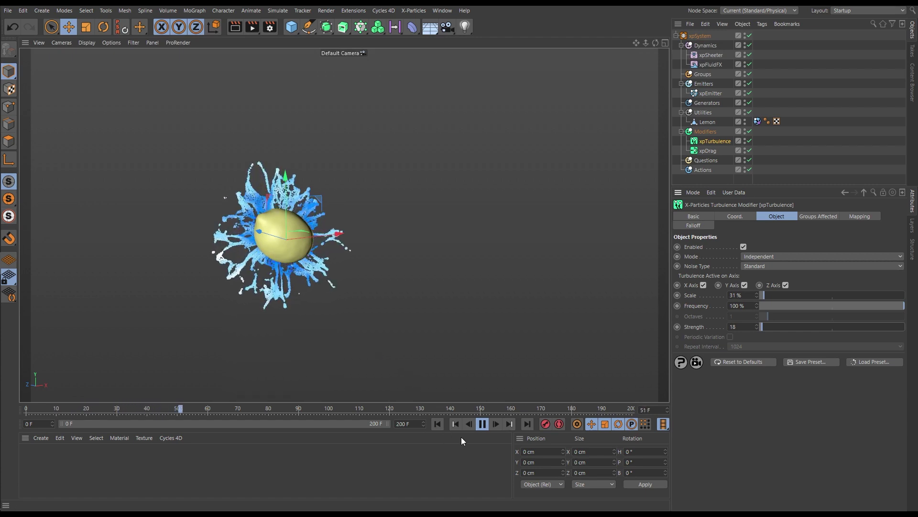
pyautogui.click(483, 424)
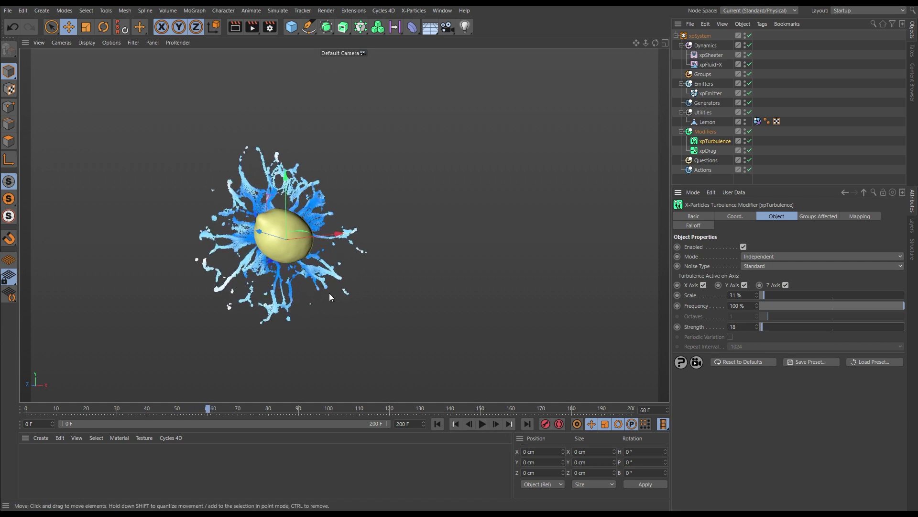
pyautogui.keyDown('alt'); pyautogui.moveTo(329, 293); pyautogui.dragTo(488, 229); pyautogui.keyUp('alt')
pyautogui.click(483, 424)
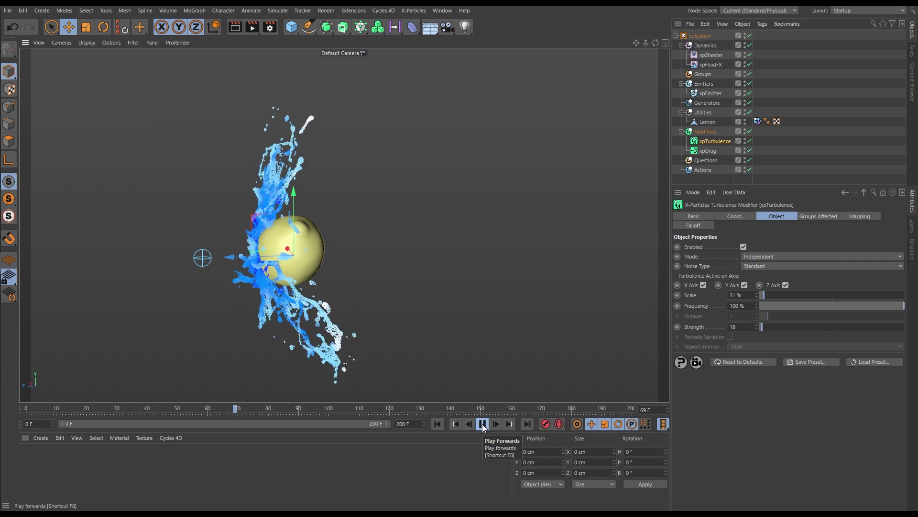
pyautogui.click(483, 424)
pyautogui.keyDown('alt'); pyautogui.moveTo(286, 263); pyautogui.dragTo(307, 264); pyautogui.keyUp('alt')
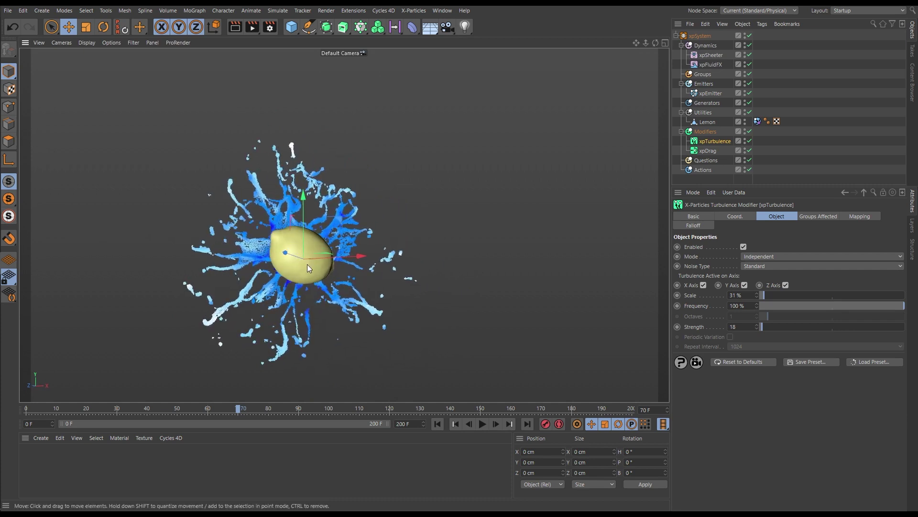
# Raise the xpSheeter's Velocity Alignment angle to 31° and disable the xpTurbulence and xpDrag modifiers.
pyautogui.click(712, 55)
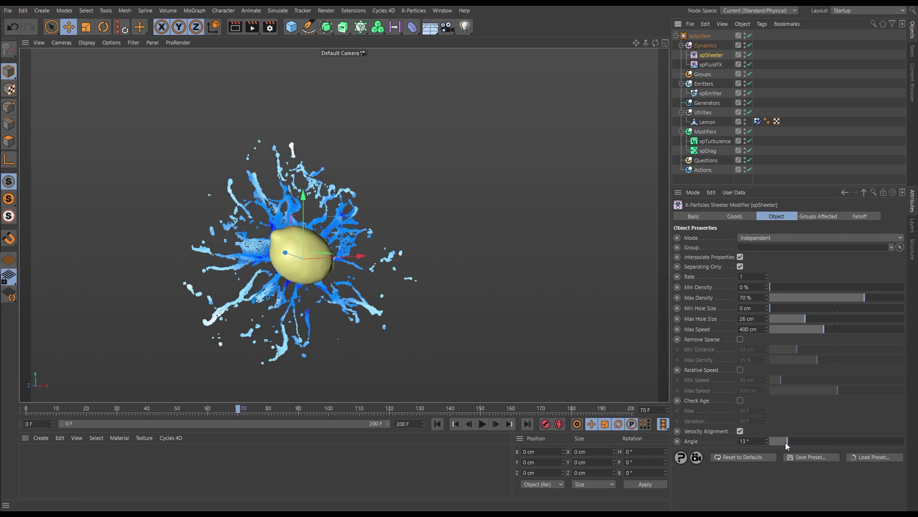
pyautogui.moveTo(786, 442); pyautogui.dragTo(812, 441)
pyautogui.click(749, 140)
pyautogui.click(750, 151)
# Replay the simulation from the start to frame 47 to check the sheeting without turbulence and drag.
pyautogui.click(437, 424)
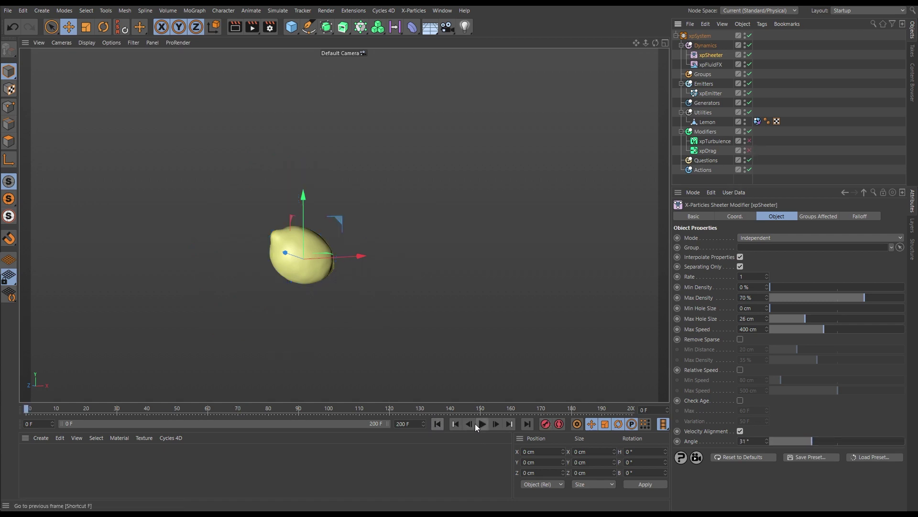
pyautogui.click(477, 425)
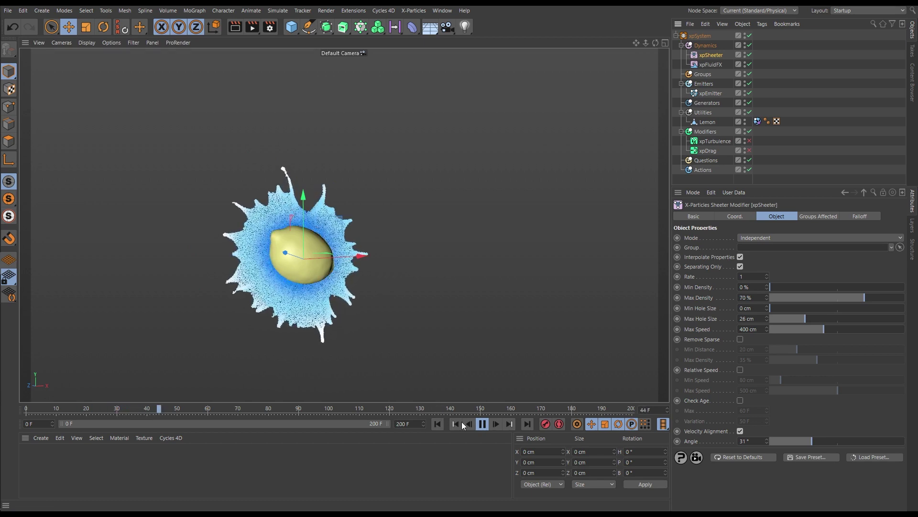
pyautogui.click(482, 424)
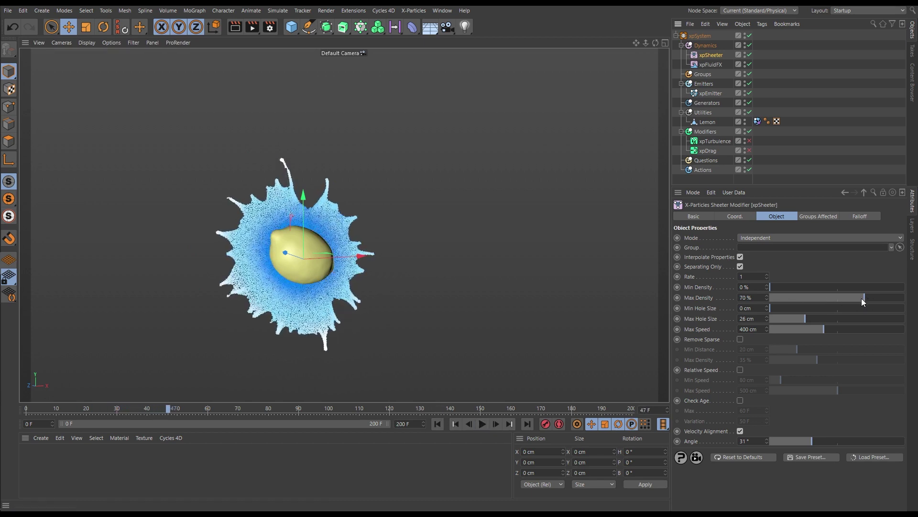
# Lower the xpSheeter's Max Density to 60 % and replay the simulation from the start to frame 46.
pyautogui.moveTo(862, 298); pyautogui.dragTo(855, 301)
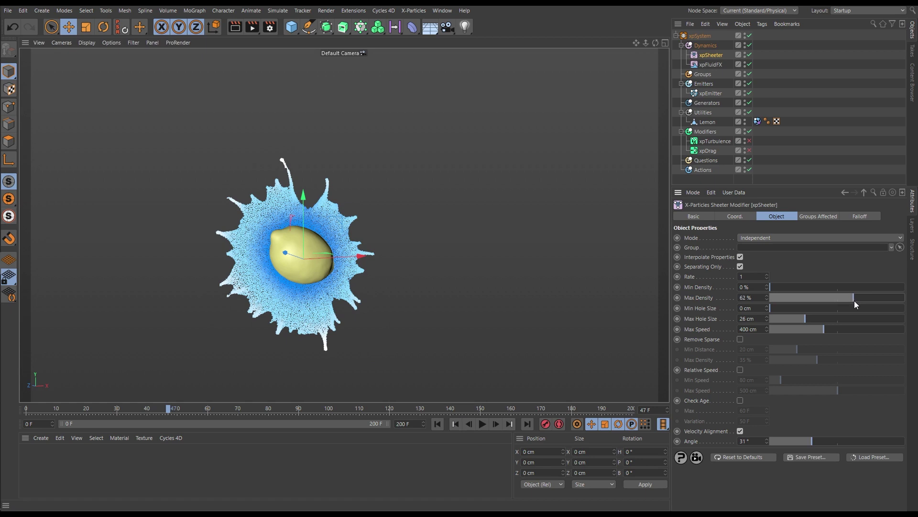
pyautogui.click(437, 424)
pyautogui.click(482, 424)
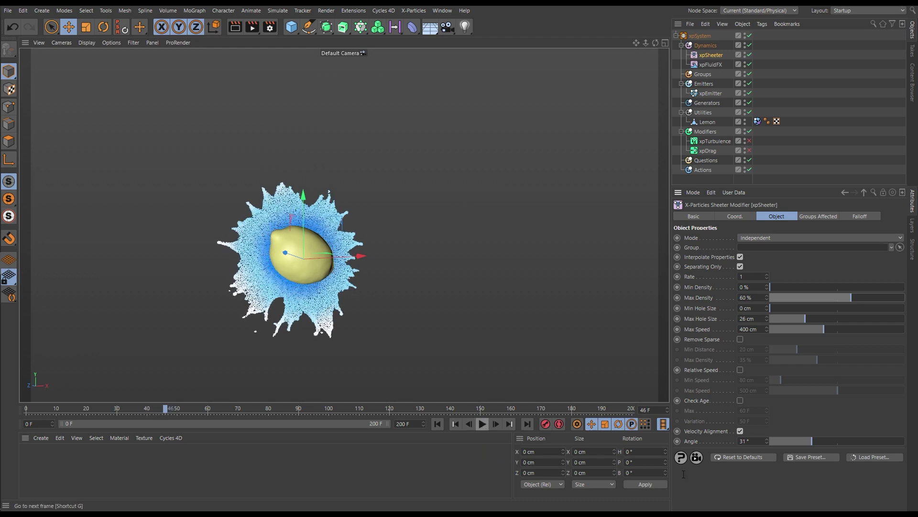
pyautogui.click(483, 424)
# Reduce the Velocity Alignment angle to 27° and replay the simulation from the start to frame 55.
pyautogui.moveTo(810, 440); pyautogui.dragTo(808, 441)
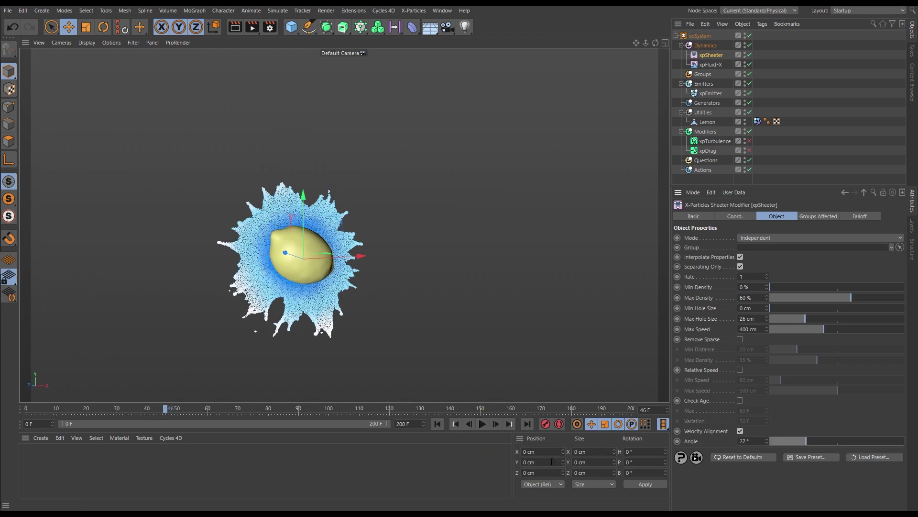
pyautogui.click(438, 424)
pyautogui.click(483, 424)
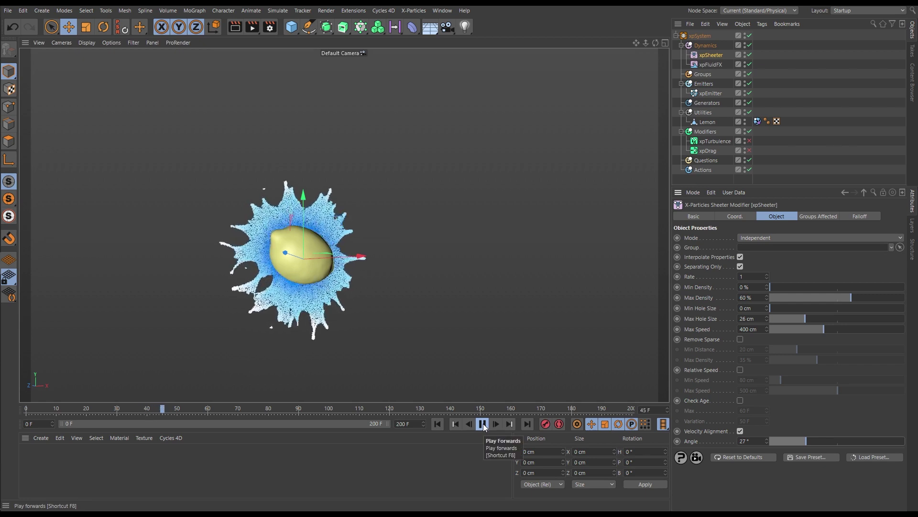
pyautogui.click(483, 427)
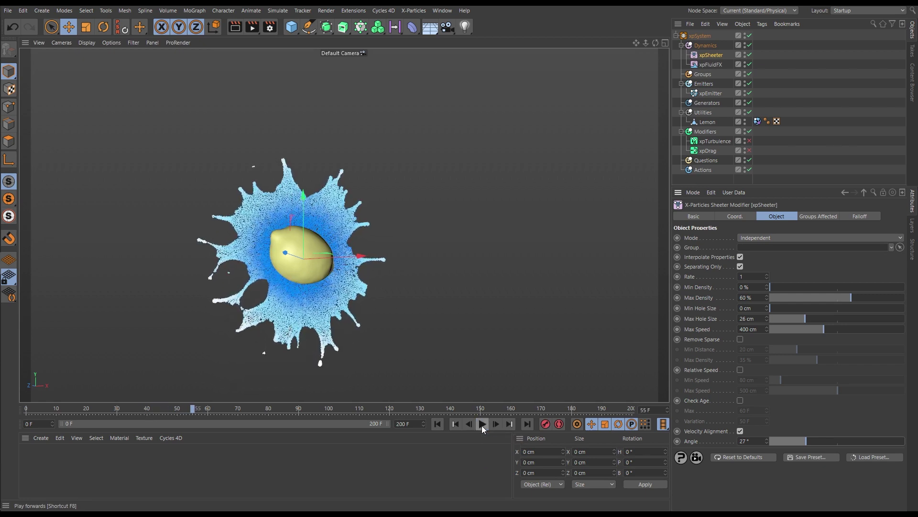
pyautogui.keyDown('alt'); pyautogui.moveTo(324, 351); pyautogui.dragTo(503, 254); pyautogui.keyUp('alt')
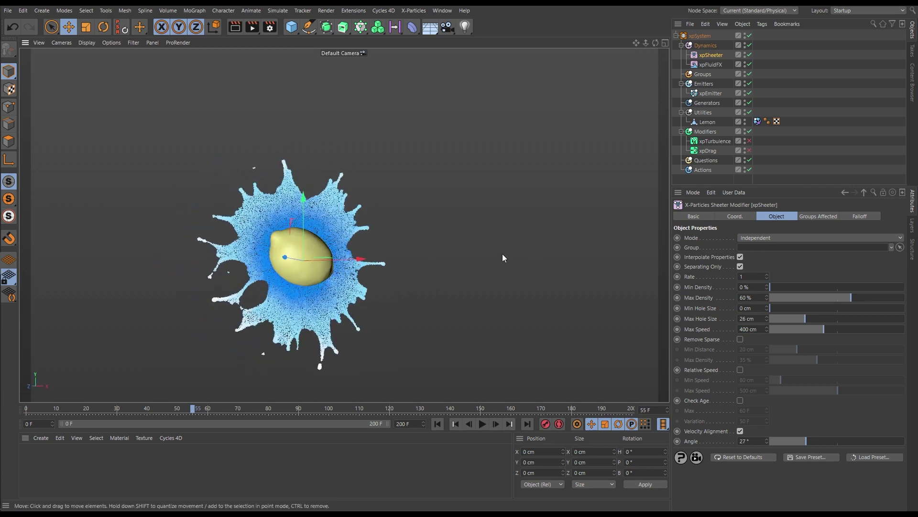
# Re-enable xpTurbulence, leaving xpDrag off, and replay the simulation from the start to frame 58 to inspect the splash.
pyautogui.click(749, 141)
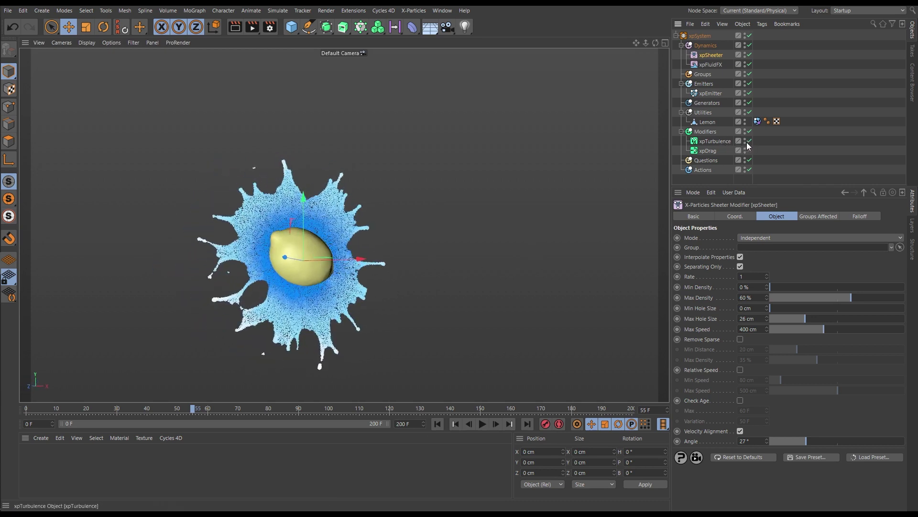
pyautogui.click(749, 150)
pyautogui.click(438, 424)
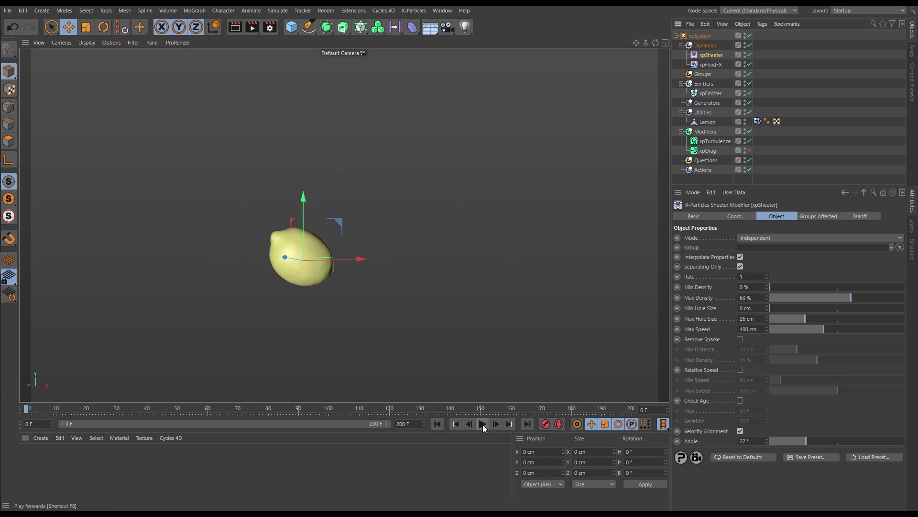
pyautogui.click(482, 423)
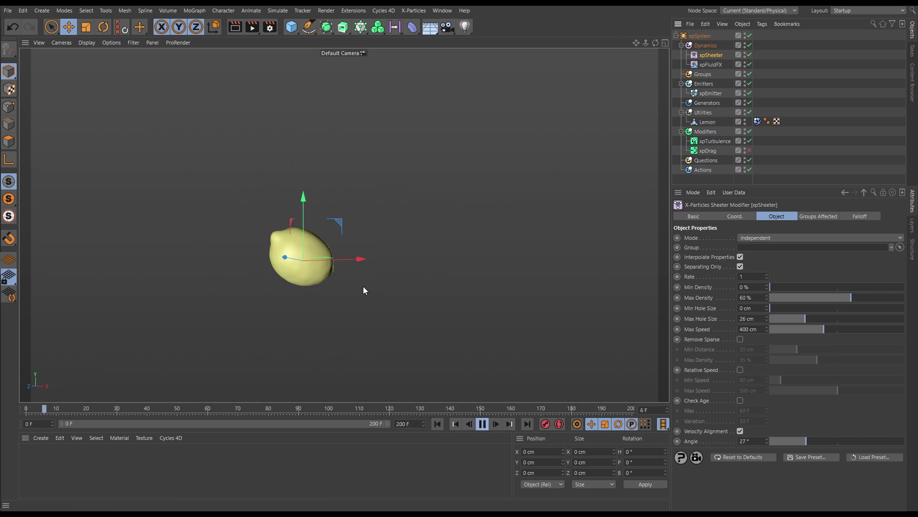
pyautogui.click(712, 178)
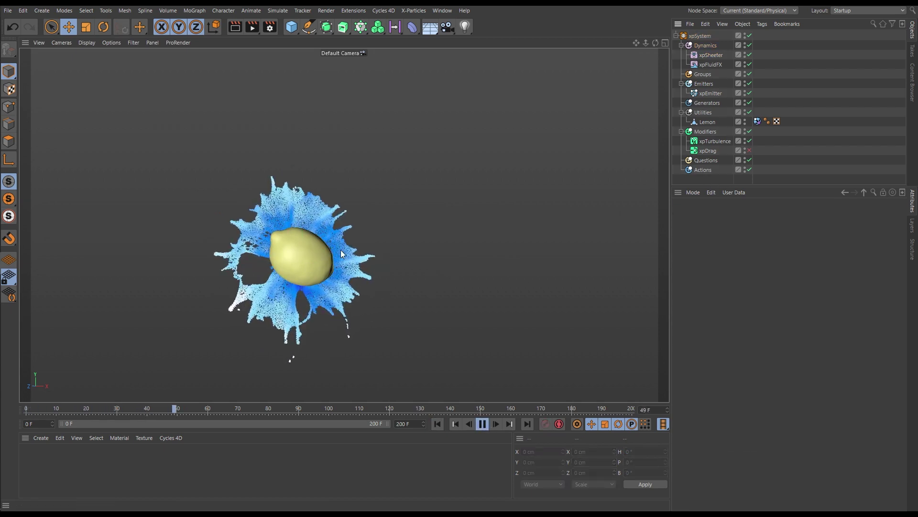
pyautogui.click(482, 424)
pyautogui.keyDown('alt'); pyautogui.moveTo(294, 245); pyautogui.dragTo(375, 251); pyautogui.keyUp('alt')
# Raise the xpTurbulence Strength to 38 and replay the simulation to frame 54, inspecting the splash around the lemon.
pyautogui.click(718, 141)
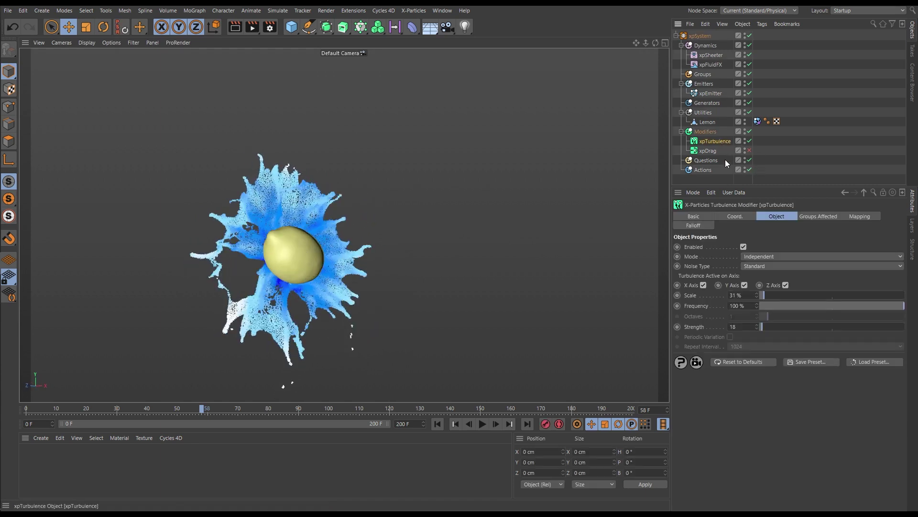
pyautogui.moveTo(762, 327); pyautogui.dragTo(765, 327)
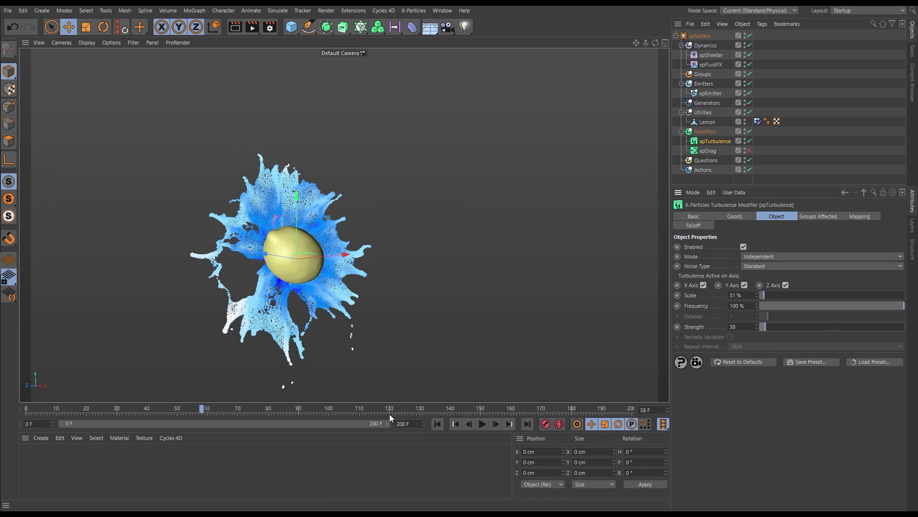
pyautogui.click(437, 424)
pyautogui.click(482, 423)
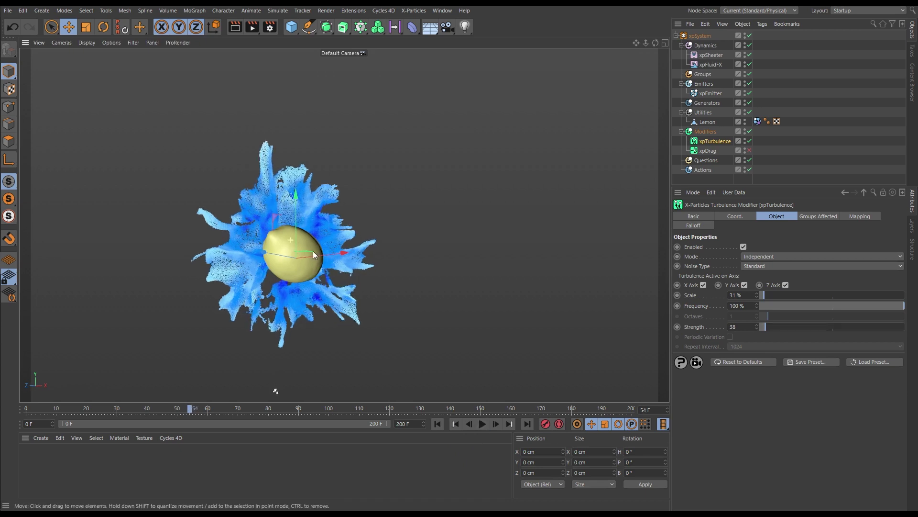
pyautogui.keyDown('alt'); pyautogui.moveTo(312, 250); pyautogui.dragTo(154, 197); pyautogui.keyUp('alt')
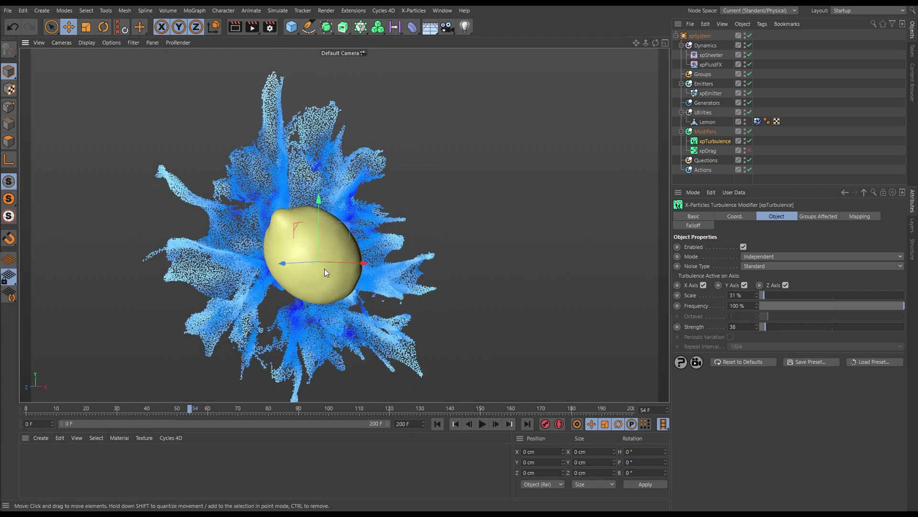
# Create two particle groups for the xpEmitter and keep its Groups Mode at First Group Only.
pyautogui.scroll(-3, 324, 268)
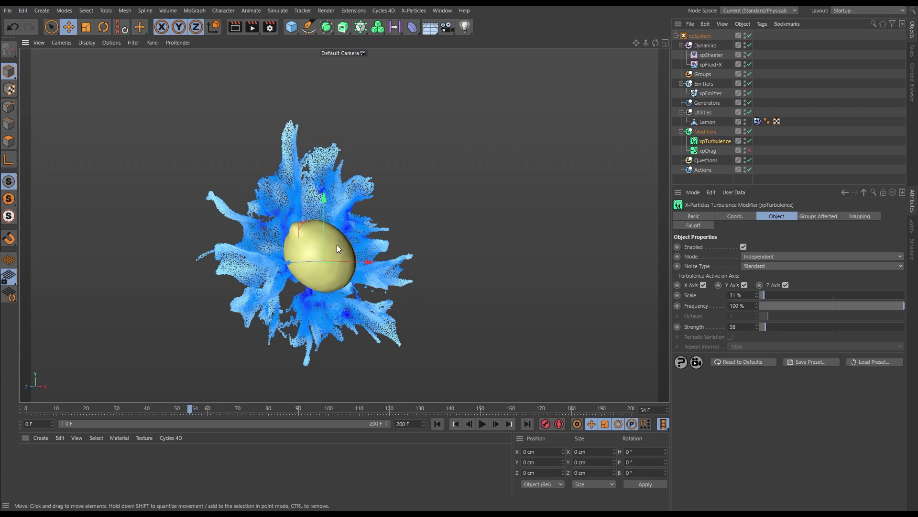
pyautogui.keyDown('alt'); pyautogui.moveTo(337, 245); pyautogui.dragTo(311, 250); pyautogui.keyUp('alt')
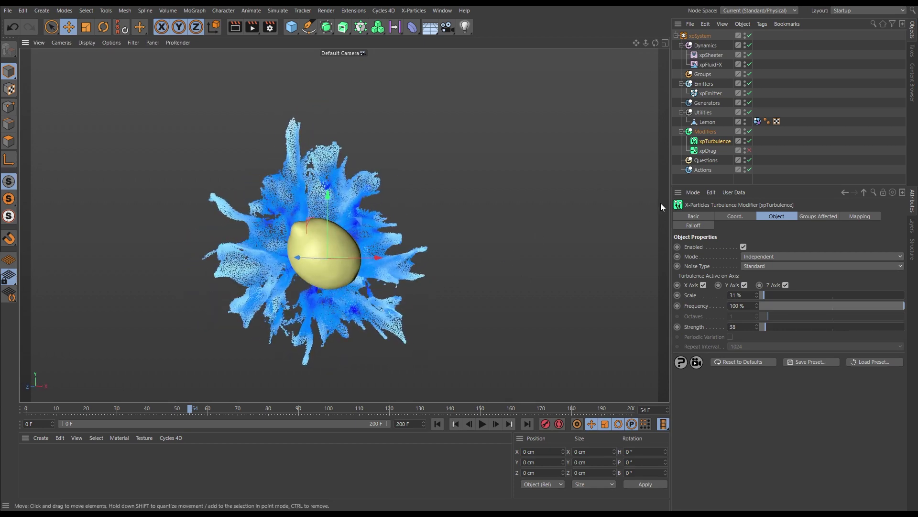
pyautogui.click(695, 181)
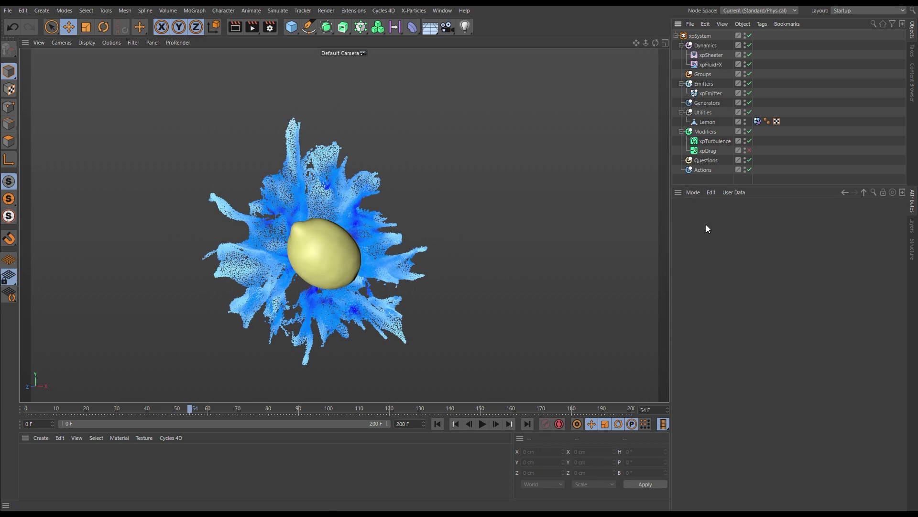
pyautogui.click(711, 94)
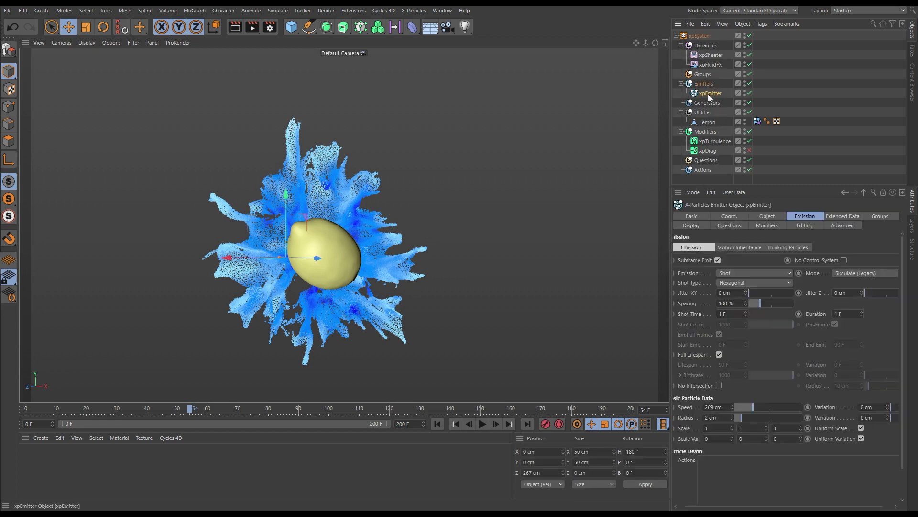
pyautogui.click(880, 217)
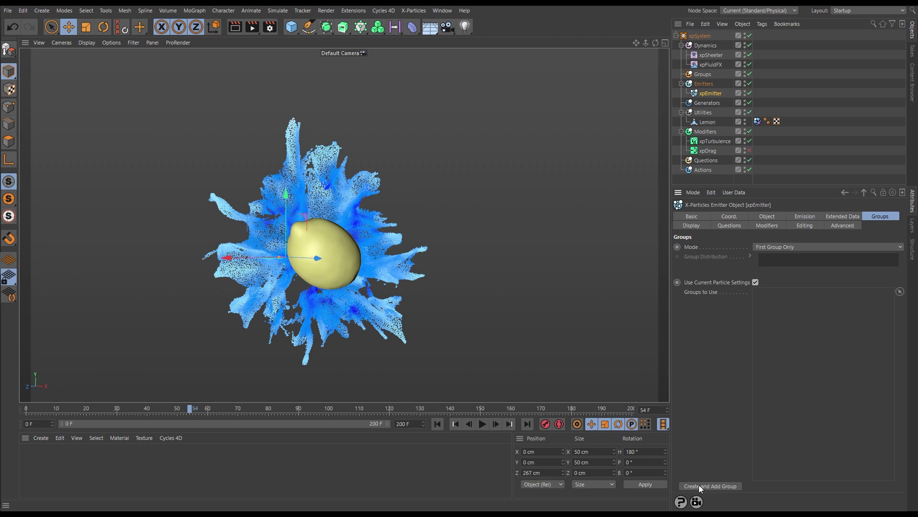
pyautogui.click(718, 486)
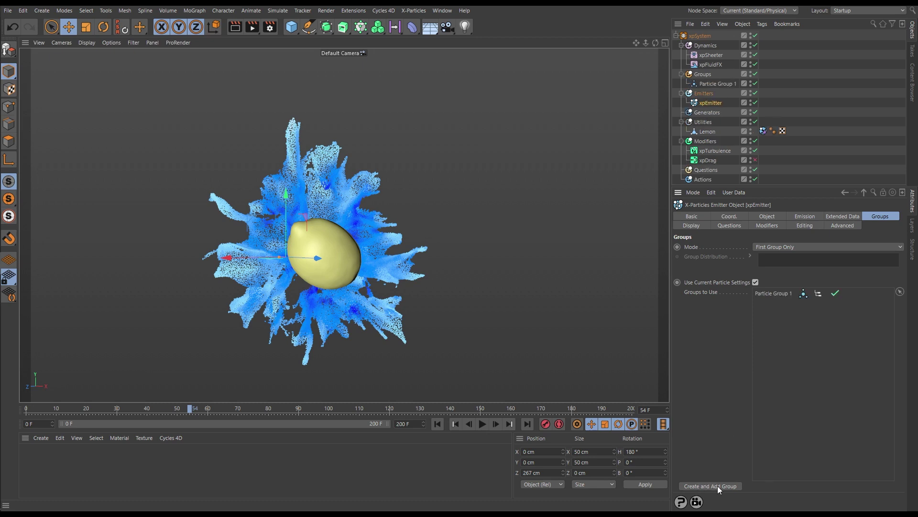
pyautogui.click(717, 486)
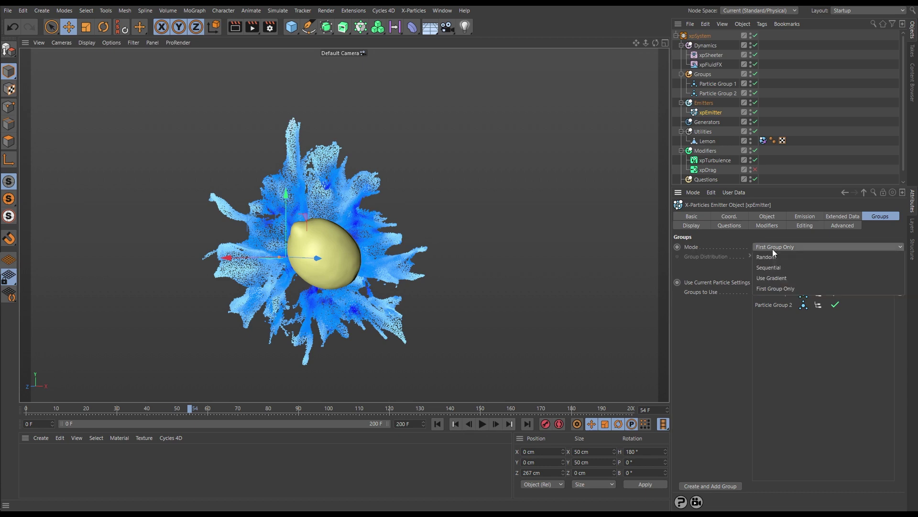
pyautogui.click(769, 288)
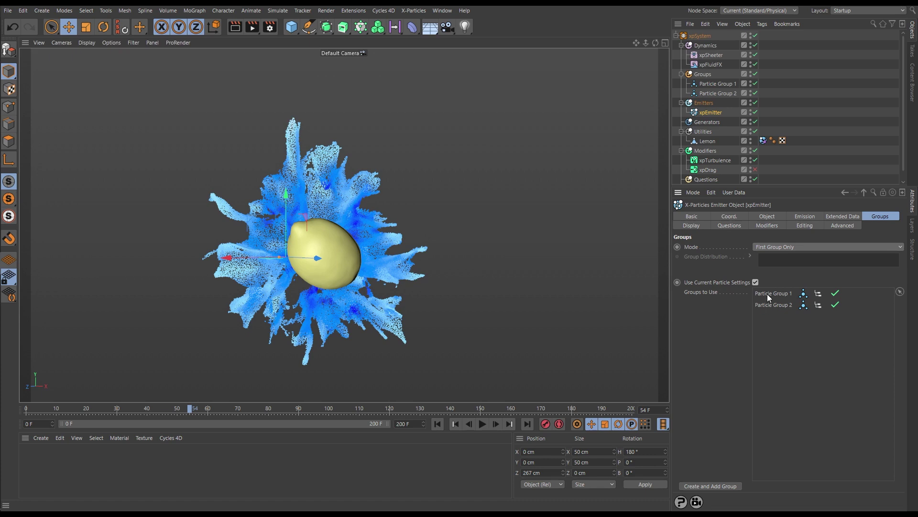
# Replay the simulation from the start to frame 46 to check the splash with the emitter's groups in place.
pyautogui.click(437, 423)
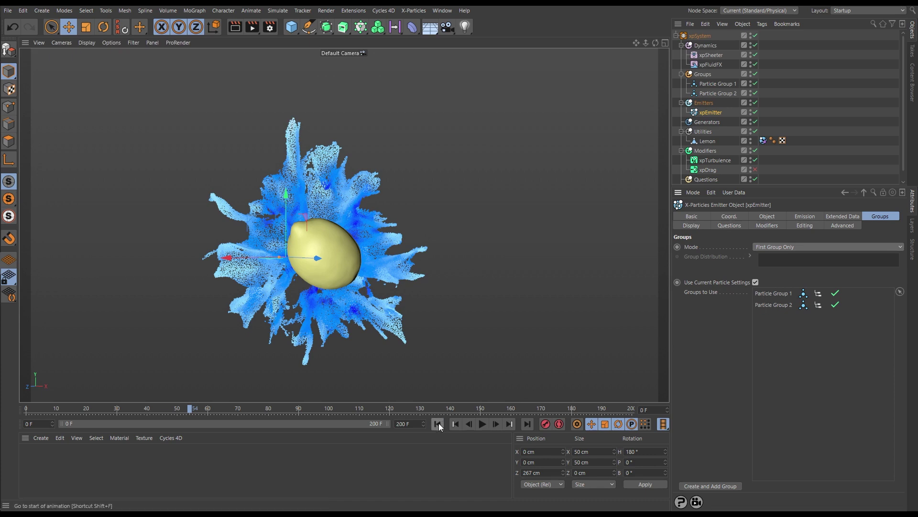
pyautogui.click(482, 424)
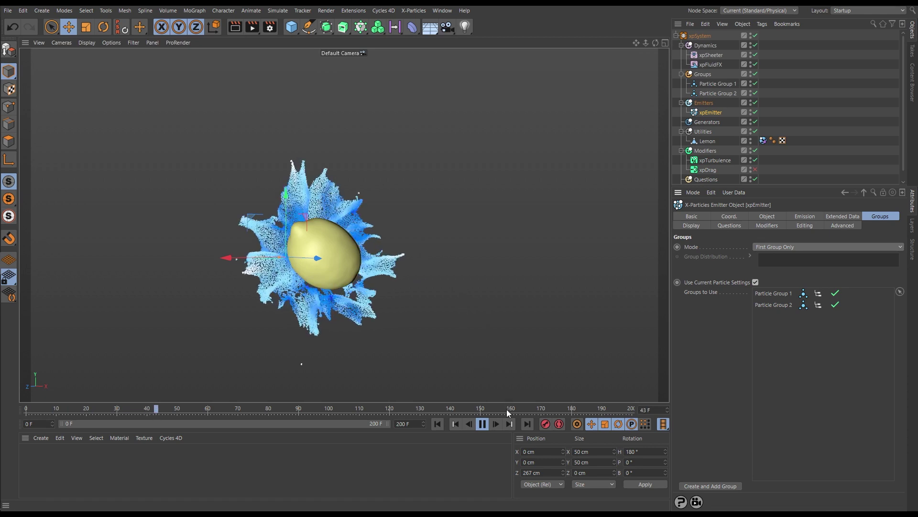
pyautogui.click(483, 425)
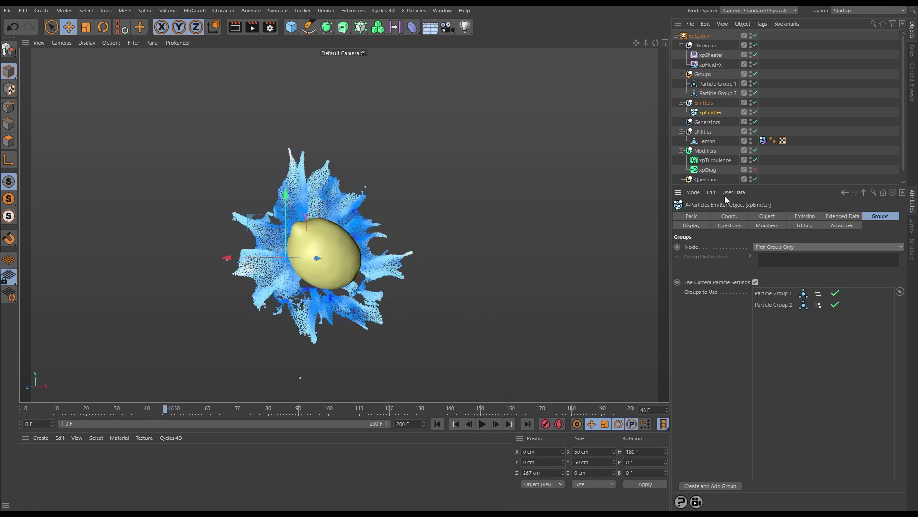
# Assign Particle Group 2 as the xpSheeter's Group.
pyautogui.click(711, 55)
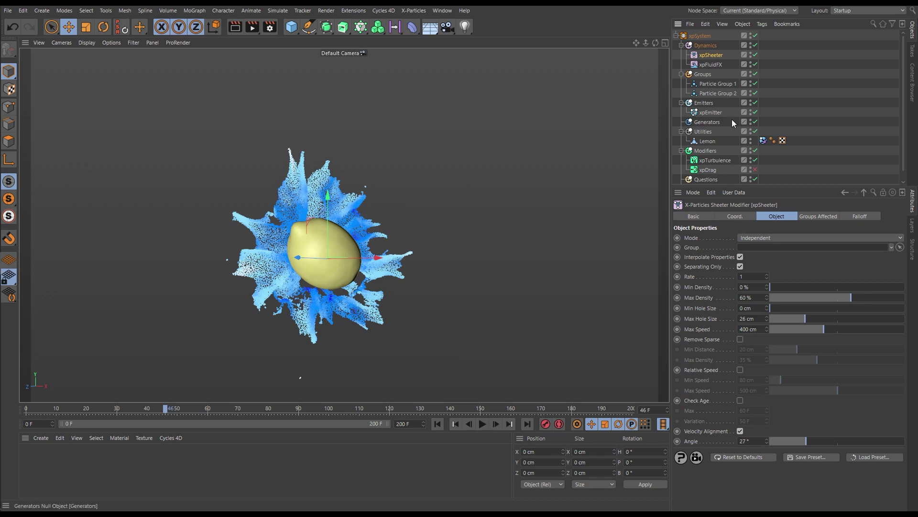
pyautogui.moveTo(721, 93); pyautogui.dragTo(756, 248)
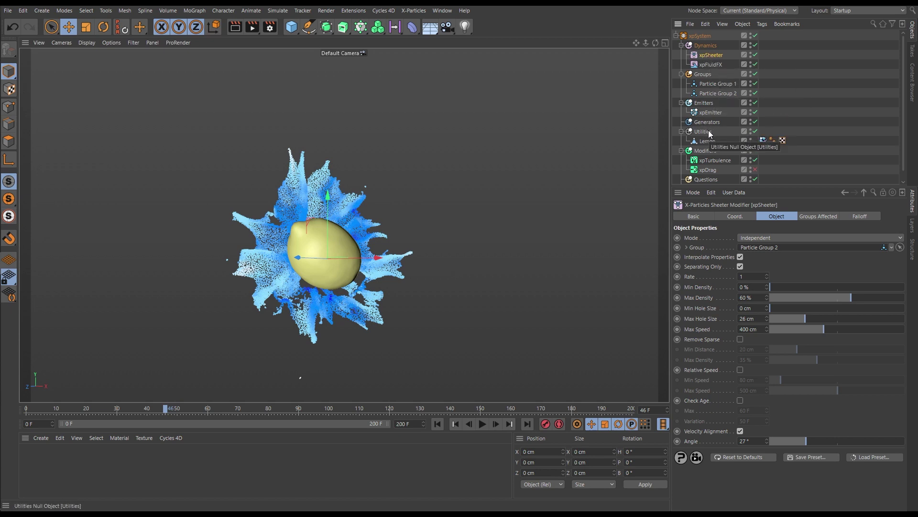
# Add Particle Group 1 and Particle Group 2 to xpTurbulence's affected groups, with Particle Group 2 disabled.
pyautogui.click(710, 159)
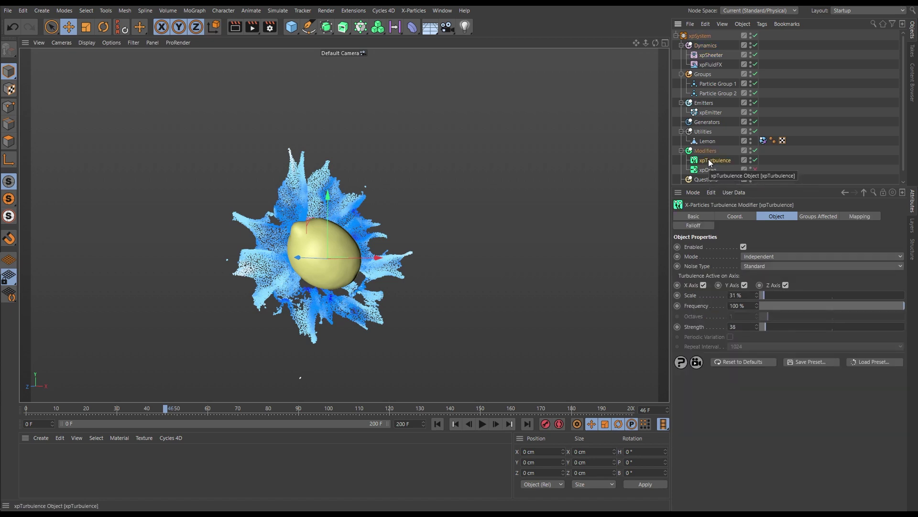
pyautogui.click(819, 216)
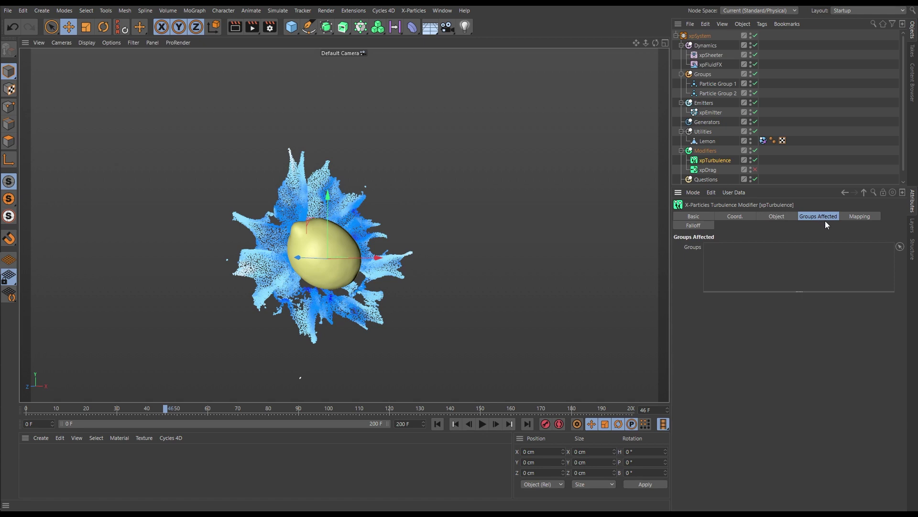
pyautogui.moveTo(722, 84); pyautogui.dragTo(740, 257)
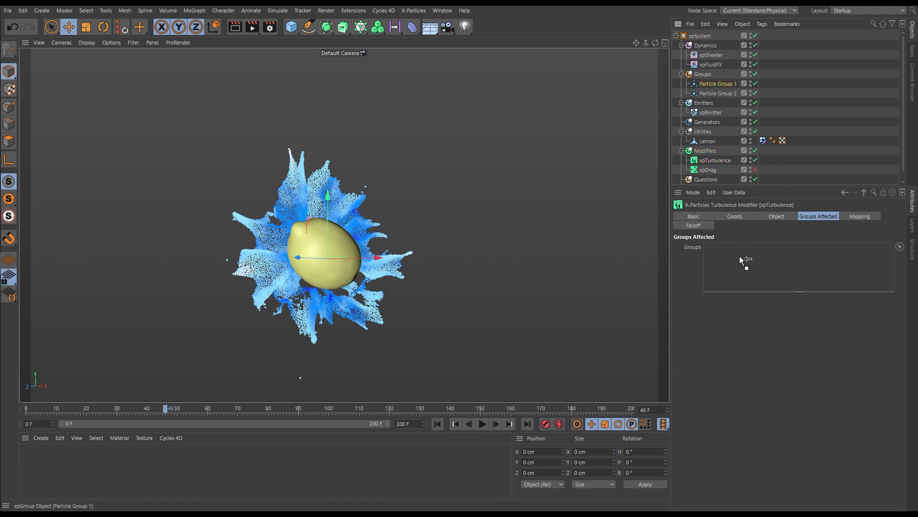
pyautogui.moveTo(739, 93); pyautogui.dragTo(728, 269)
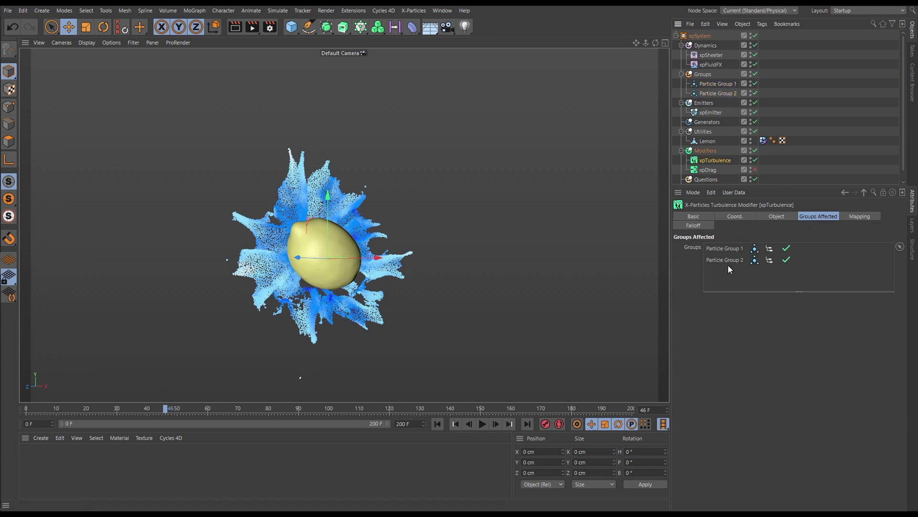
pyautogui.click(786, 260)
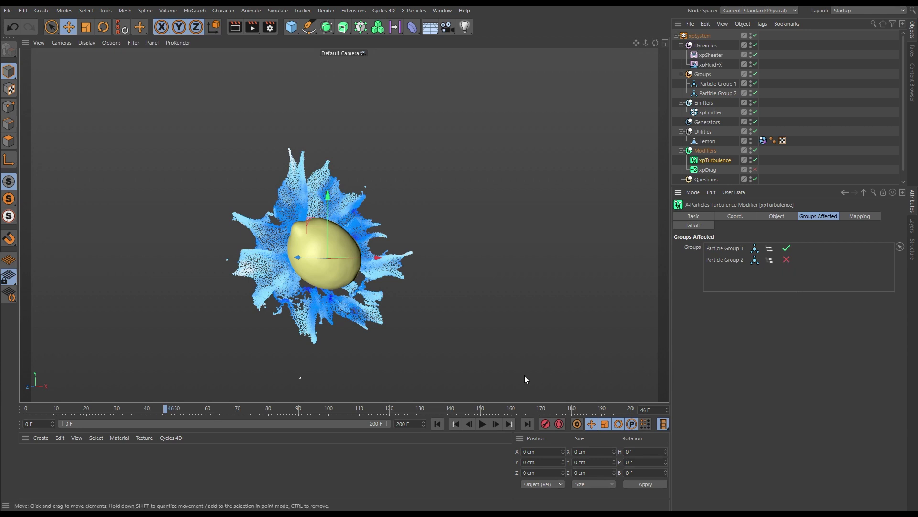
# Replay the simulation from the start to frame 60 and inspect the splash from behind, in front and close up.
pyautogui.click(436, 424)
pyautogui.click(484, 425)
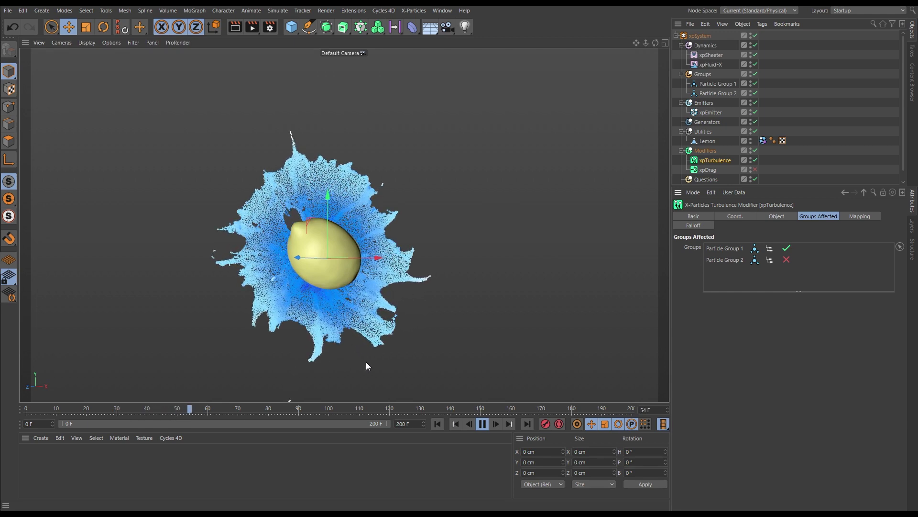
pyautogui.click(482, 424)
pyautogui.keyDown('alt'); pyautogui.moveTo(314, 212); pyautogui.dragTo(459, 224); pyautogui.keyUp('alt')
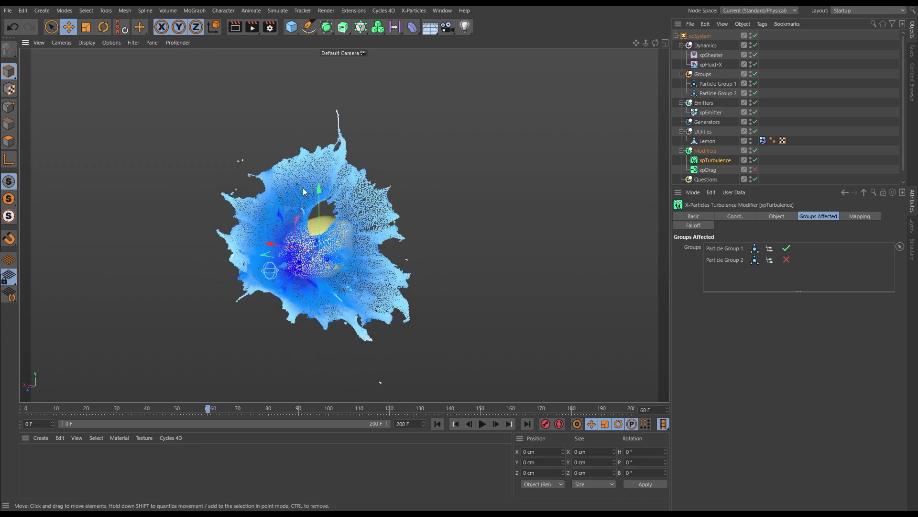
pyautogui.keyDown('alt'); pyautogui.moveTo(297, 215); pyautogui.dragTo(72, 230); pyautogui.keyUp('alt')
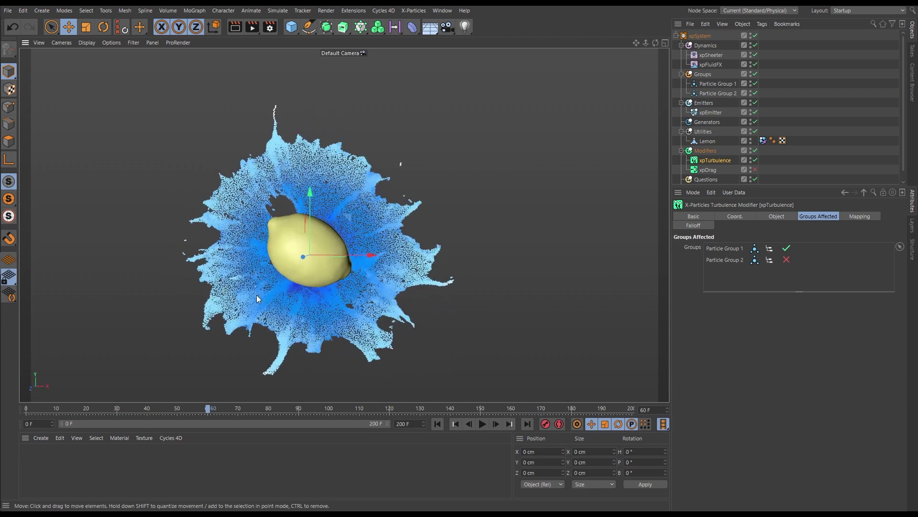
pyautogui.keyDown('alt'); pyautogui.moveTo(349, 255); pyautogui.dragTo(338, 271, button='right'); pyautogui.keyUp('alt')
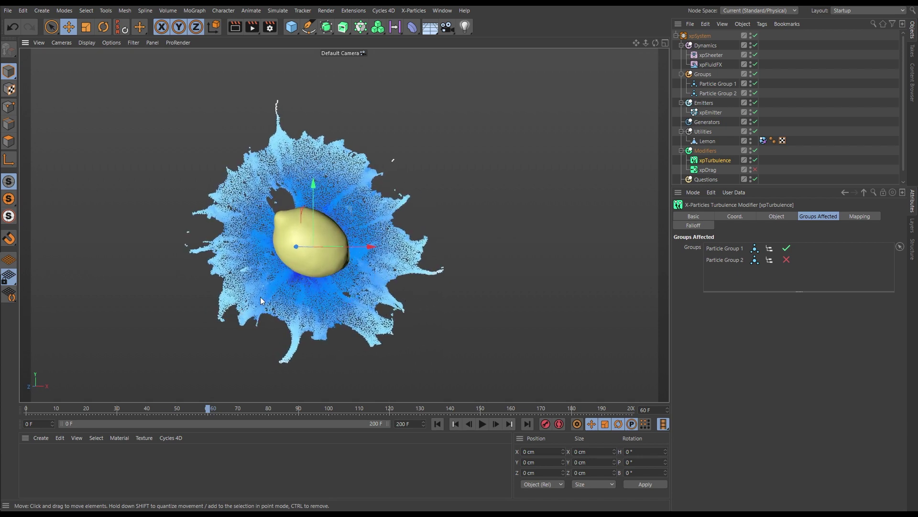
pyautogui.keyDown('alt'); pyautogui.moveTo(320, 211); pyautogui.dragTo(352, 189, button='right'); pyautogui.keyUp('alt')
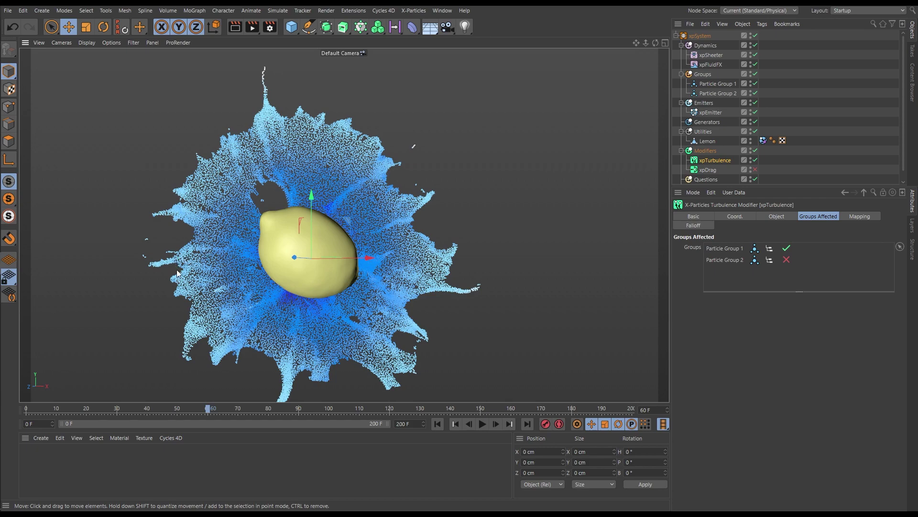
pyautogui.keyDown('alt'); pyautogui.moveTo(287, 274); pyautogui.dragTo(323, 268); pyautogui.keyUp('alt')
pyautogui.keyDown('alt'); pyautogui.moveTo(323, 268); pyautogui.dragTo(297, 282, button='right'); pyautogui.keyUp('alt')
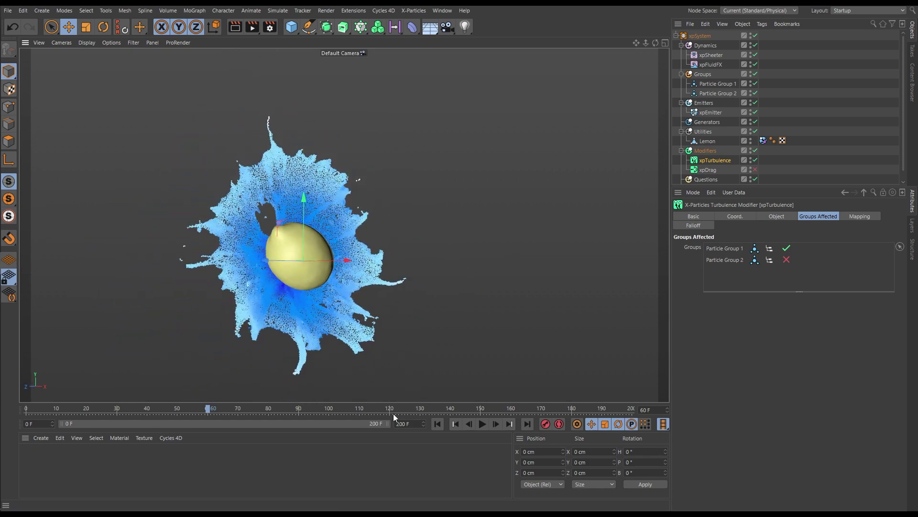
# Replay the simulation from the start to frame 47 to check the earlier splash shape.
pyautogui.click(437, 423)
pyautogui.click(482, 424)
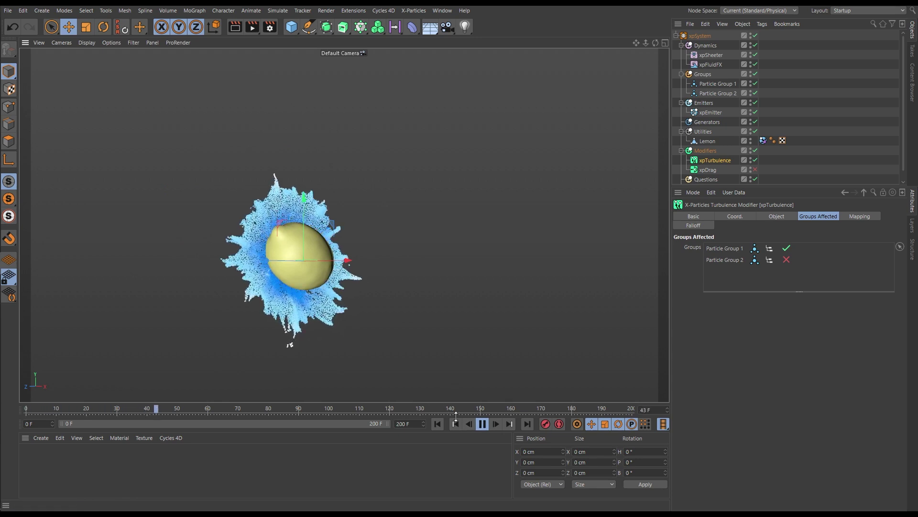
pyautogui.click(482, 424)
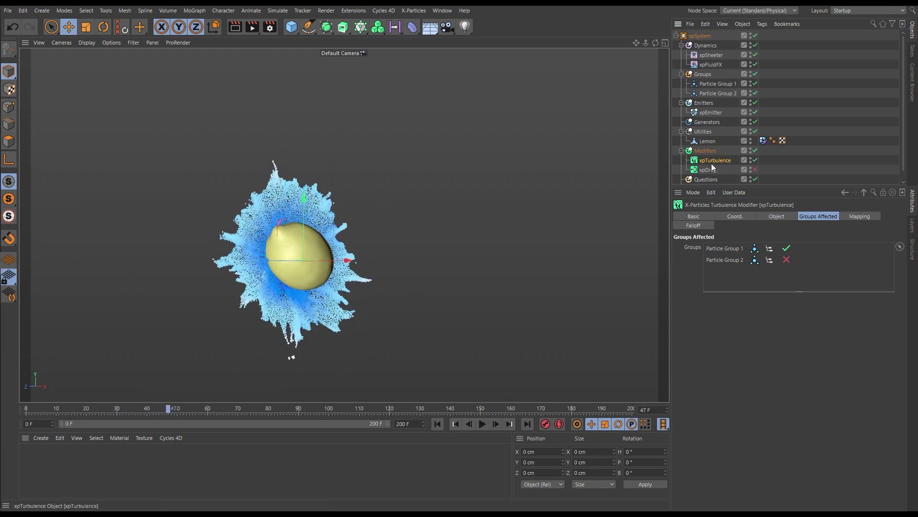
# Raise the xpTurbulence Strength to 74 and replay the simulation to frame 49, inspecting the splash from several angles.
pyautogui.click(775, 216)
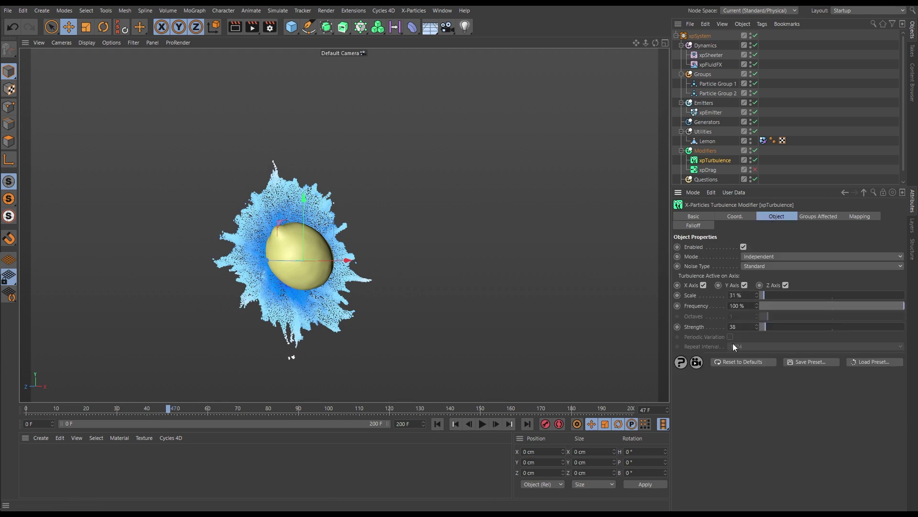
pyautogui.click(770, 327)
pyautogui.click(437, 424)
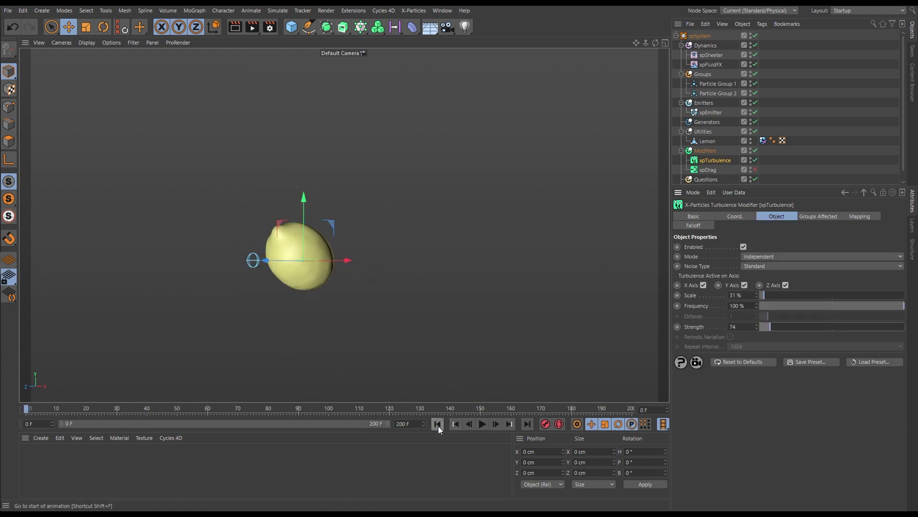
pyautogui.click(482, 424)
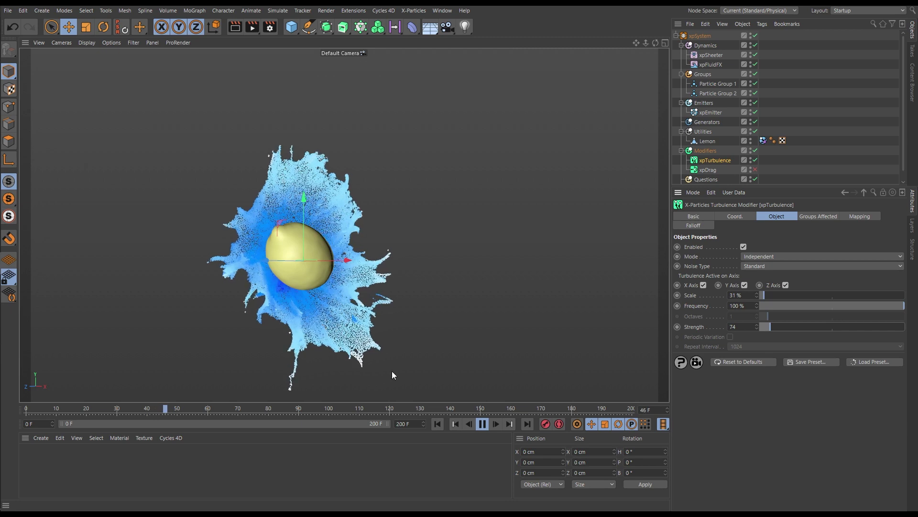
pyautogui.click(483, 424)
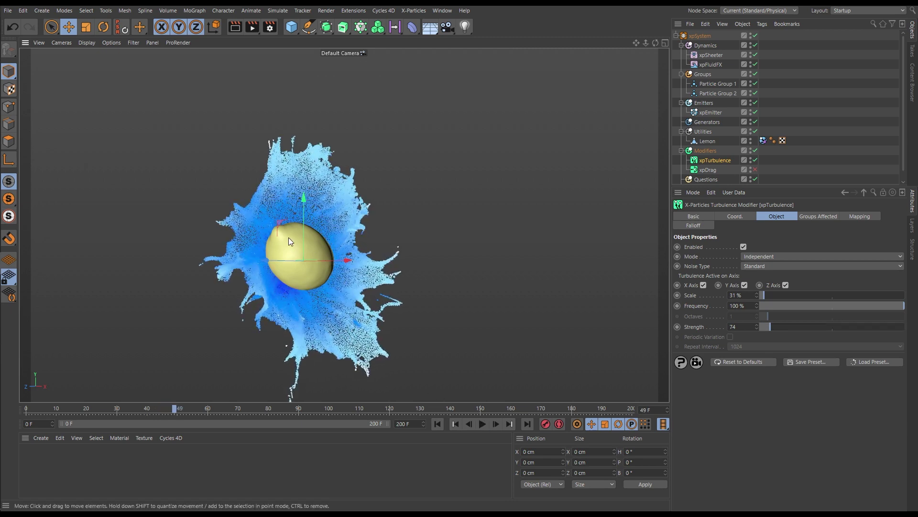
pyautogui.keyDown('alt'); pyautogui.moveTo(288, 237); pyautogui.dragTo(507, 228); pyautogui.keyUp('alt')
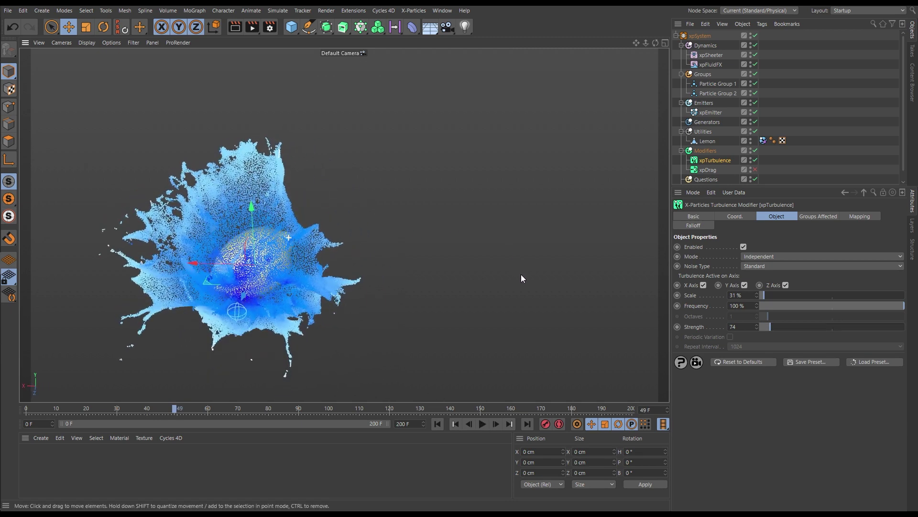
pyautogui.keyDown('alt'); pyautogui.moveTo(521, 274); pyautogui.dragTo(419, 291); pyautogui.keyUp('alt')
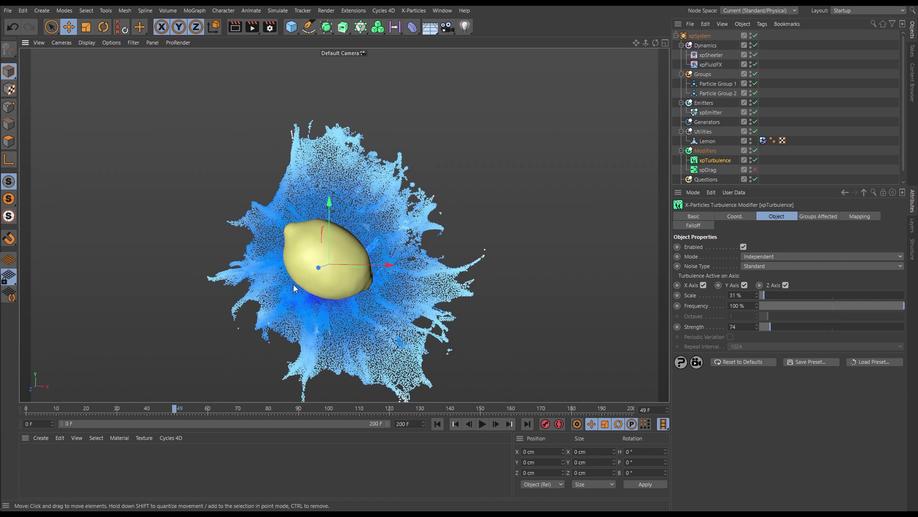
pyautogui.keyDown('alt'); pyautogui.moveTo(263, 208); pyautogui.dragTo(301, 266); pyautogui.keyUp('alt')
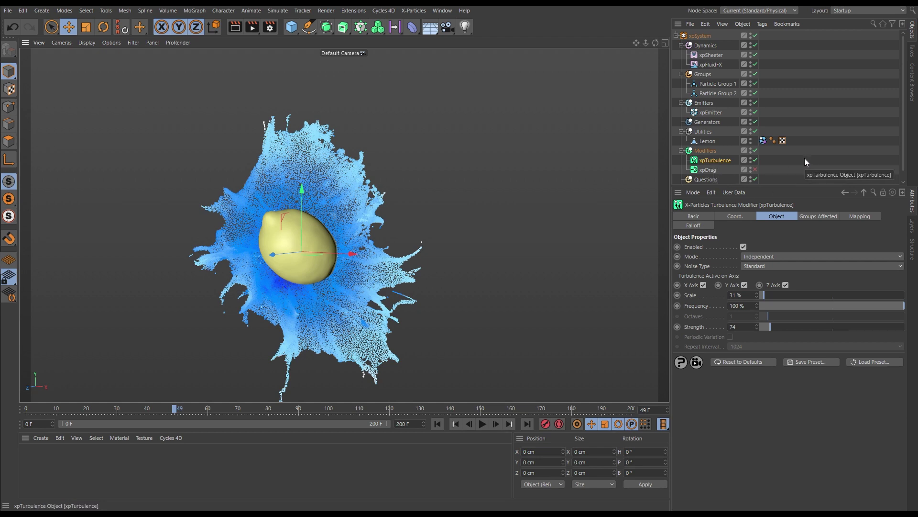
# Replay the simulation from the start once more and examine the splash around the lemon from a rotated view.
pyautogui.click(437, 426)
pyautogui.click(482, 425)
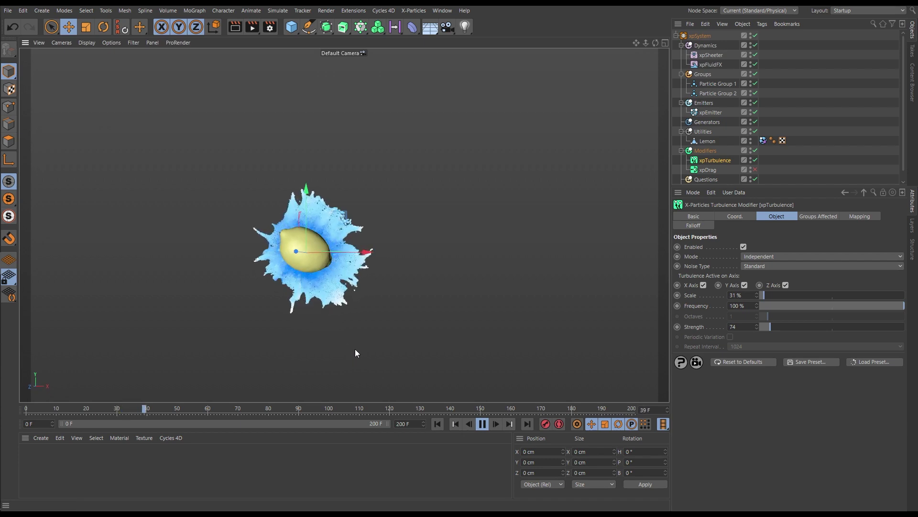
pyautogui.click(483, 424)
pyautogui.keyDown('alt'); pyautogui.moveTo(314, 268); pyautogui.dragTo(384, 254); pyautogui.keyUp('alt')
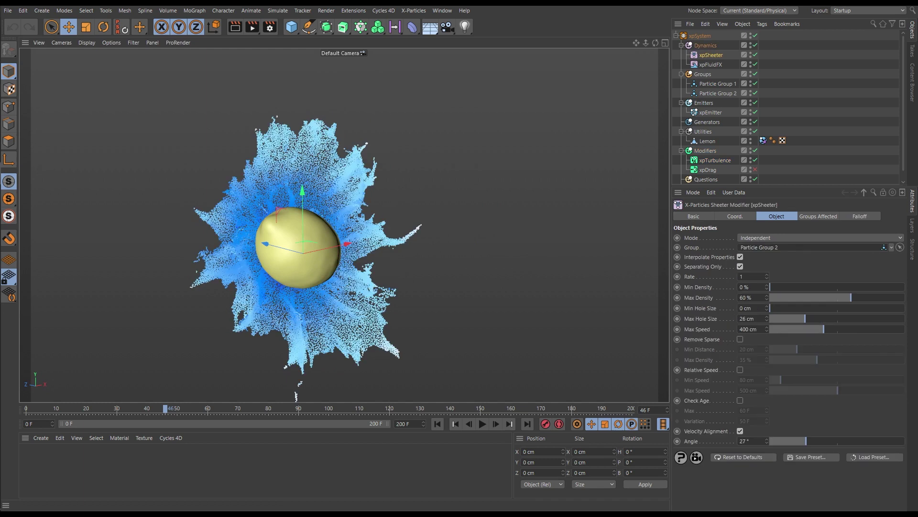
# Reset the simulation to frame 0 and set Particle Group 1 to Single Color in green, with hue 115° and saturation 100%.
pyautogui.click(438, 424)
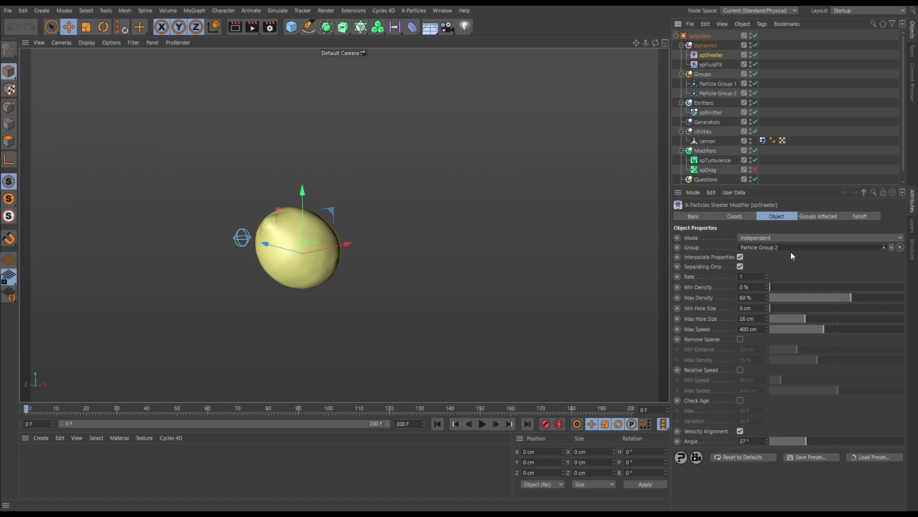
pyautogui.click(711, 85)
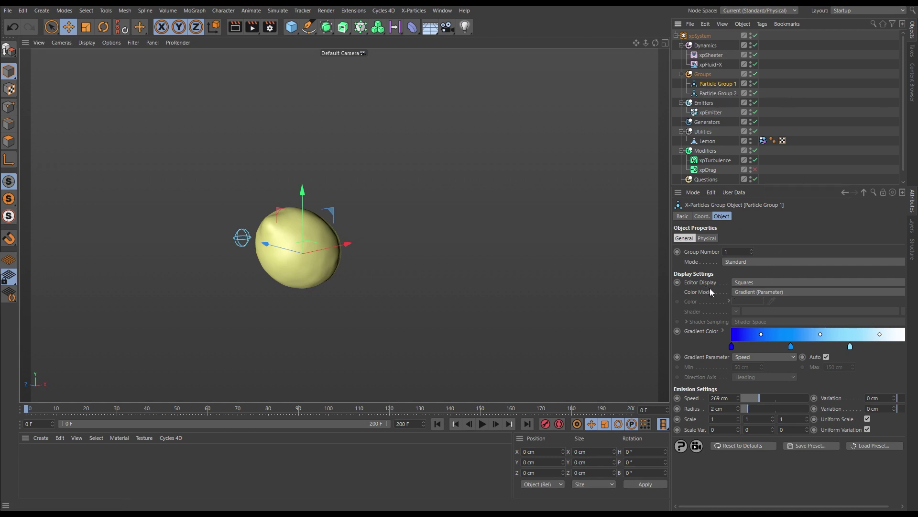
pyautogui.click(741, 291)
pyautogui.click(742, 302)
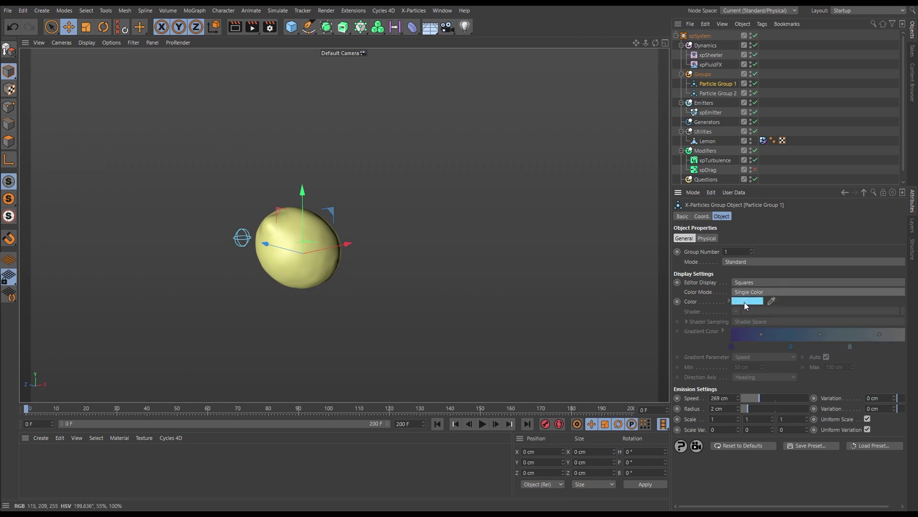
pyautogui.click(745, 302)
pyautogui.click(735, 299)
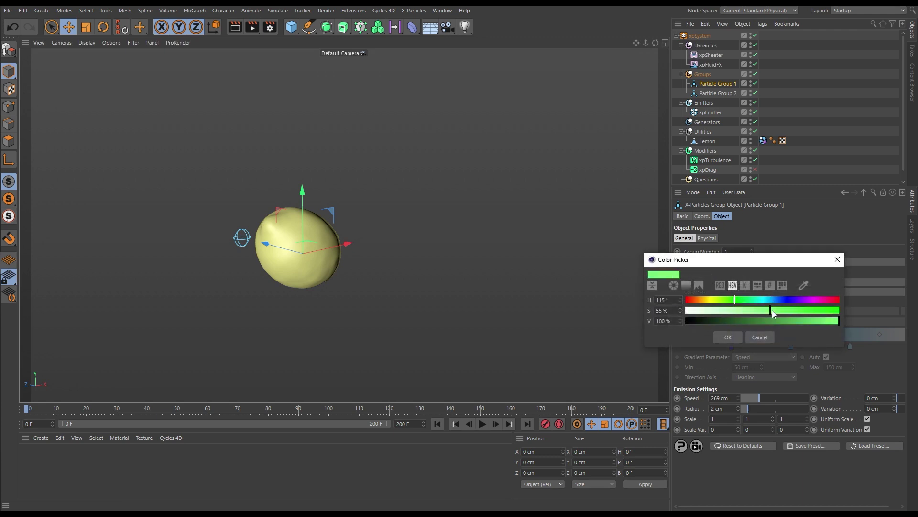
pyautogui.moveTo(772, 311); pyautogui.dragTo(840, 312)
pyautogui.click(727, 338)
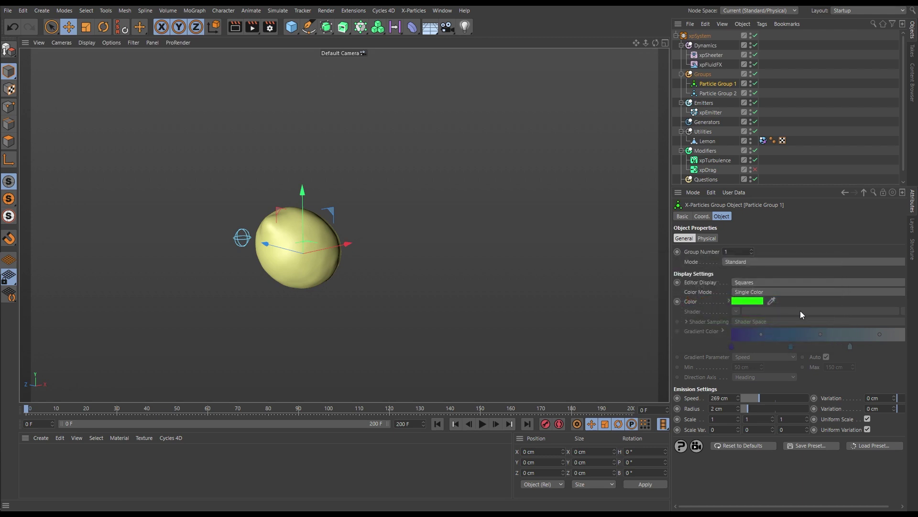
# Set Particle Group 2 to Single Color in magenta, with hue 303° and saturation 100%.
pyautogui.click(719, 93)
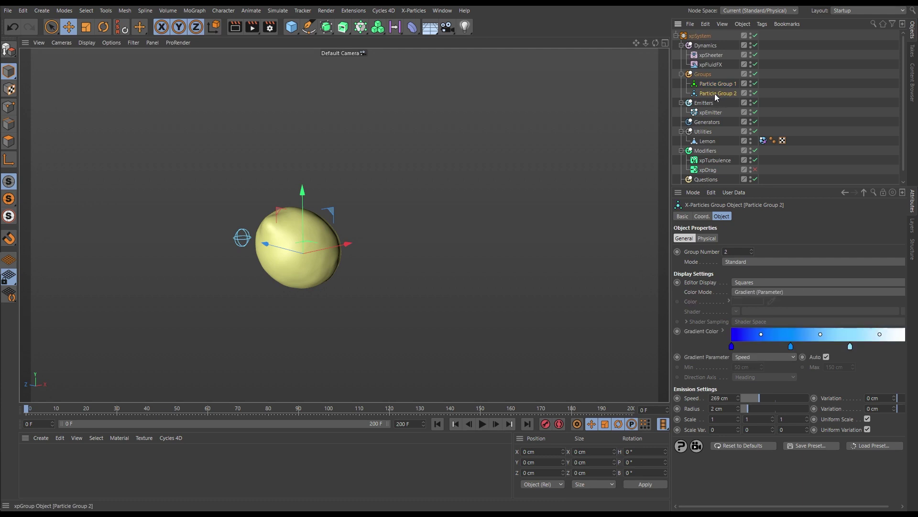
pyautogui.click(750, 292)
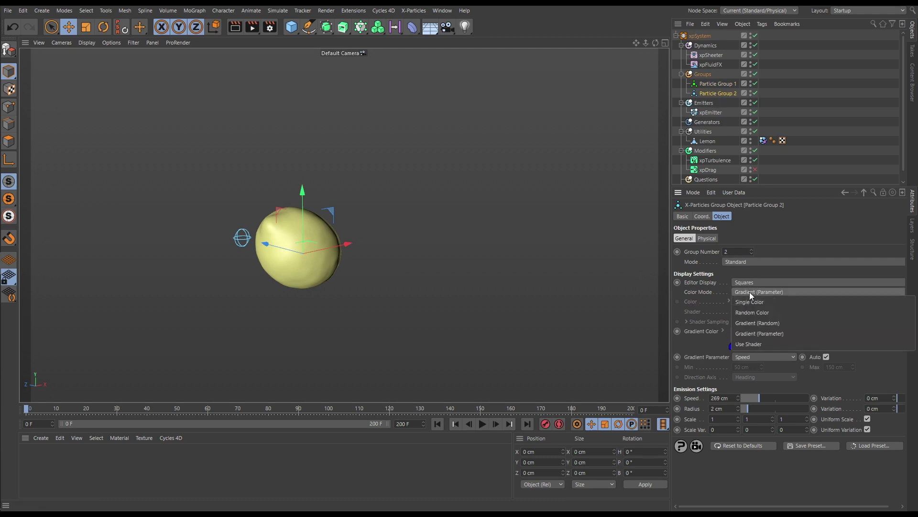
pyautogui.click(750, 301)
pyautogui.click(750, 302)
pyautogui.moveTo(775, 301); pyautogui.dragTo(849, 315)
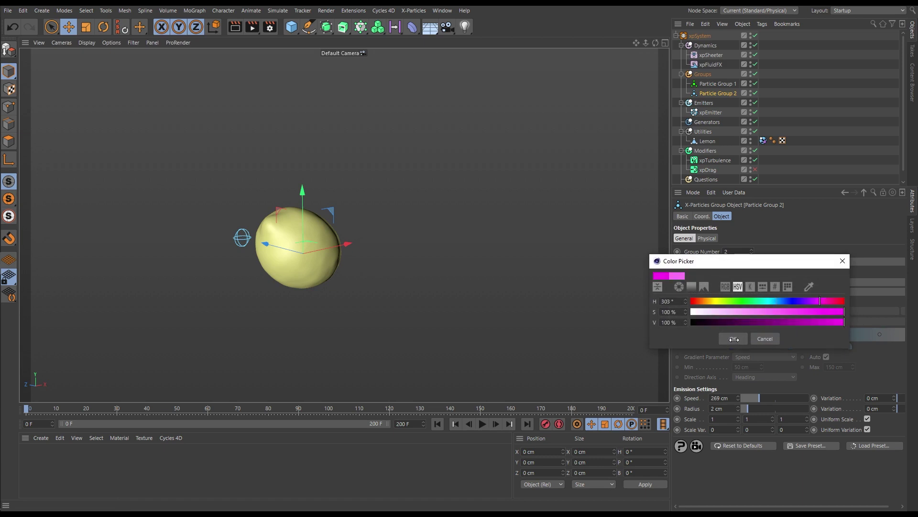
pyautogui.moveTo(734, 339); pyautogui.dragTo(735, 339)
pyautogui.moveTo(797, 313); pyautogui.dragTo(848, 318)
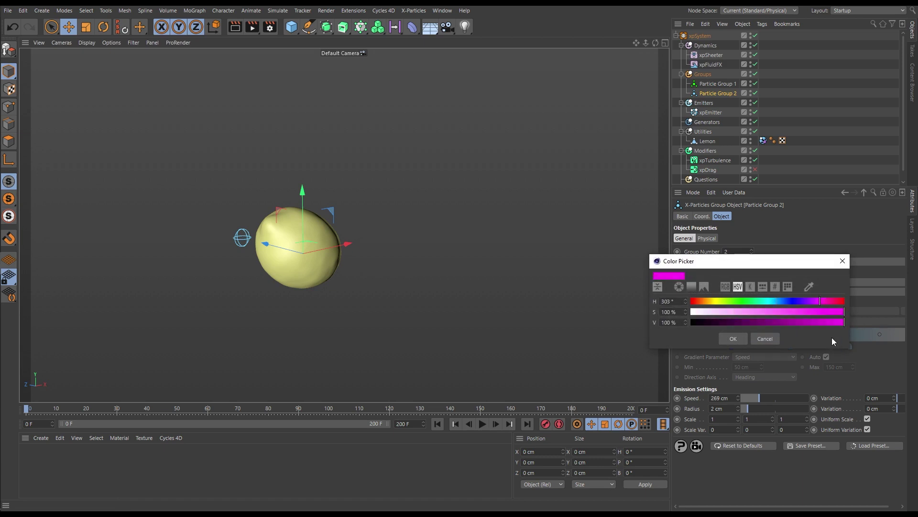
pyautogui.click(733, 339)
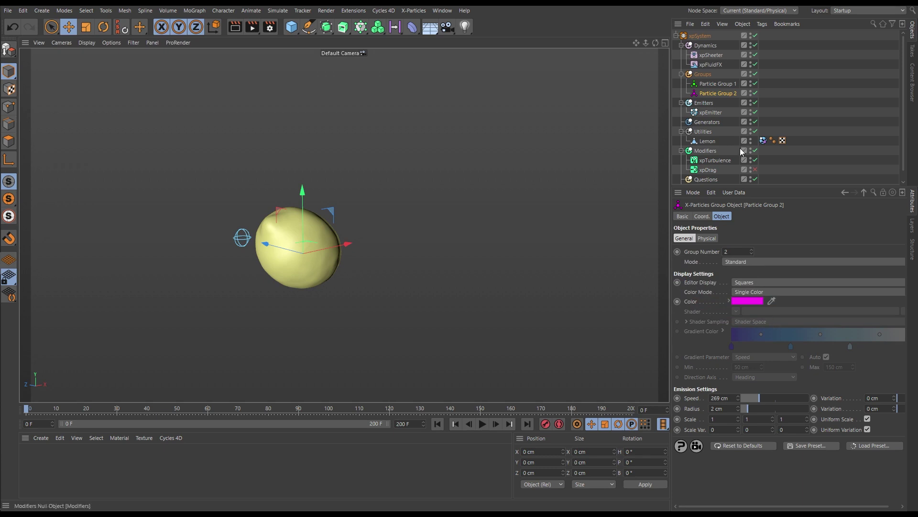
# Turn off Interpolate Properties on the xpSheeter and play the simulation to frame 42.
pyautogui.click(712, 55)
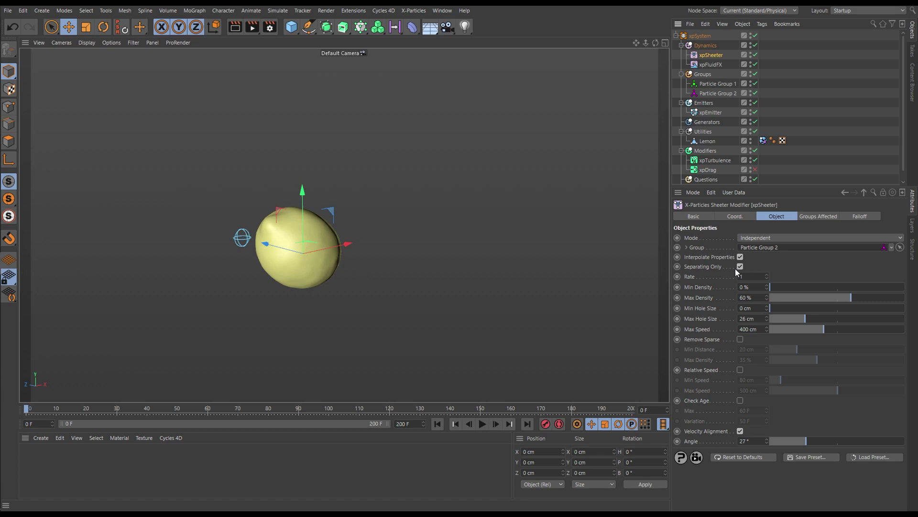
pyautogui.click(740, 257)
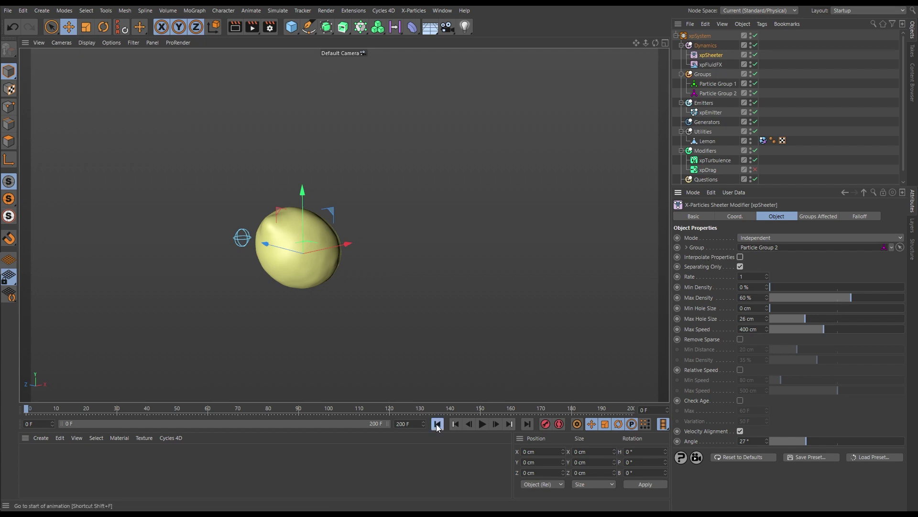
pyautogui.click(482, 424)
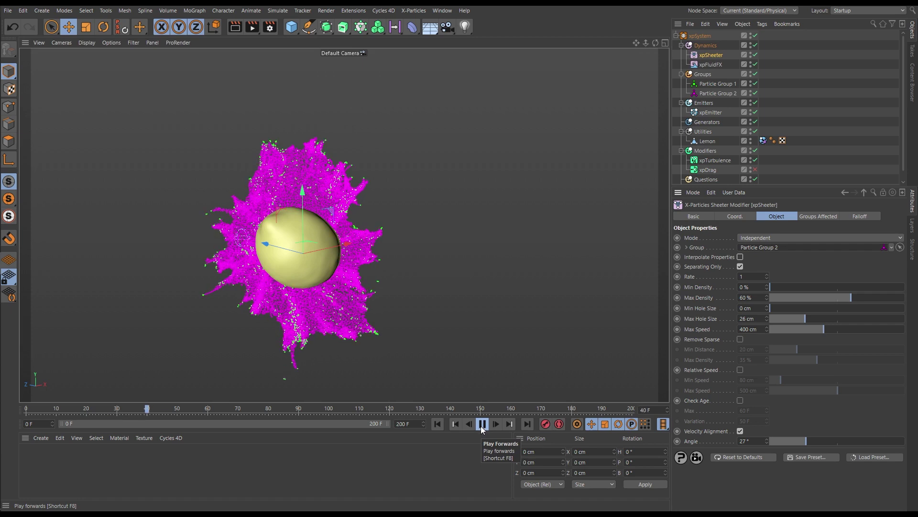
pyautogui.click(482, 425)
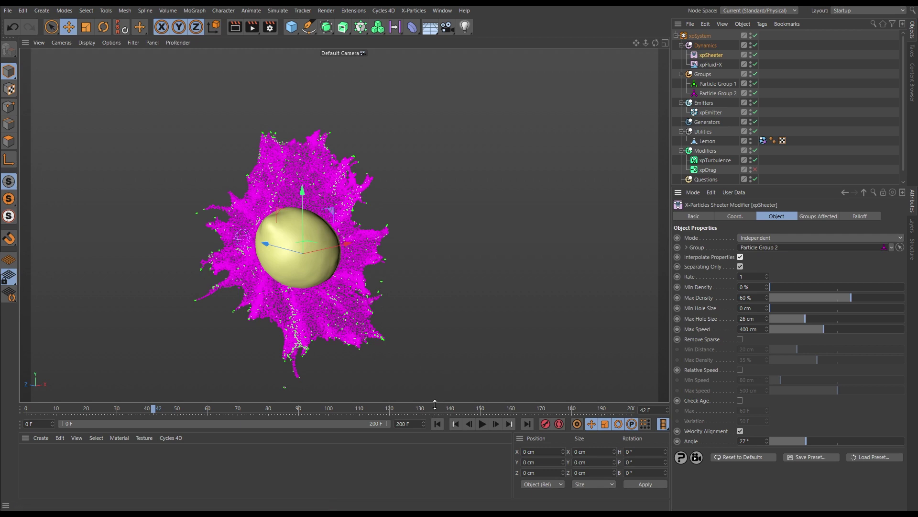
# Replay the simulation from the start to frame 48 with Interpolate Properties on.
pyautogui.click(447, 424)
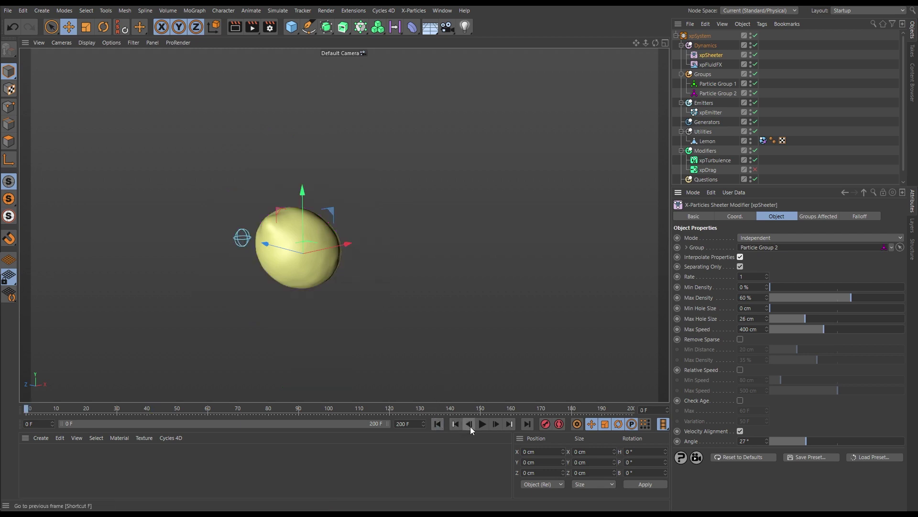
pyautogui.click(482, 424)
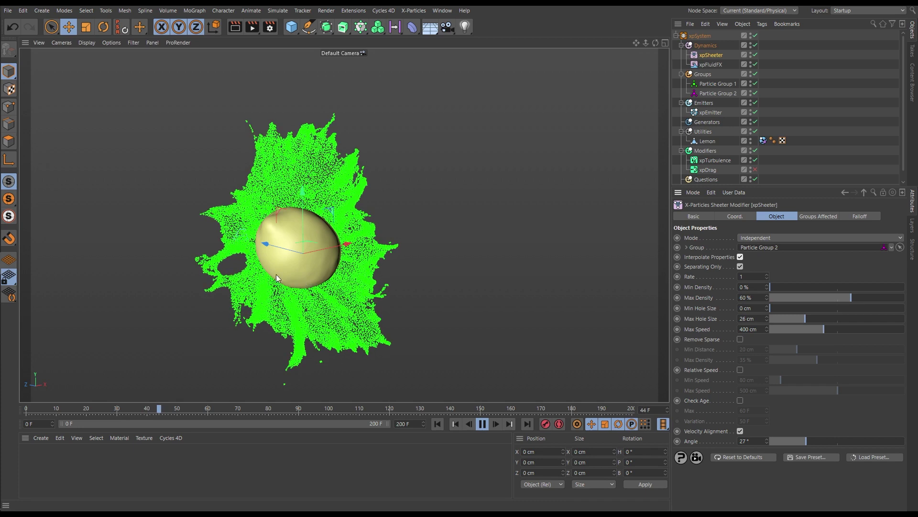
pyautogui.click(482, 424)
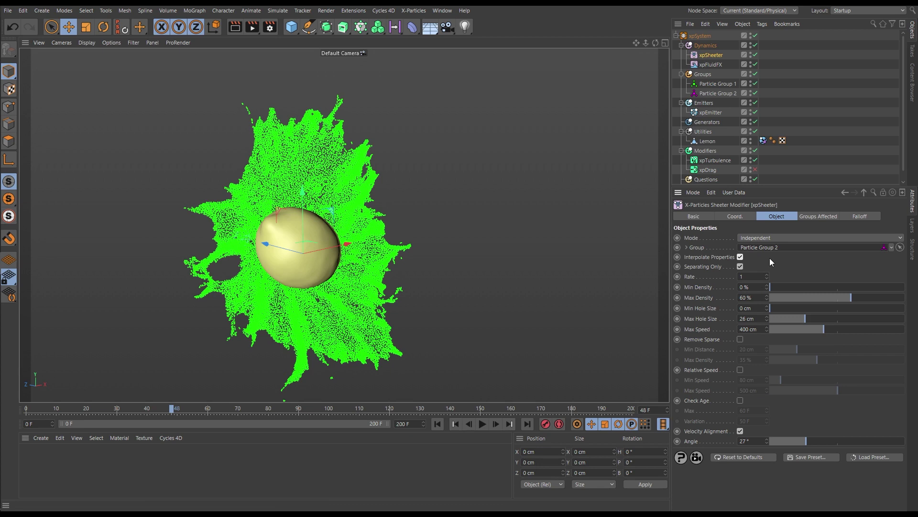
# Set Particle Group 1's Mode to Extended, review its Physical properties and return to the xpSheeter settings.
pyautogui.click(721, 84)
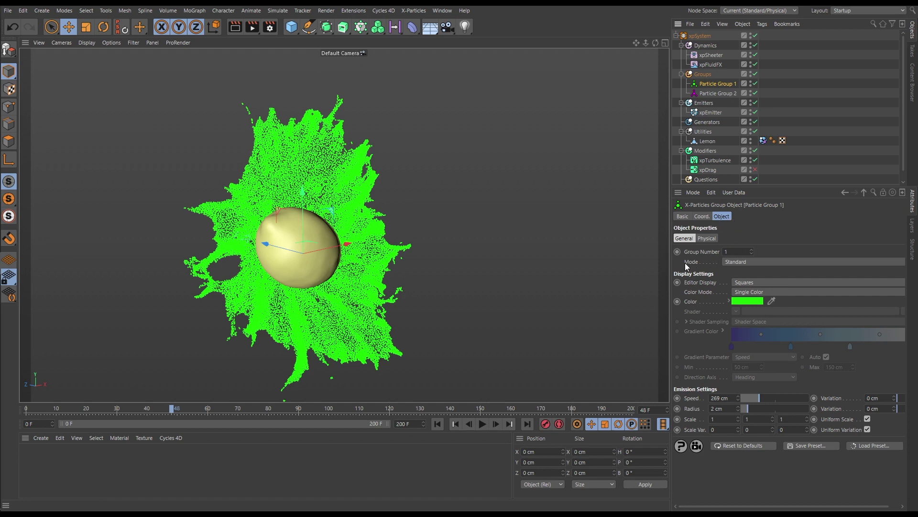
pyautogui.click(739, 262)
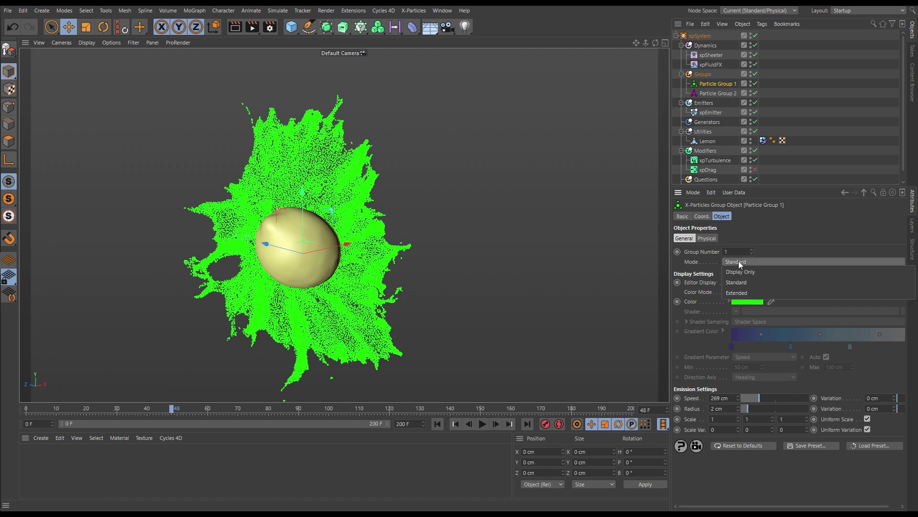
pyautogui.click(737, 293)
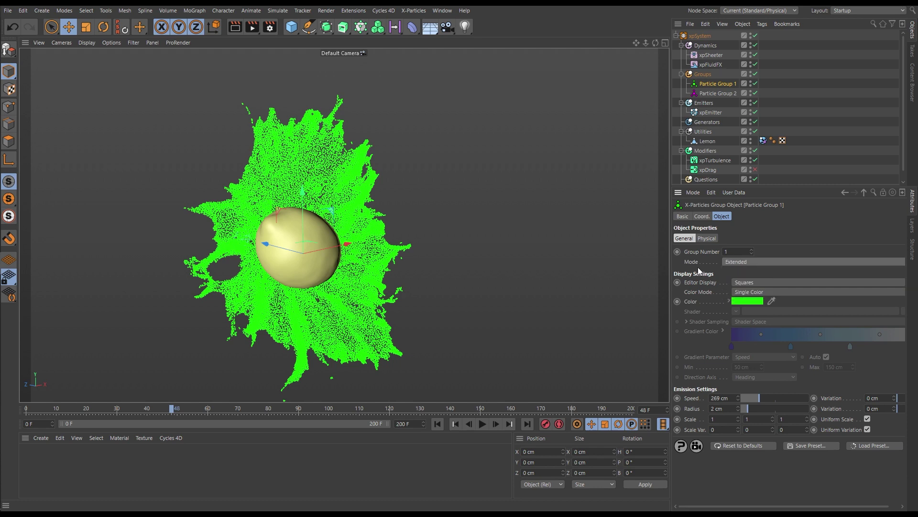
pyautogui.click(707, 238)
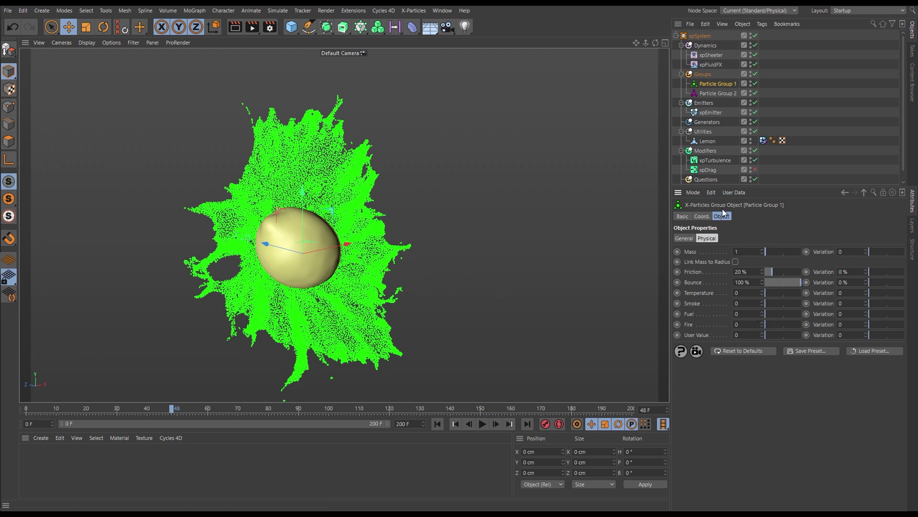
pyautogui.click(711, 55)
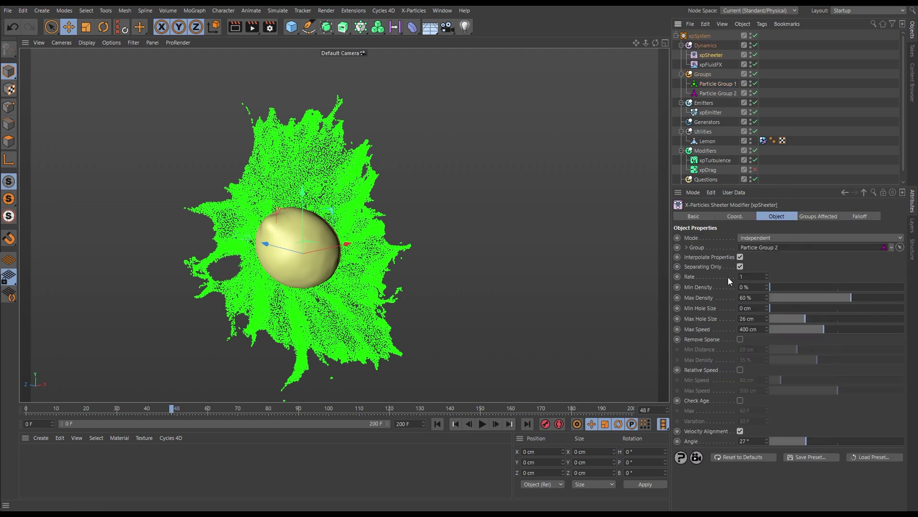